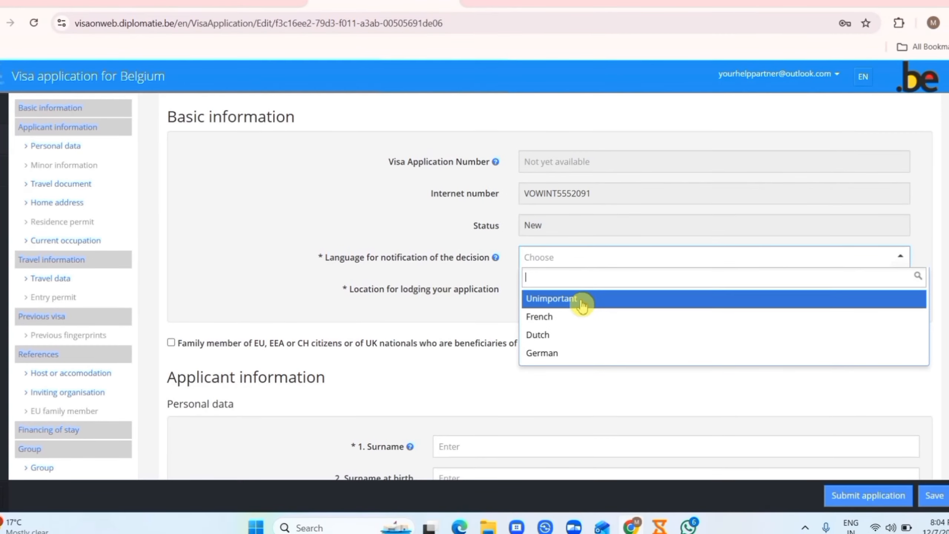
{"action": "left_click", "coordinate": [582, 304]}
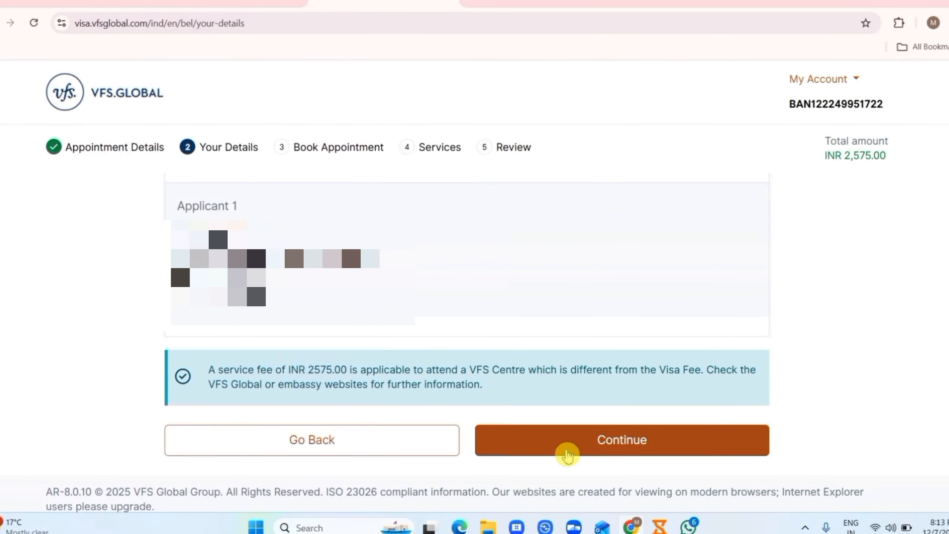
{"action": "left_click", "coordinate": [595, 451]}
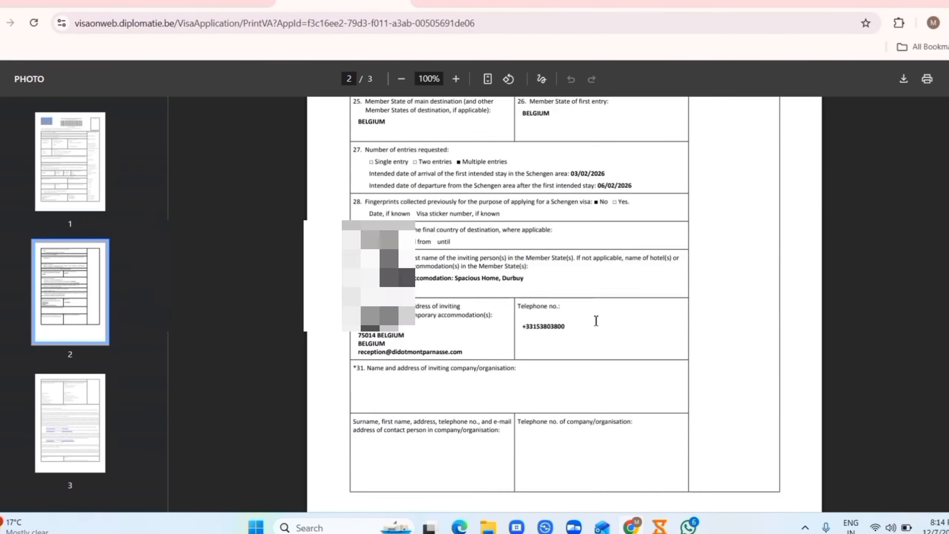
{"action": "scroll", "coordinate": [596, 320], "scroll_direction": "down", "scroll_amount": 15}
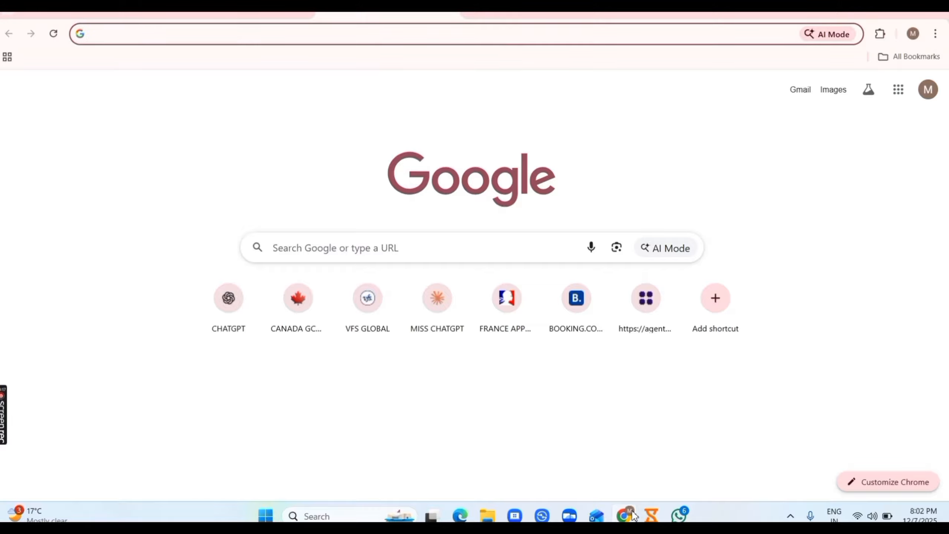
Step: Search Google for "belgium application form" and open the Visa application for Belgium login page
{"action": "left_click", "coordinate": [284, 248]}
{"action": "type", "text": "Belg"}
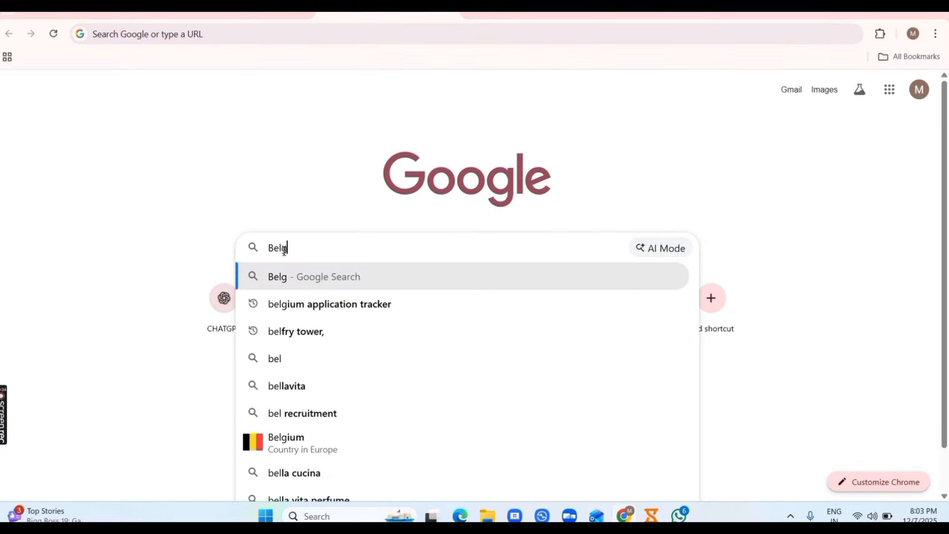
{"action": "type", "text": "ium Appli"}
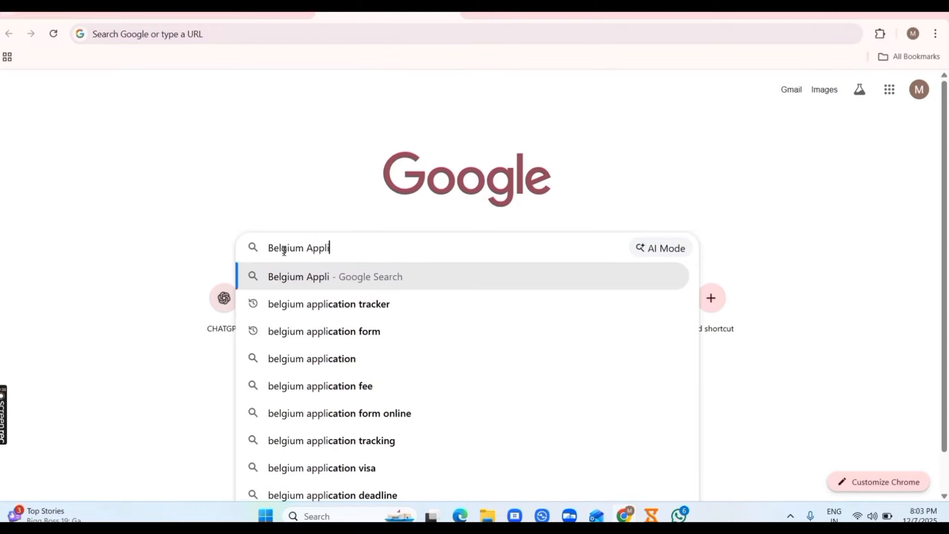
{"action": "left_click", "coordinate": [360, 332]}
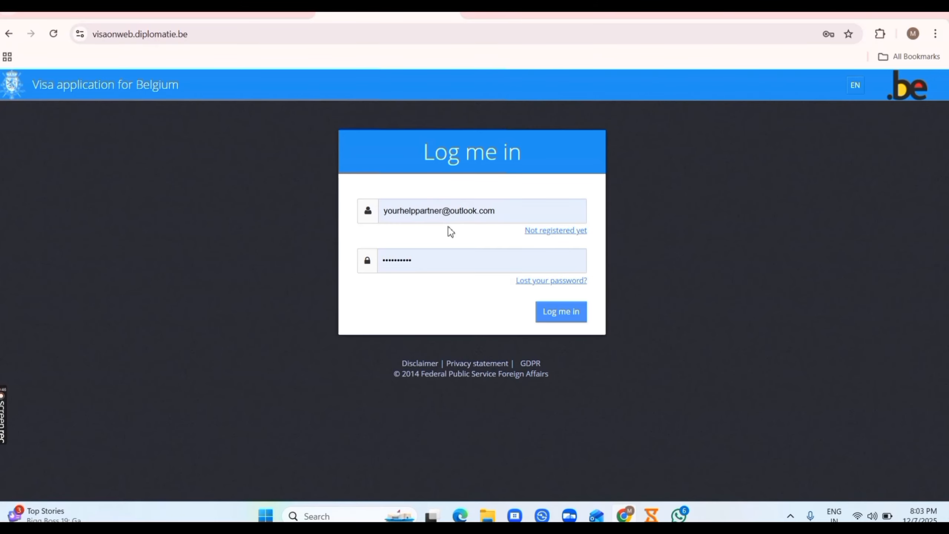
Step: Look through the name and email fields of the new-user registration form and return to the login page
{"action": "left_click", "coordinate": [507, 211]}
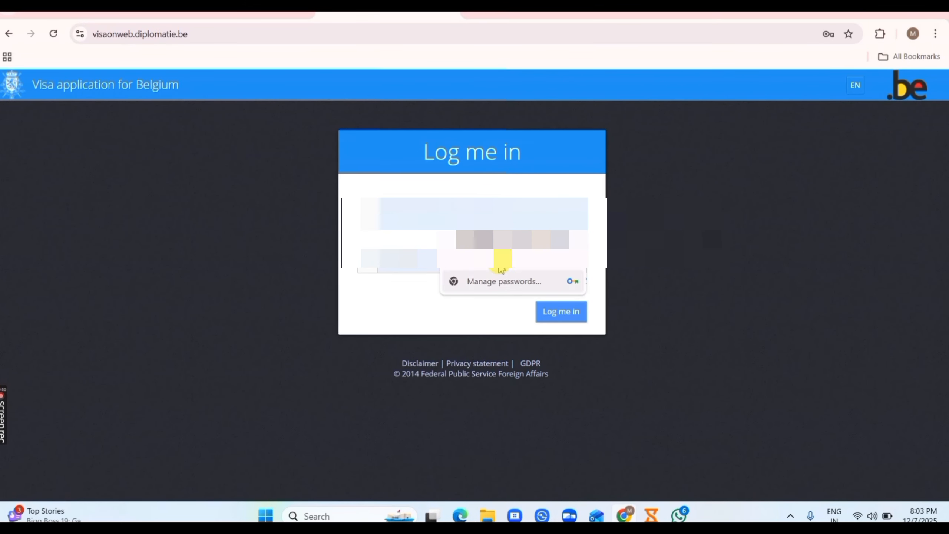
{"action": "left_click", "coordinate": [324, 326]}
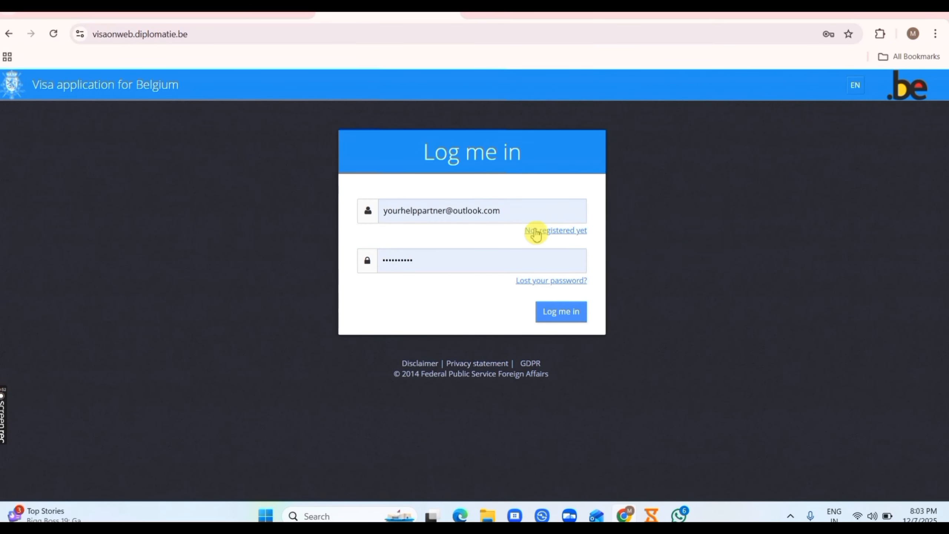
{"action": "left_click", "coordinate": [541, 231]}
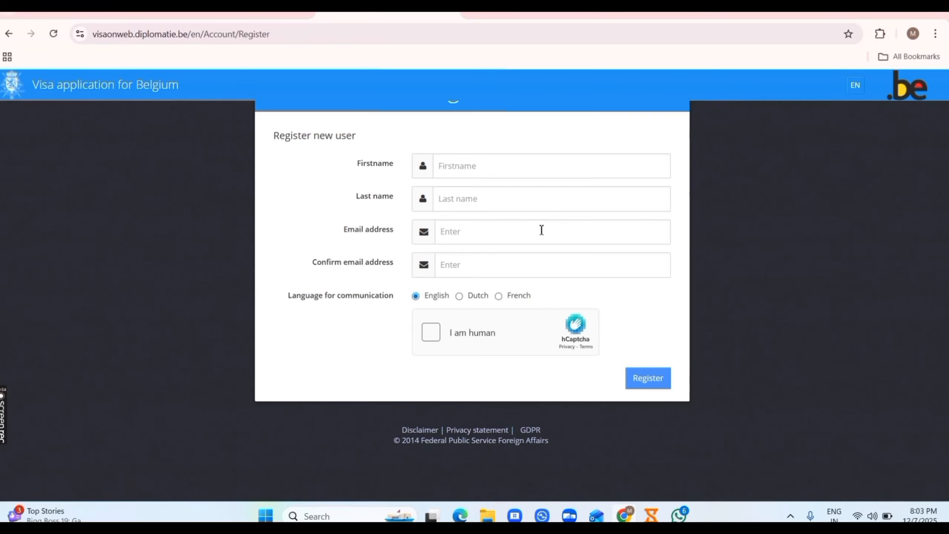
{"action": "left_click", "coordinate": [448, 172]}
{"action": "left_click", "coordinate": [449, 199]}
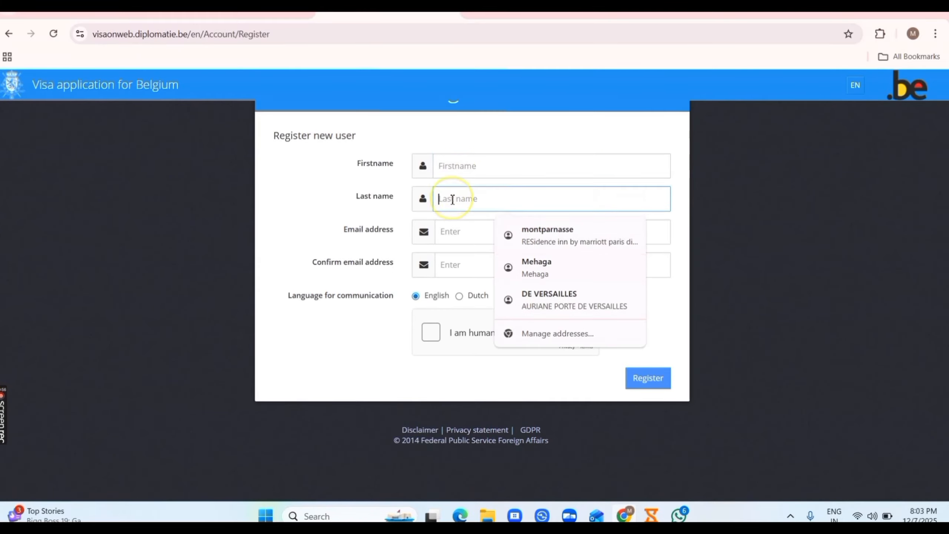
{"action": "left_click", "coordinate": [451, 232]}
{"action": "left_click", "coordinate": [445, 263]}
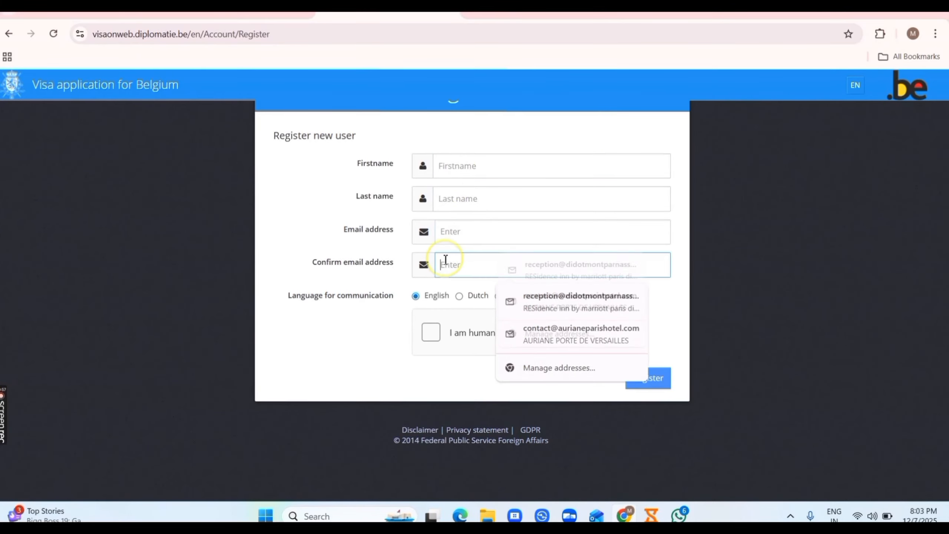
{"action": "left_click", "coordinate": [318, 345]}
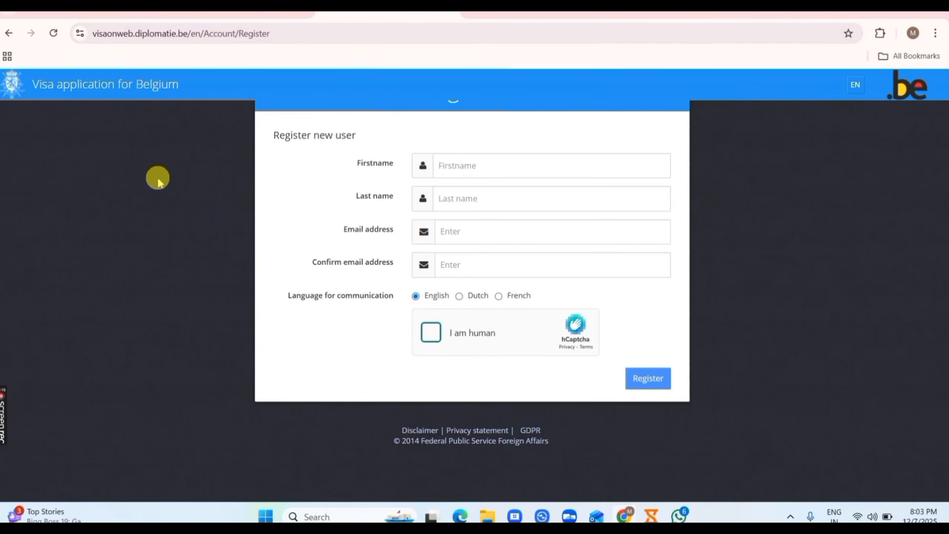
{"action": "left_click", "coordinate": [8, 33]}
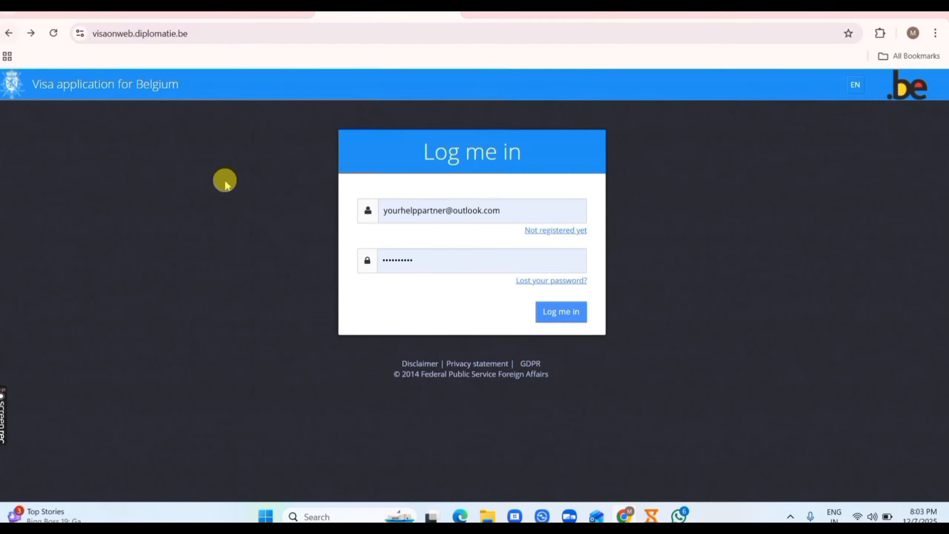
Step: Log in with the saved account credentials and start a new visa application
{"action": "left_click", "coordinate": [551, 315]}
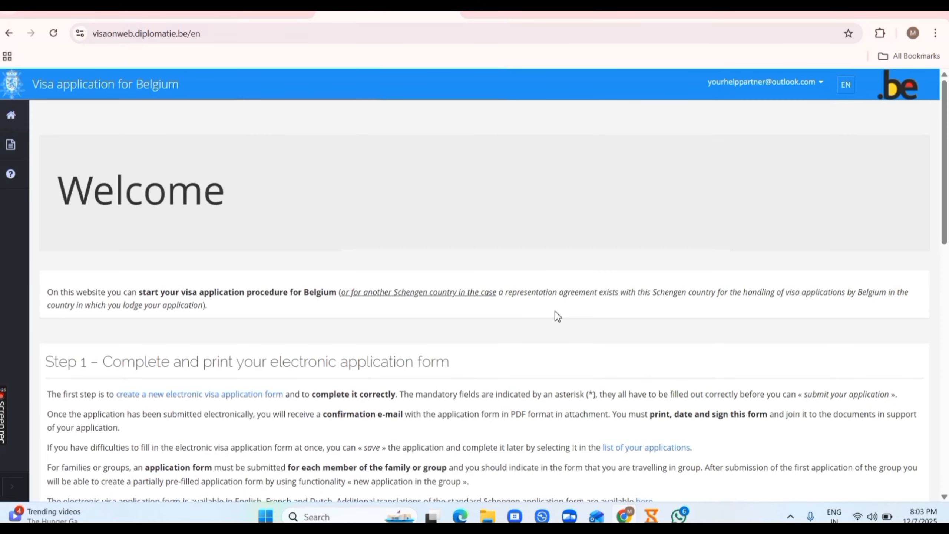
{"action": "mouse_move", "coordinate": [23, 146]}
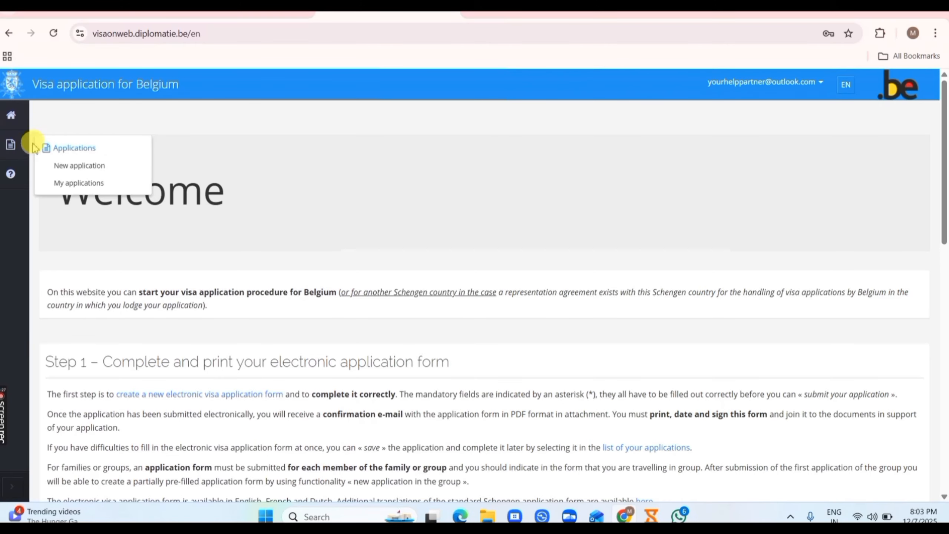
{"action": "left_click", "coordinate": [84, 165]}
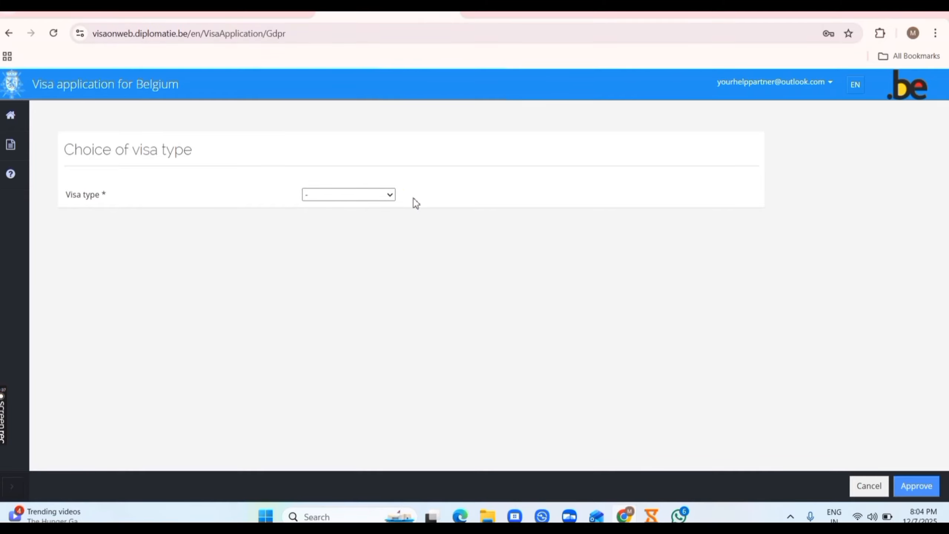
Step: Choose Short stay (≤ 90 days) as the visa type and look through the short-stay GDPR document
{"action": "left_click", "coordinate": [372, 195]}
{"action": "left_click", "coordinate": [372, 195]}
{"action": "left_click", "coordinate": [364, 225]}
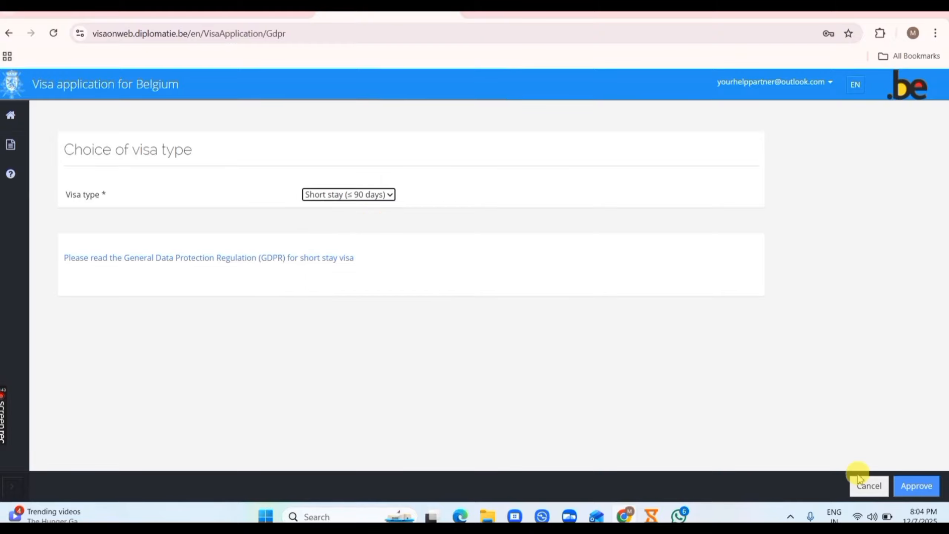
{"action": "left_click", "coordinate": [301, 258]}
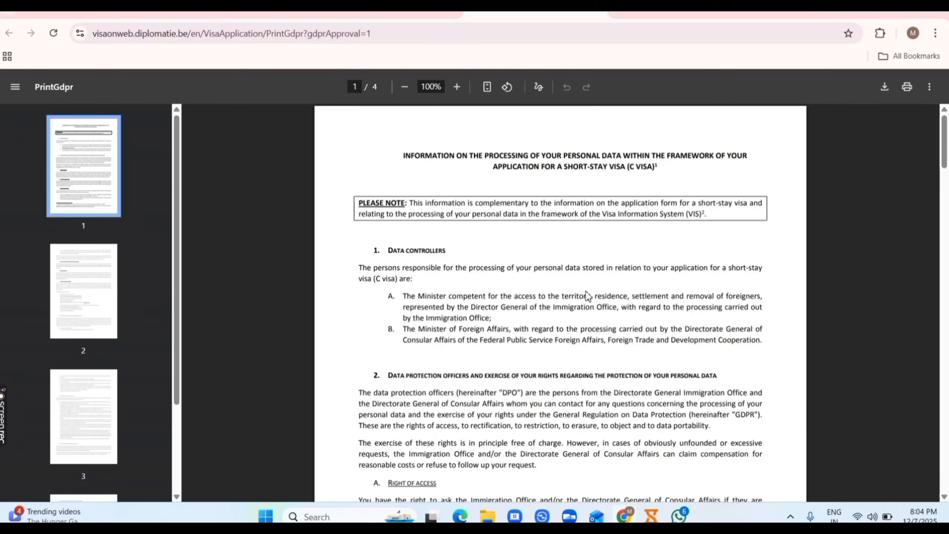
{"action": "scroll", "coordinate": [585, 294], "scroll_direction": "down", "scroll_amount": 10}
{"action": "left_click", "coordinate": [455, 15]}
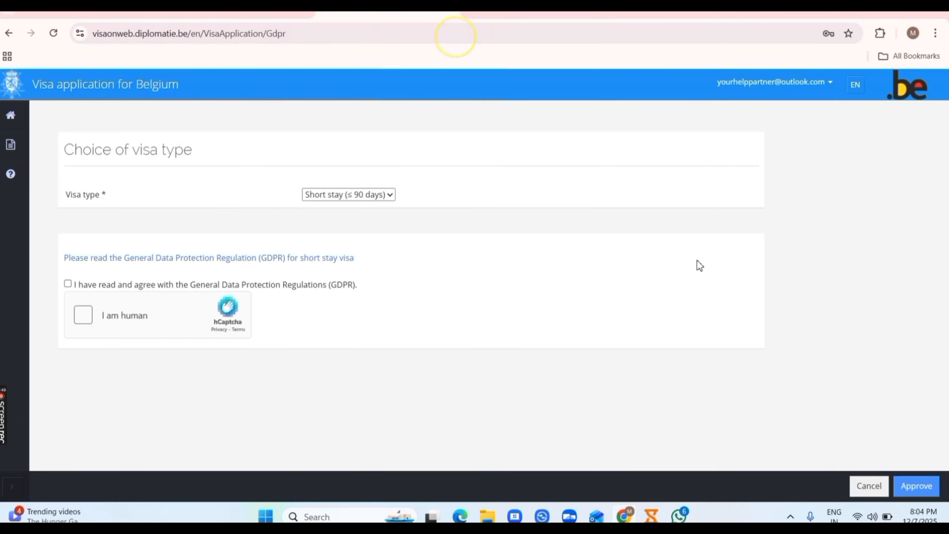
Step: Agree to the General Data Protection Regulations, complete the human verification and approve the visa type choice
{"action": "left_click", "coordinate": [83, 314]}
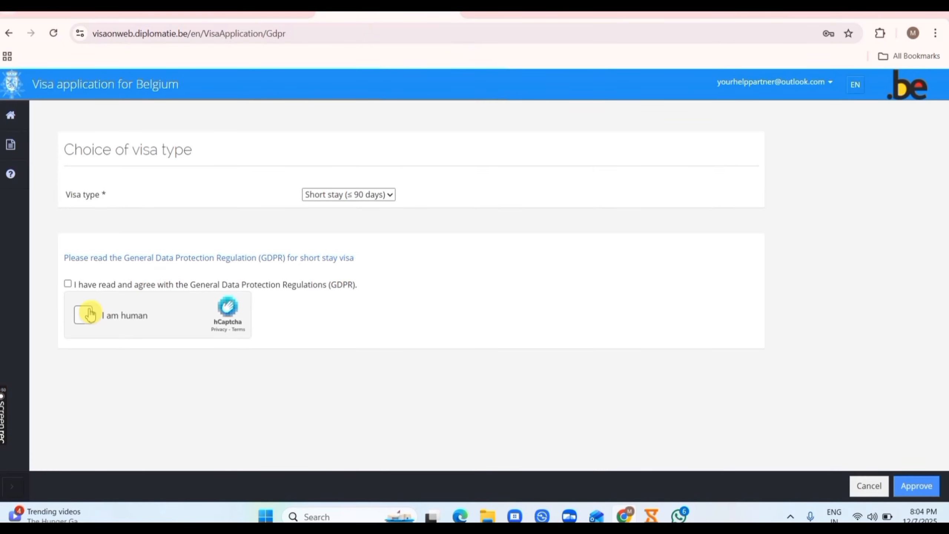
{"action": "left_click", "coordinate": [67, 283]}
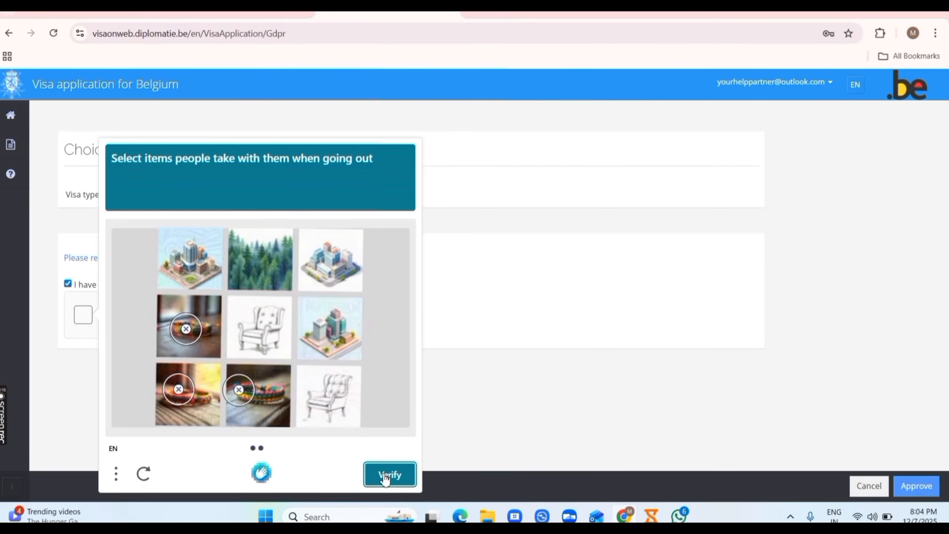
{"action": "left_click", "coordinate": [389, 473]}
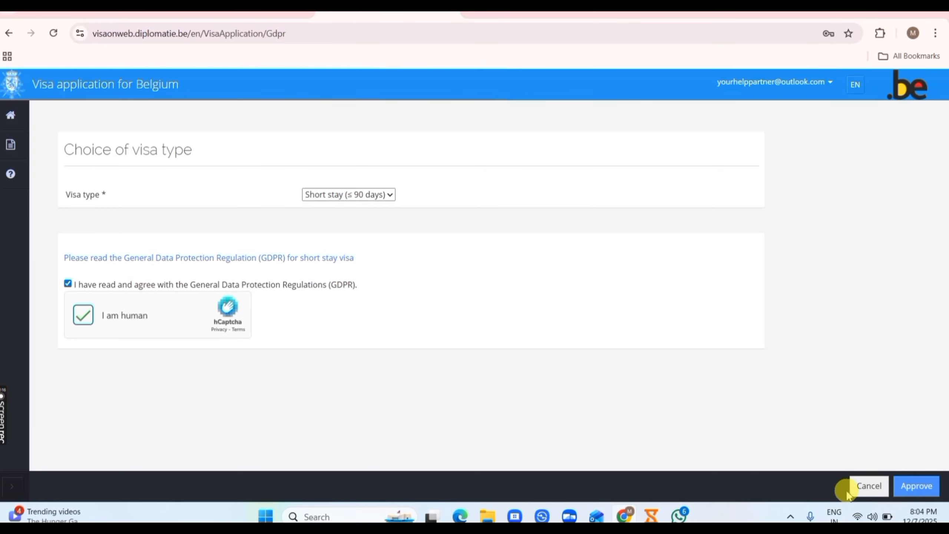
{"action": "left_click", "coordinate": [915, 487]}
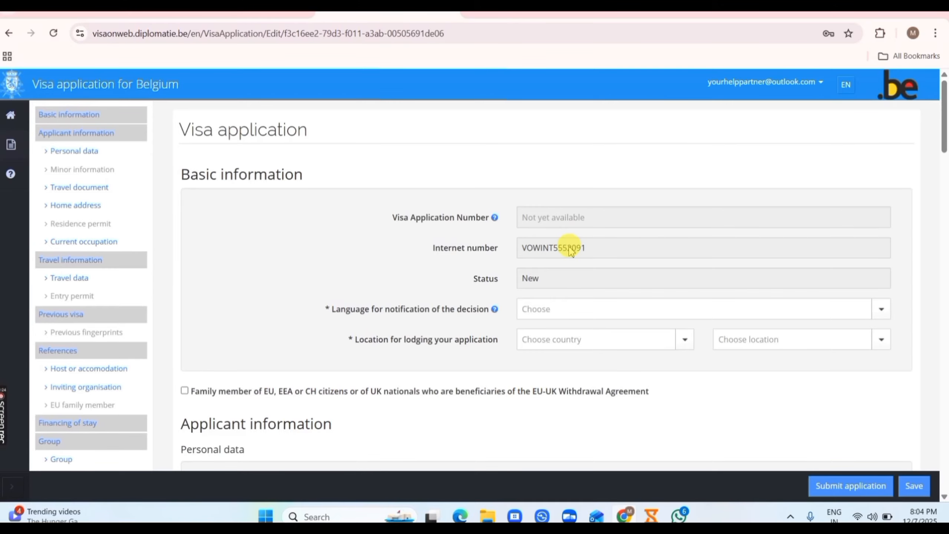
Step: Set the language for notification of the decision to Unimportant and the country for lodging the application to INDIA
{"action": "scroll", "coordinate": [570, 251], "scroll_direction": "down", "scroll_amount": 1}
{"action": "left_click", "coordinate": [568, 257]}
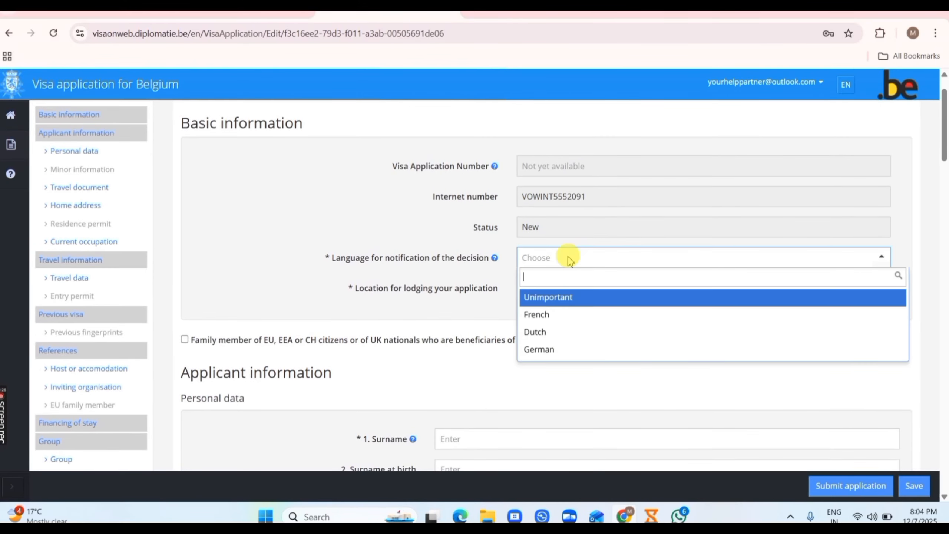
{"action": "left_click", "coordinate": [577, 297]}
{"action": "left_click", "coordinate": [576, 294]}
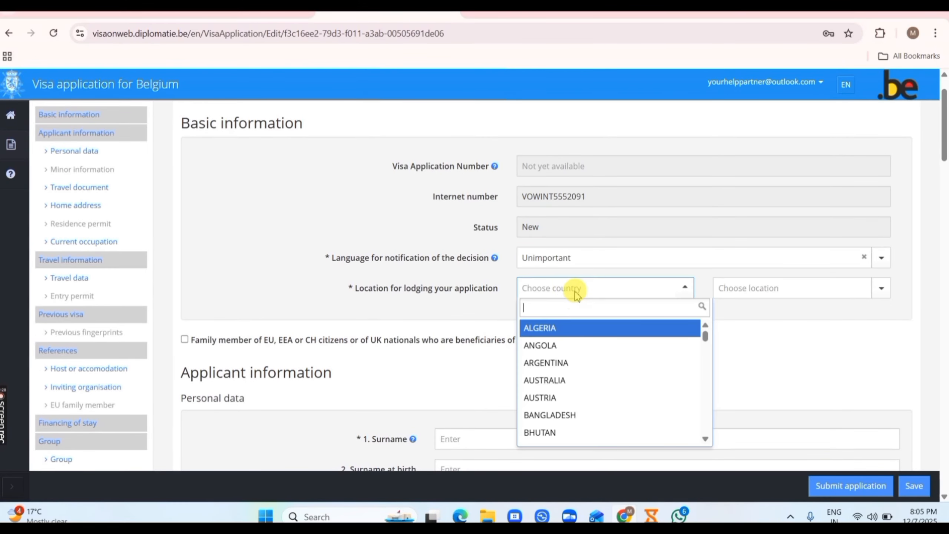
{"action": "type", "text": "india"}
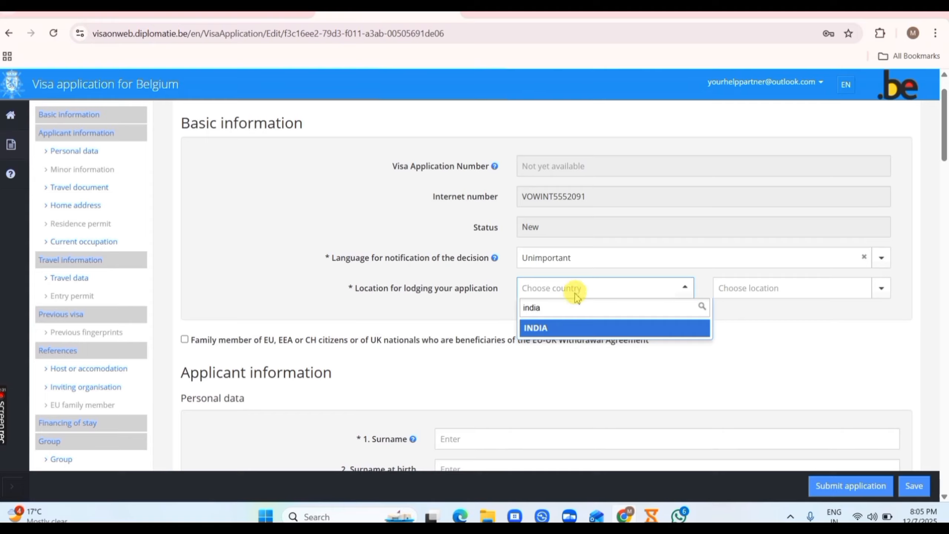
{"action": "left_click", "coordinate": [575, 327]}
Step: Go through the available VFS centres in India and choose one as the location for lodging the application
{"action": "left_click", "coordinate": [749, 289]}
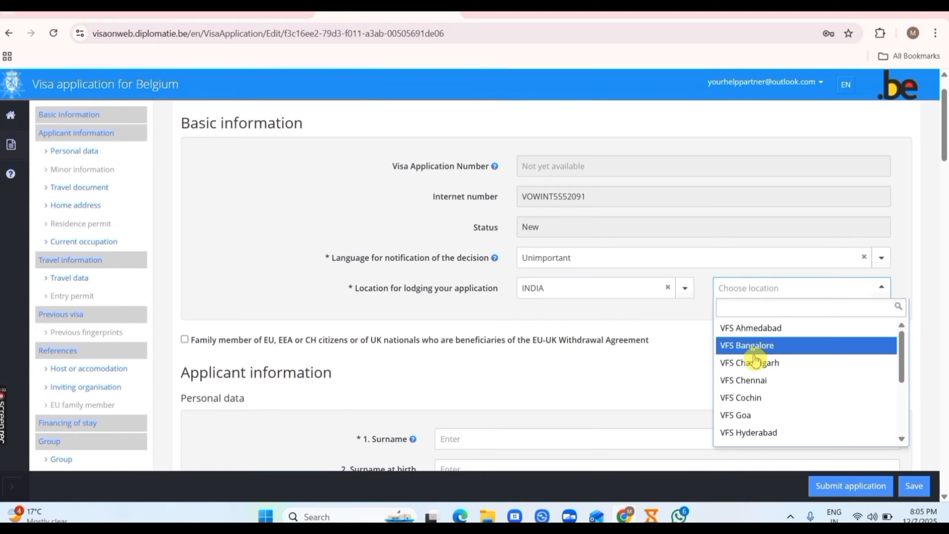
{"action": "scroll", "coordinate": [755, 351], "scroll_direction": "down", "scroll_amount": 5}
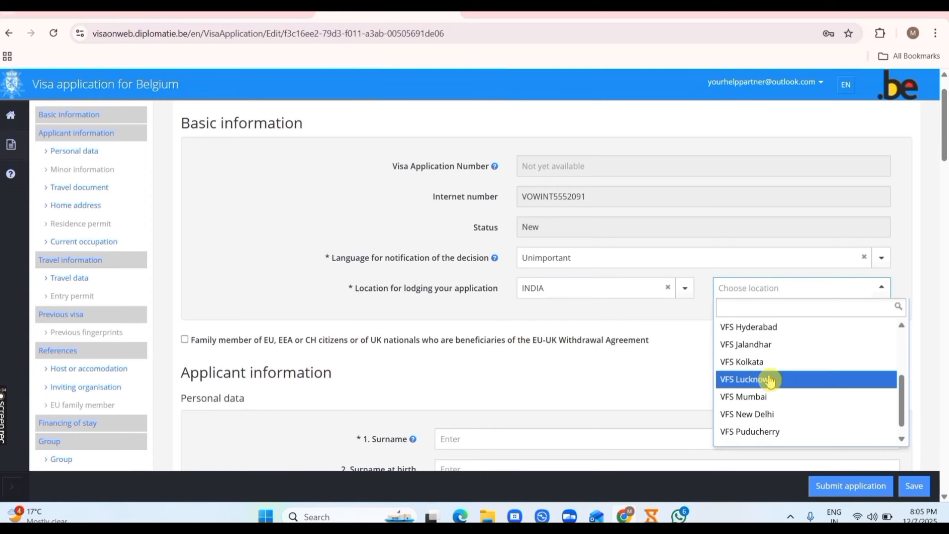
{"action": "scroll", "coordinate": [770, 380], "scroll_direction": "down", "scroll_amount": 2}
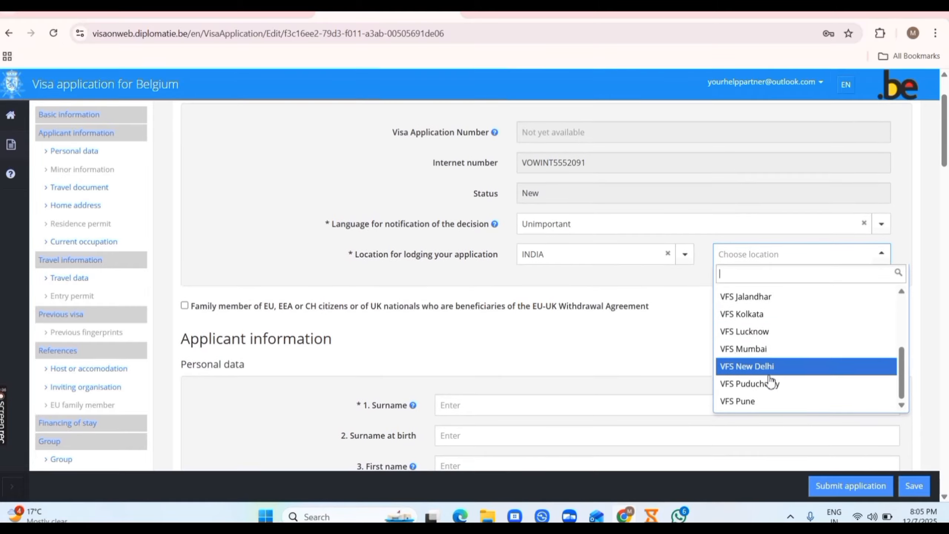
{"action": "scroll", "coordinate": [770, 382], "scroll_direction": "up", "scroll_amount": 4}
{"action": "scroll", "coordinate": [770, 332], "scroll_direction": "up", "scroll_amount": 2}
{"action": "scroll", "coordinate": [770, 329], "scroll_direction": "down", "scroll_amount": 6}
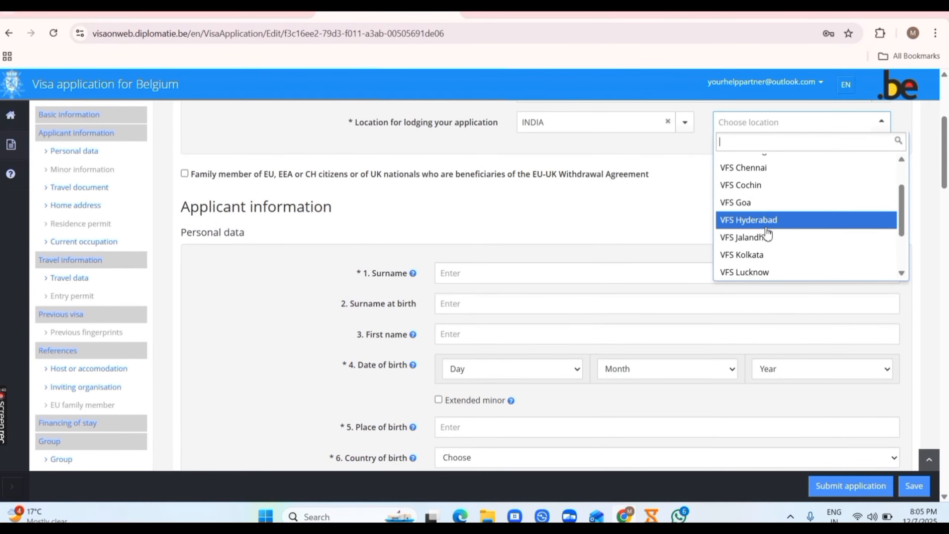
{"action": "scroll", "coordinate": [767, 232], "scroll_direction": "down", "scroll_amount": 1}
{"action": "left_click", "coordinate": [768, 231]}
Step: Enter the applicant's surname and first name in the personal data section
{"action": "scroll", "coordinate": [571, 225], "scroll_direction": "down", "scroll_amount": 1}
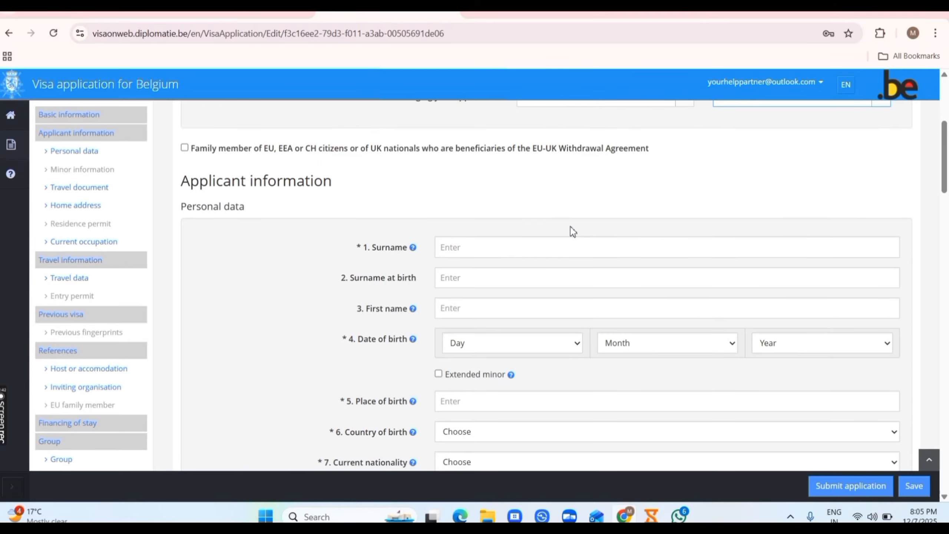
{"action": "left_click", "coordinate": [507, 250]}
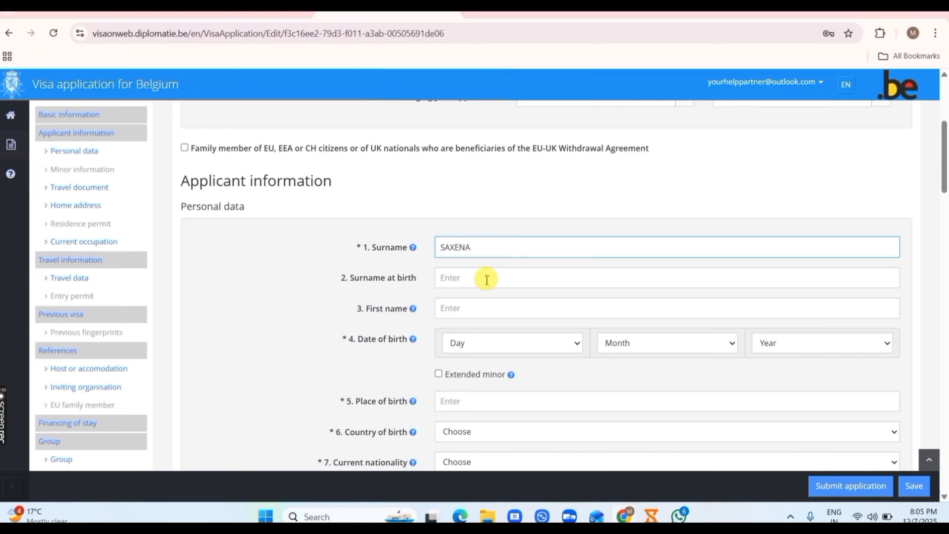
{"action": "left_click", "coordinate": [464, 308]}
{"action": "type", "text": "PALLAVI"}
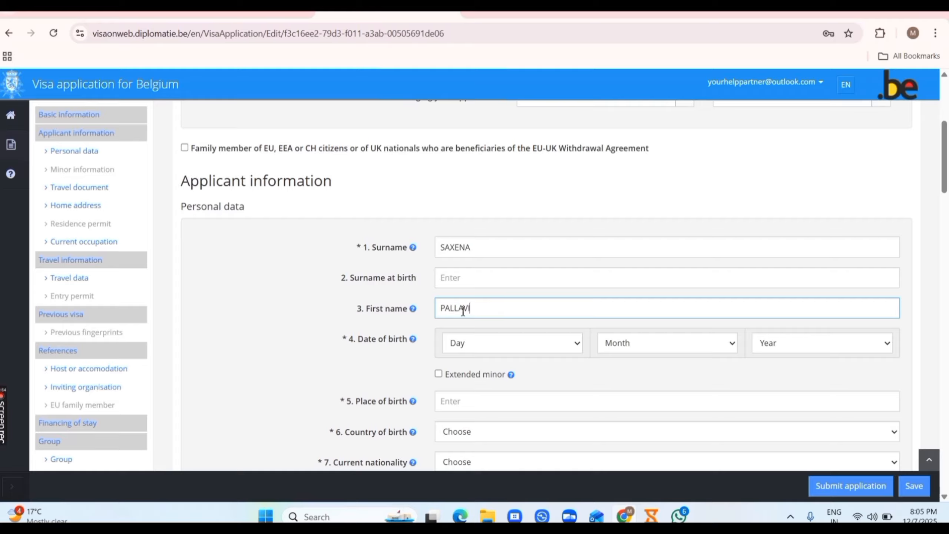
Step: Enter the applicant's date of birth by choosing its day, month and year in the personal data section
{"action": "left_click", "coordinate": [484, 352]}
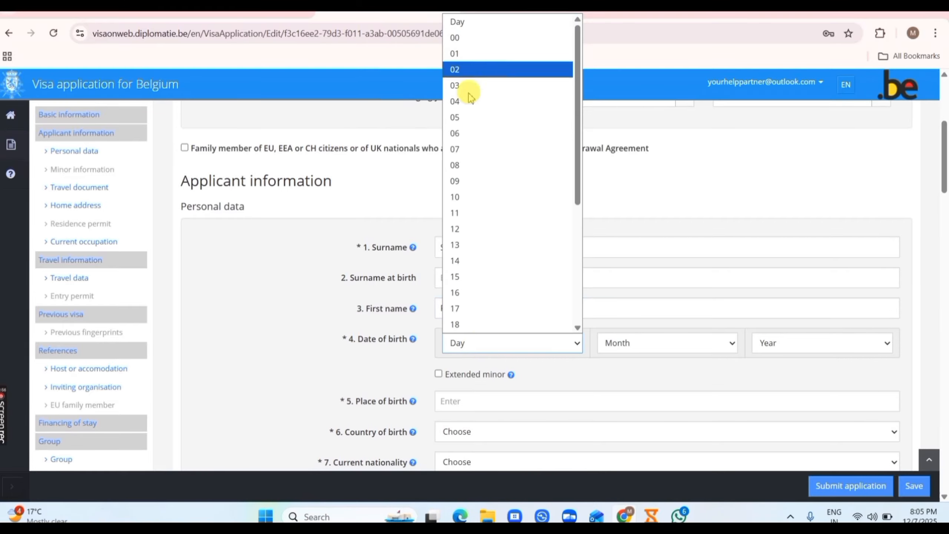
{"action": "left_click", "coordinate": [470, 134]}
{"action": "left_click", "coordinate": [652, 341]}
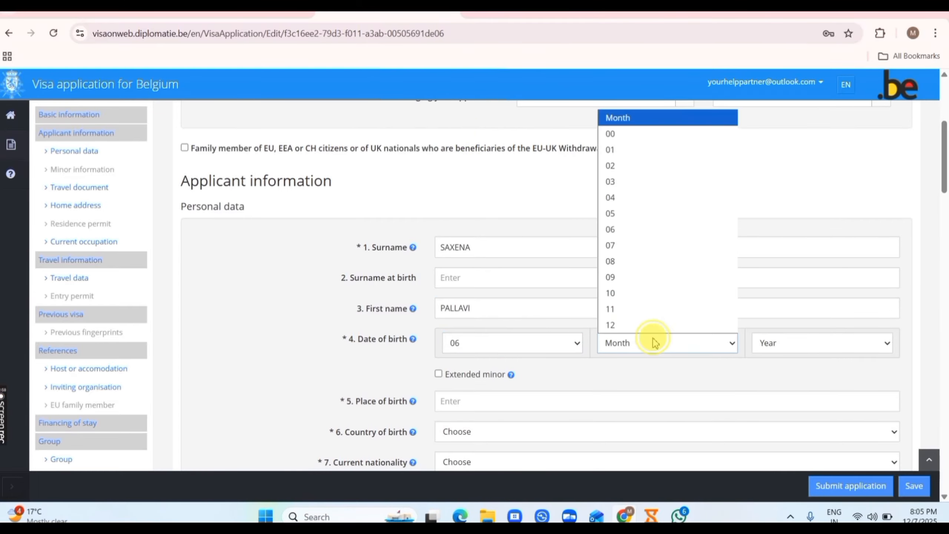
{"action": "left_click", "coordinate": [654, 197]}
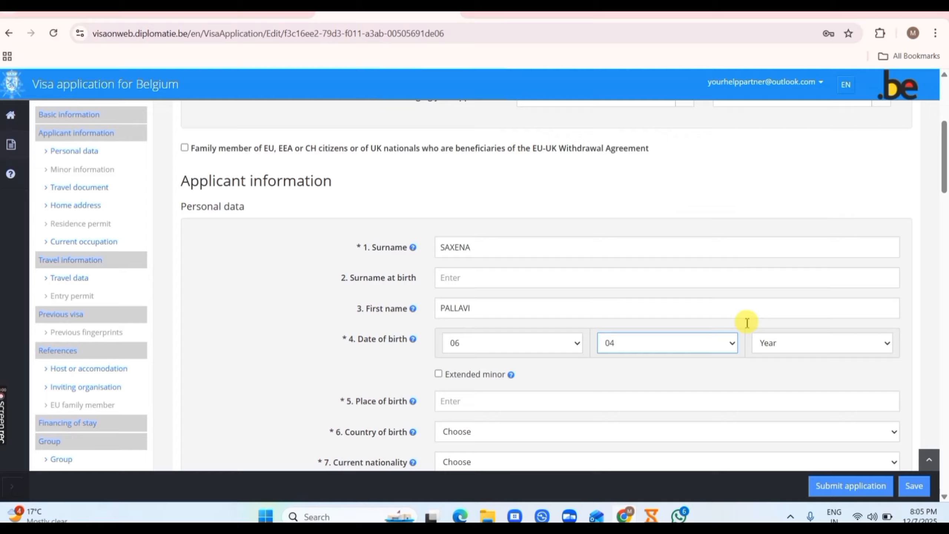
{"action": "left_click", "coordinate": [777, 346]}
{"action": "scroll", "coordinate": [779, 245], "scroll_direction": "down", "scroll_amount": 10}
{"action": "scroll", "coordinate": [781, 248], "scroll_direction": "down", "scroll_amount": 13}
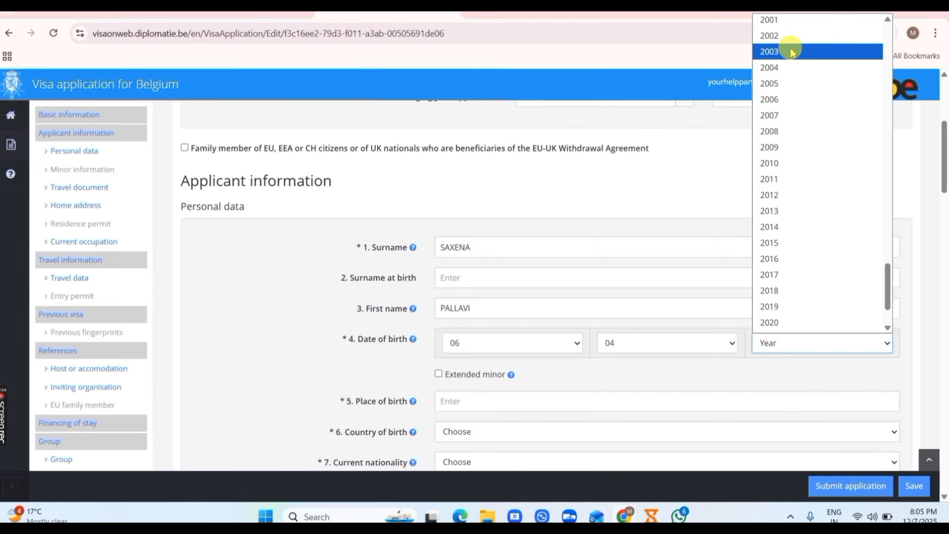
{"action": "left_click", "coordinate": [789, 35]}
Step: Enter Lucknow Uttar Pradesh as the applicant's place of birth, capitalising both words of the state name
{"action": "scroll", "coordinate": [604, 219], "scroll_direction": "down", "scroll_amount": 1}
{"action": "scroll", "coordinate": [604, 219], "scroll_direction": "down", "scroll_amount": 1}
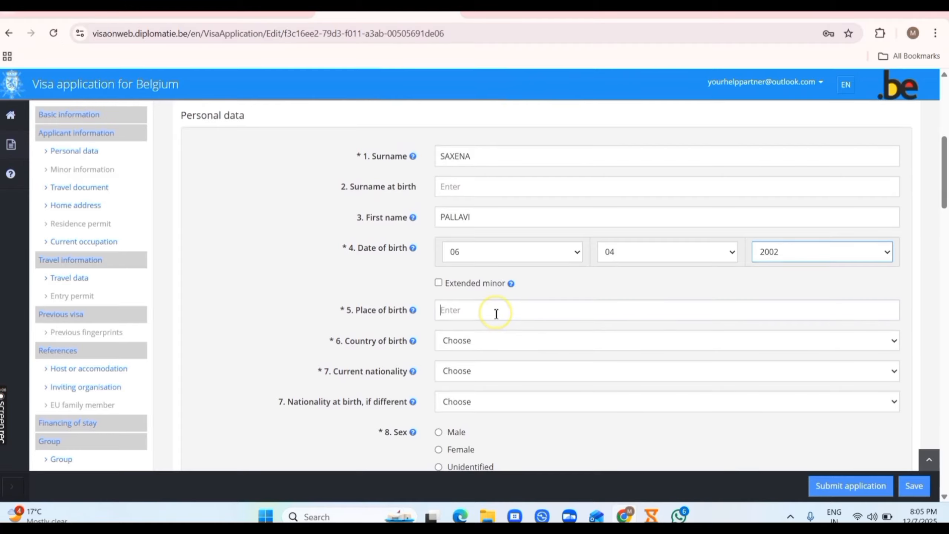
{"action": "left_click", "coordinate": [496, 313]}
{"action": "type", "text": "Lucknow"}
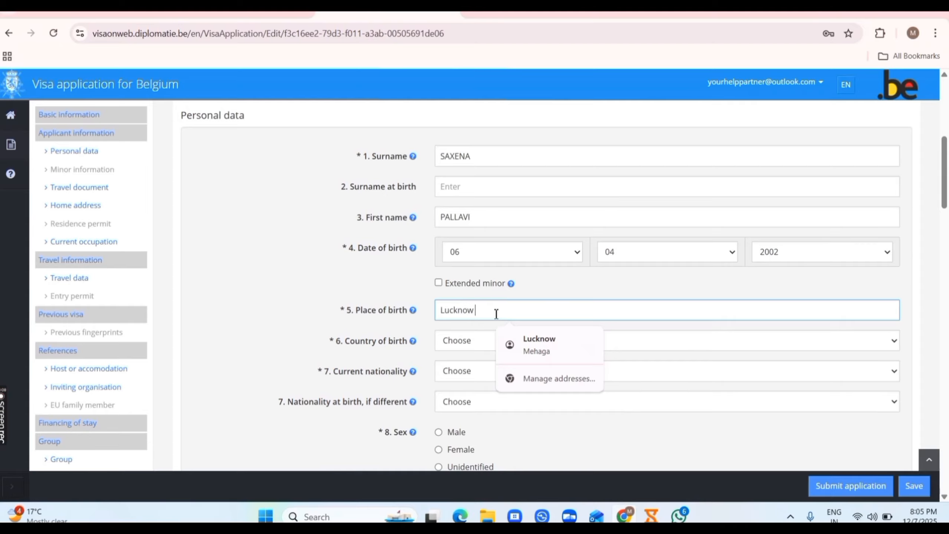
{"action": "type", "text": " uttar pradesh"}
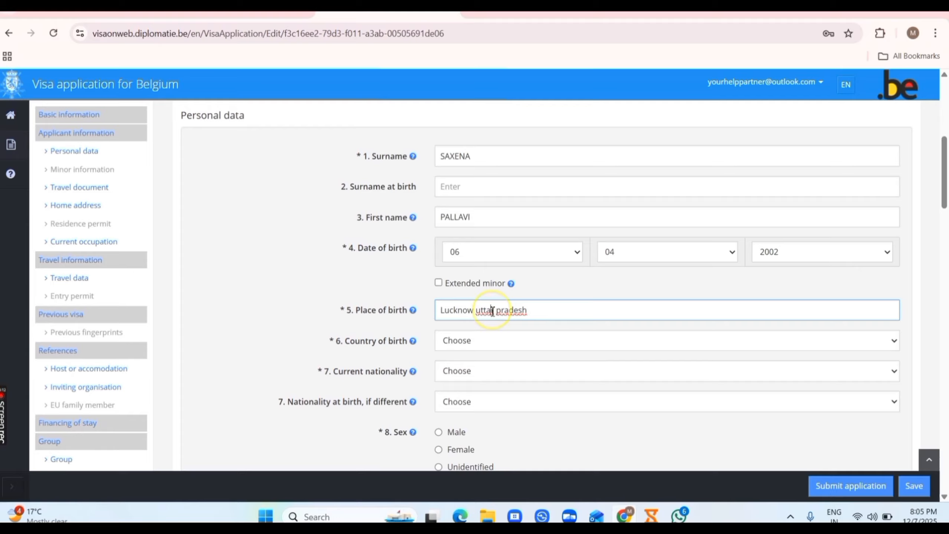
{"action": "double_click", "coordinate": [492, 310]}
{"action": "key", "text": "BackSpace"}
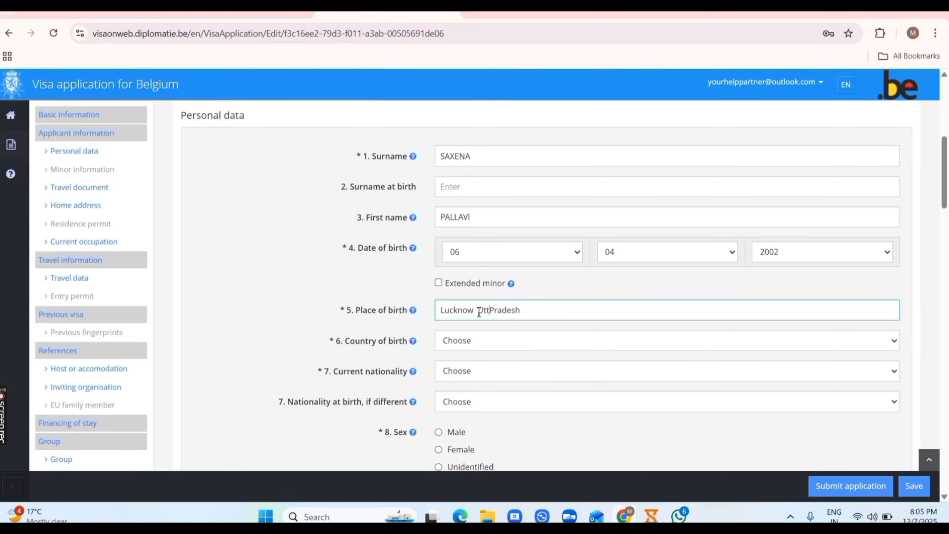
{"action": "type", "text": "Uttar"}
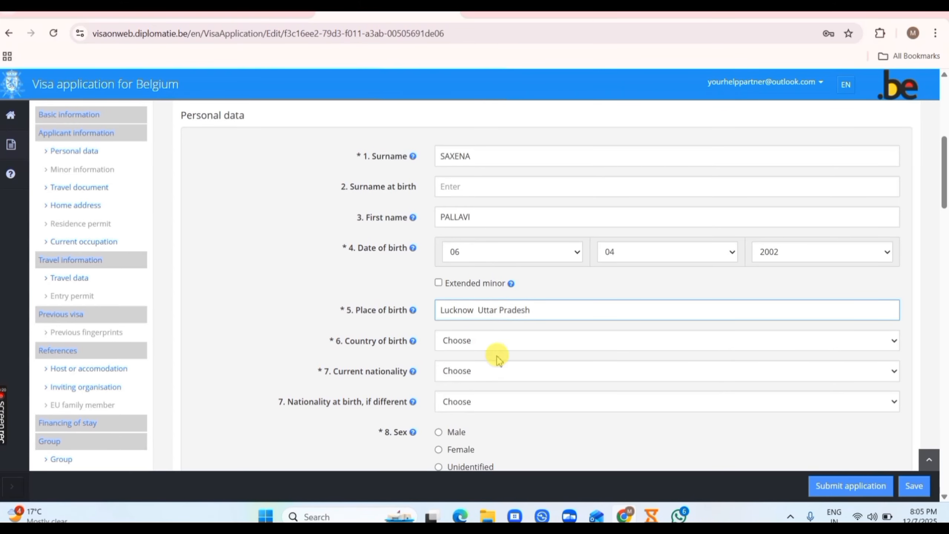
Step: Set both the country of birth and the current nationality to INDIA
{"action": "left_click", "coordinate": [506, 338]}
{"action": "key", "text": "i"}
{"action": "key", "text": "n"}
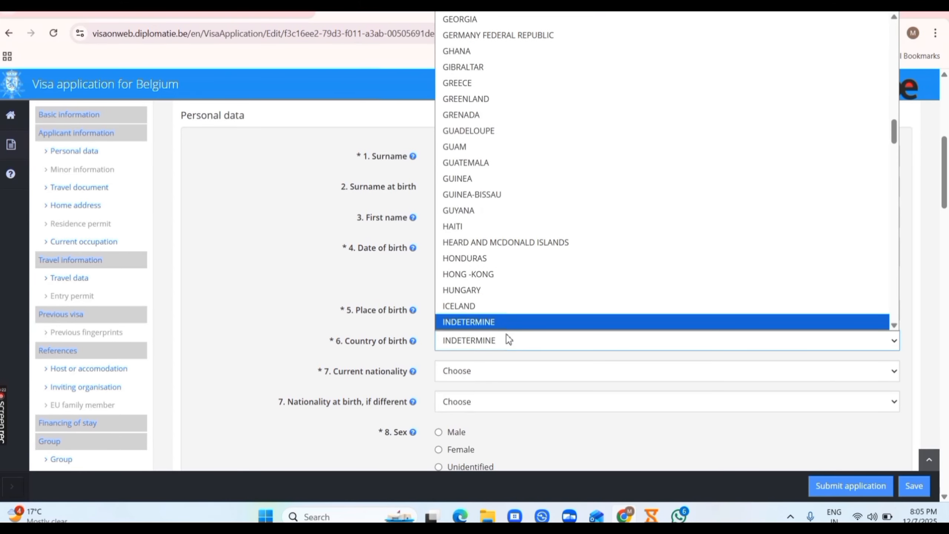
{"action": "key", "text": "d"}
{"action": "key", "text": "Return"}
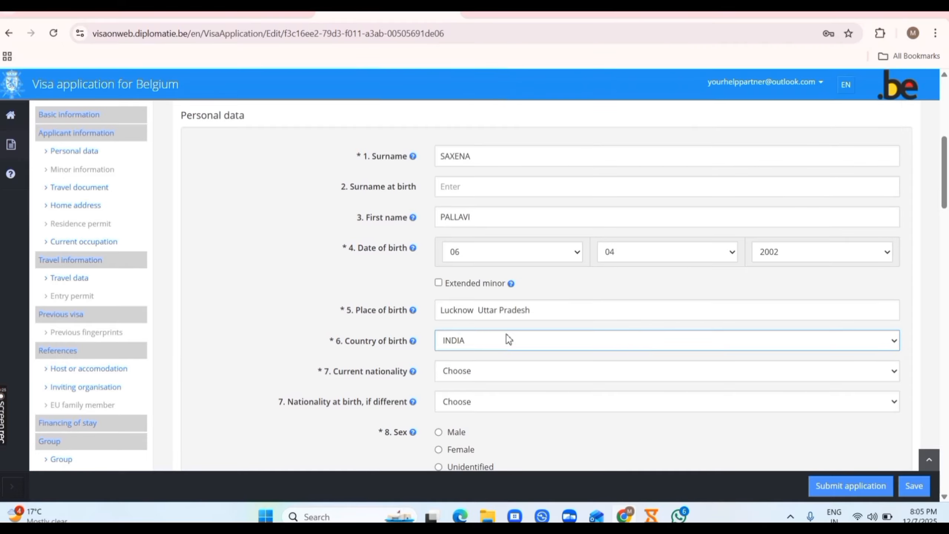
{"action": "left_click", "coordinate": [491, 371]}
{"action": "key", "text": "i"}
{"action": "key", "text": "n"}
{"action": "key", "text": "d"}
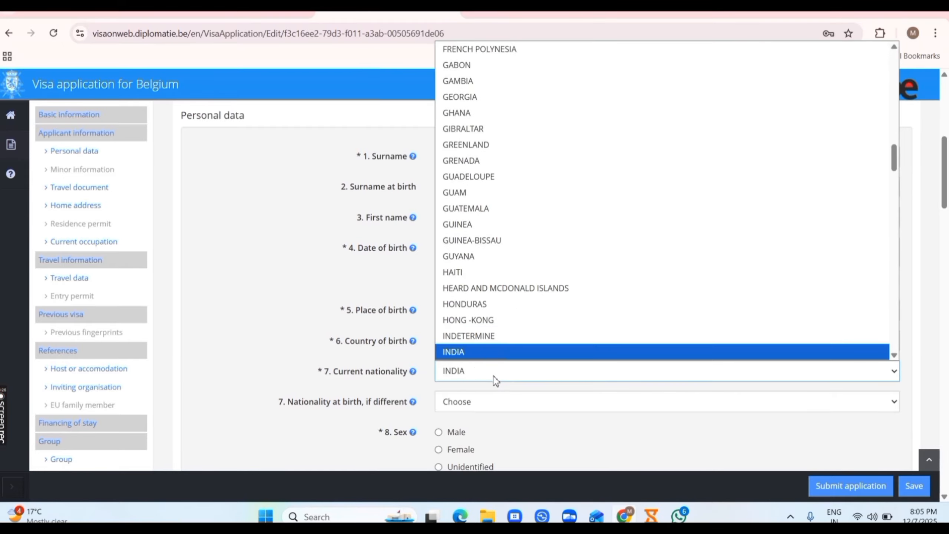
{"action": "key", "text": "Return"}
Step: Set the applicant's sex to Female and the marital status to Single
{"action": "scroll", "coordinate": [493, 375], "scroll_direction": "down", "scroll_amount": 5}
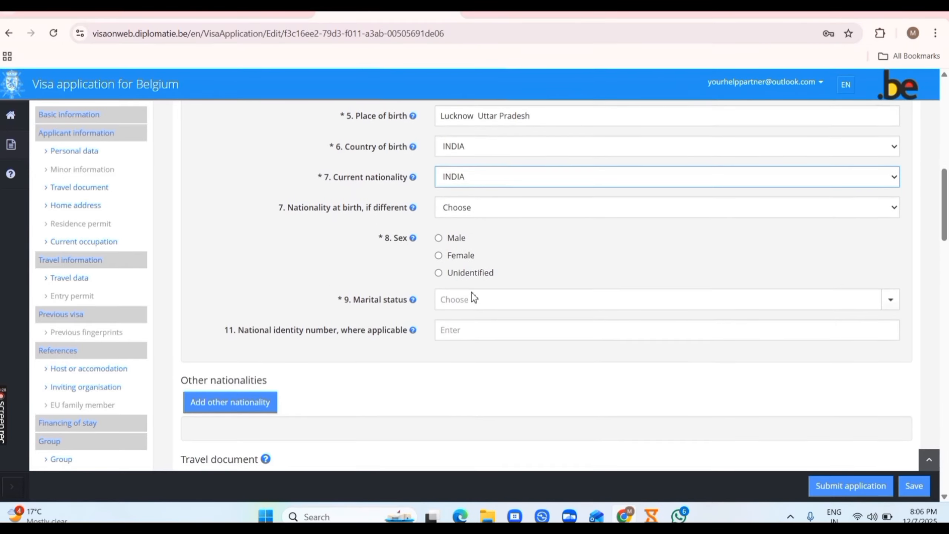
{"action": "left_click", "coordinate": [439, 236]}
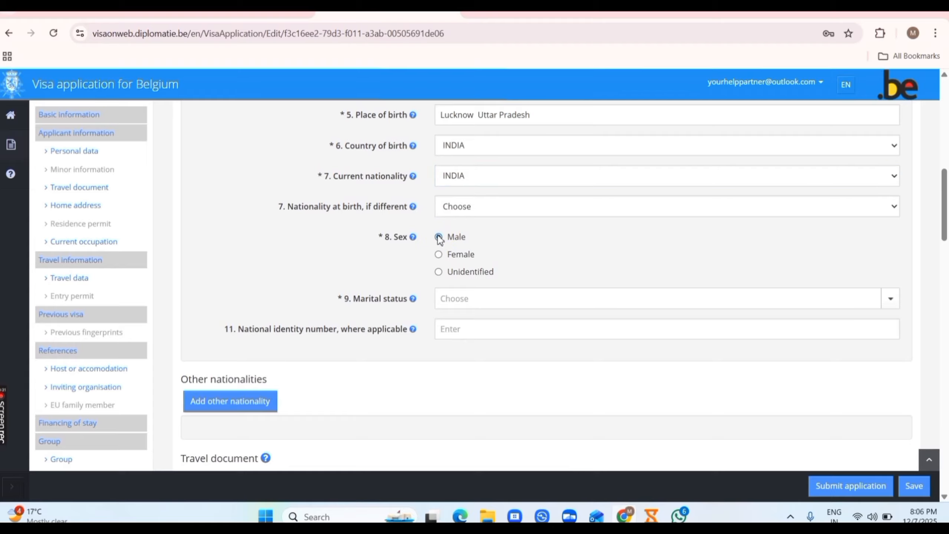
{"action": "scroll", "coordinate": [510, 207], "scroll_direction": "down", "scroll_amount": 2}
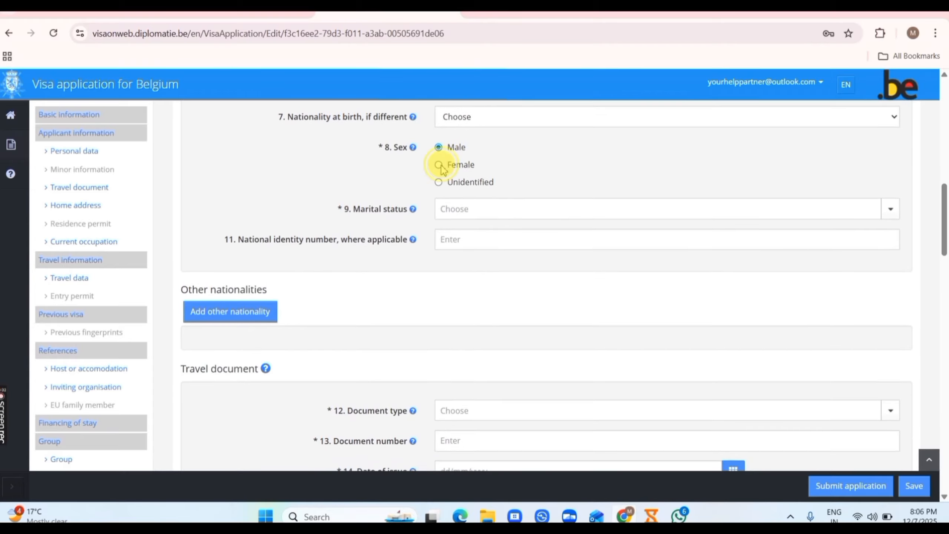
{"action": "left_click", "coordinate": [440, 166]}
{"action": "left_click", "coordinate": [493, 209]}
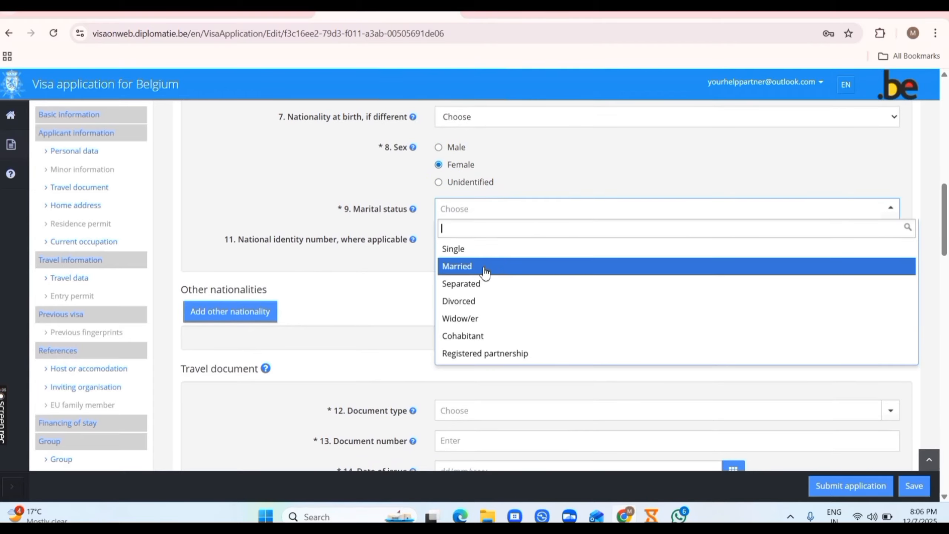
{"action": "left_click", "coordinate": [486, 334]}
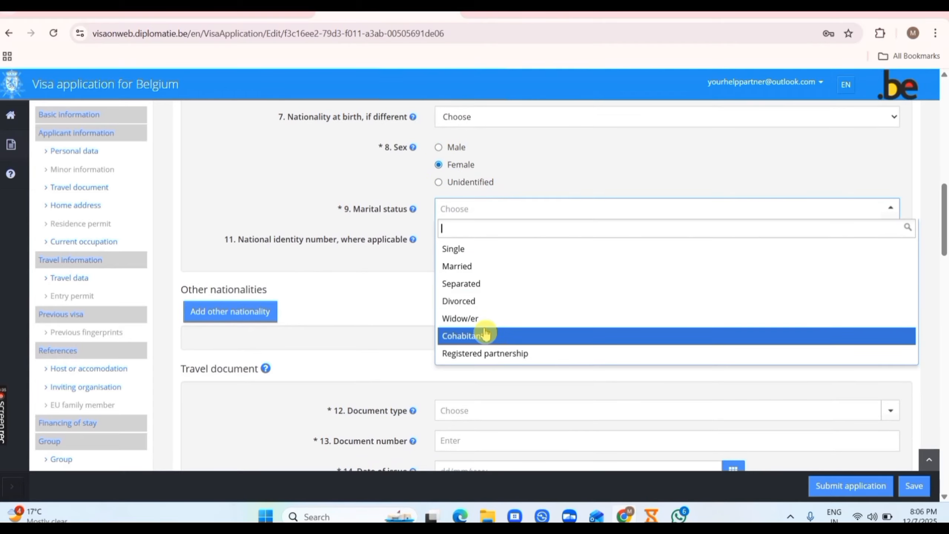
{"action": "left_click", "coordinate": [491, 248]}
Step: Set the travel document type to Ordinary passport and enter the passport number as the document number
{"action": "scroll", "coordinate": [488, 190], "scroll_direction": "down", "scroll_amount": 1}
{"action": "left_click", "coordinate": [488, 191]}
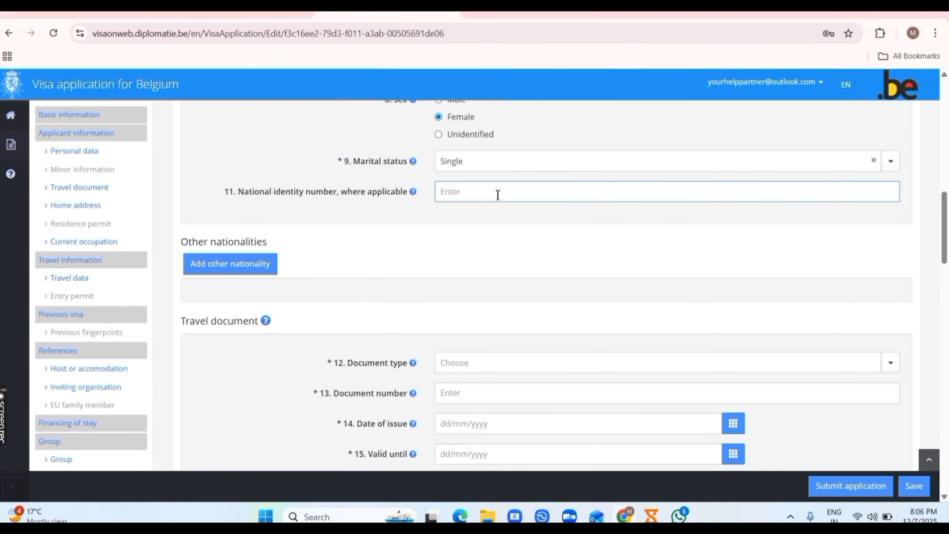
{"action": "scroll", "coordinate": [498, 194], "scroll_direction": "down", "scroll_amount": 1}
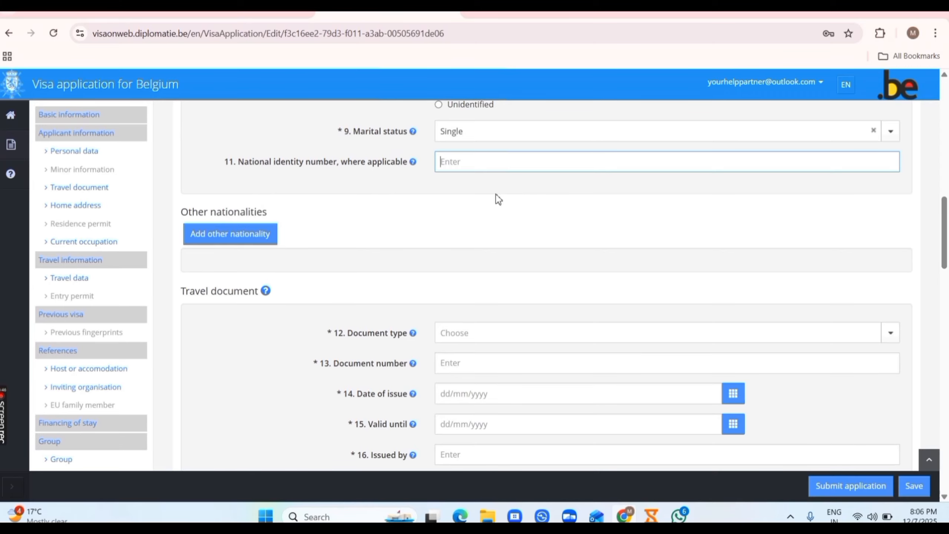
{"action": "scroll", "coordinate": [495, 194], "scroll_direction": "down", "scroll_amount": 1}
{"action": "scroll", "coordinate": [496, 191], "scroll_direction": "up", "scroll_amount": 2}
{"action": "scroll", "coordinate": [496, 193], "scroll_direction": "down", "scroll_amount": 2}
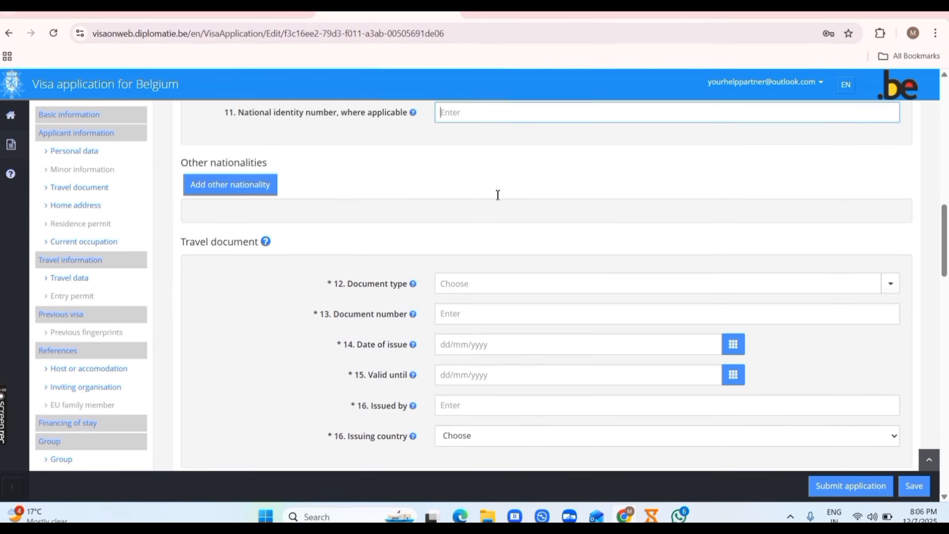
{"action": "left_click", "coordinate": [474, 280]}
{"action": "left_click", "coordinate": [486, 315]}
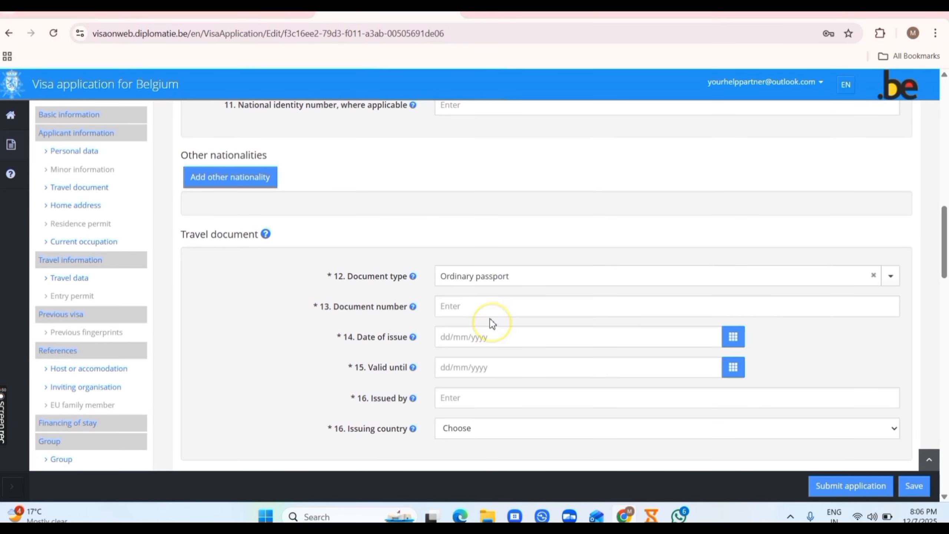
{"action": "left_click", "coordinate": [485, 310]}
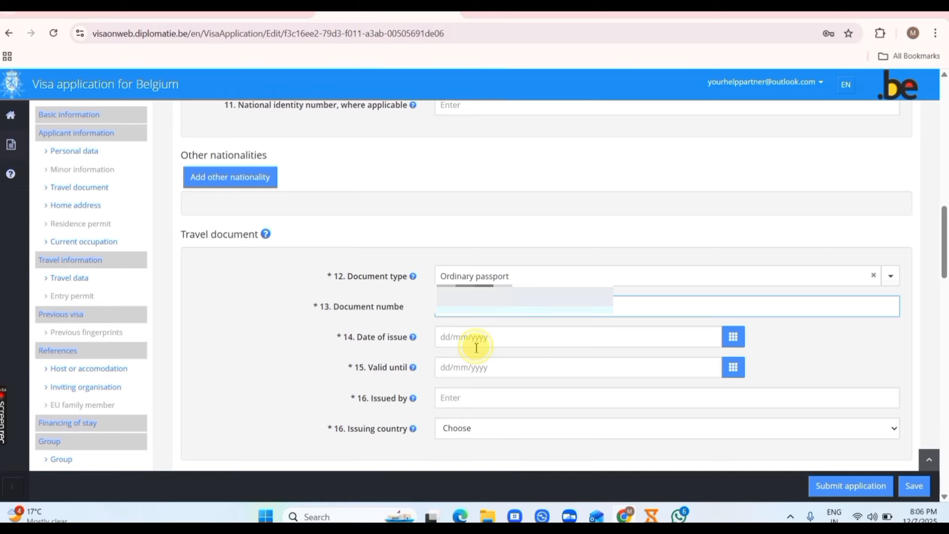
Step: Set the passport's date of issue to 06/03/2019
{"action": "left_click", "coordinate": [471, 339]}
{"action": "left_click", "coordinate": [444, 360]}
{"action": "left_click", "coordinate": [445, 360]}
{"action": "left_click", "coordinate": [445, 360]}
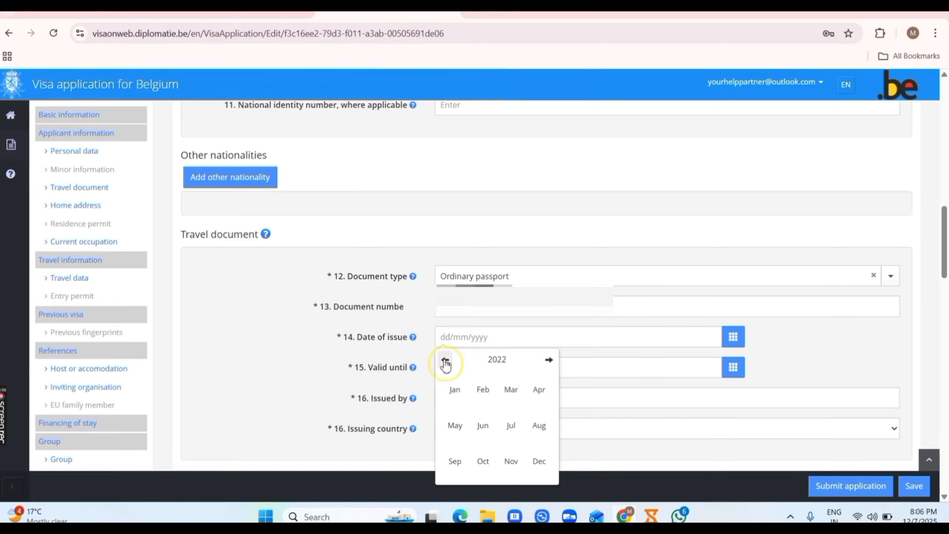
{"action": "left_click", "coordinate": [445, 360]}
{"action": "left_click", "coordinate": [445, 360]}
{"action": "left_click", "coordinate": [511, 389]}
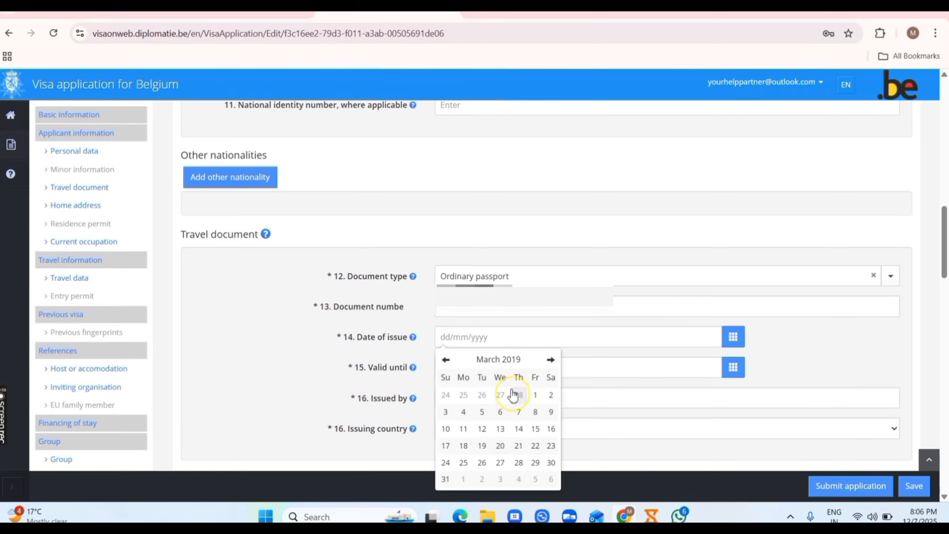
{"action": "left_click", "coordinate": [499, 412]}
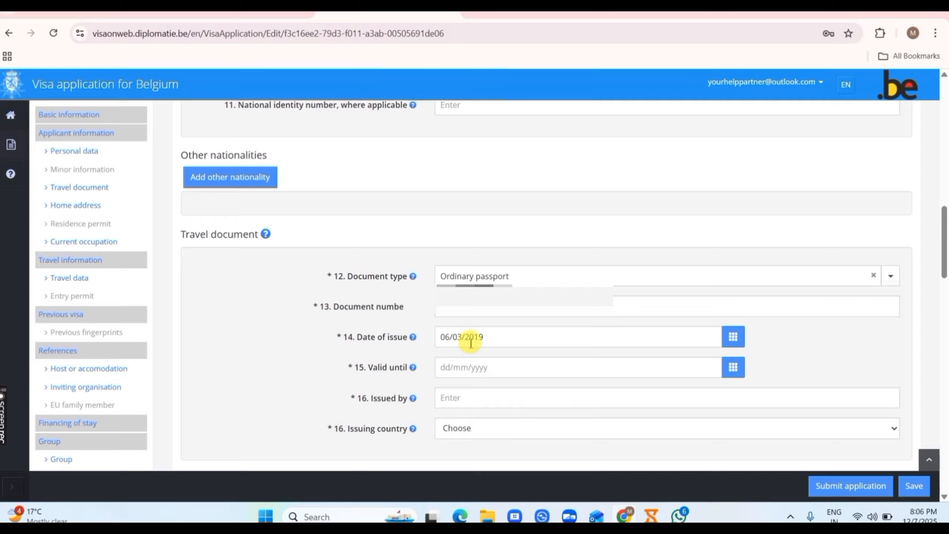
Step: Set the passport's valid until date to 05/03/2029
{"action": "left_click", "coordinate": [464, 368]}
{"action": "left_click", "coordinate": [548, 390]}
{"action": "left_click", "coordinate": [549, 391]}
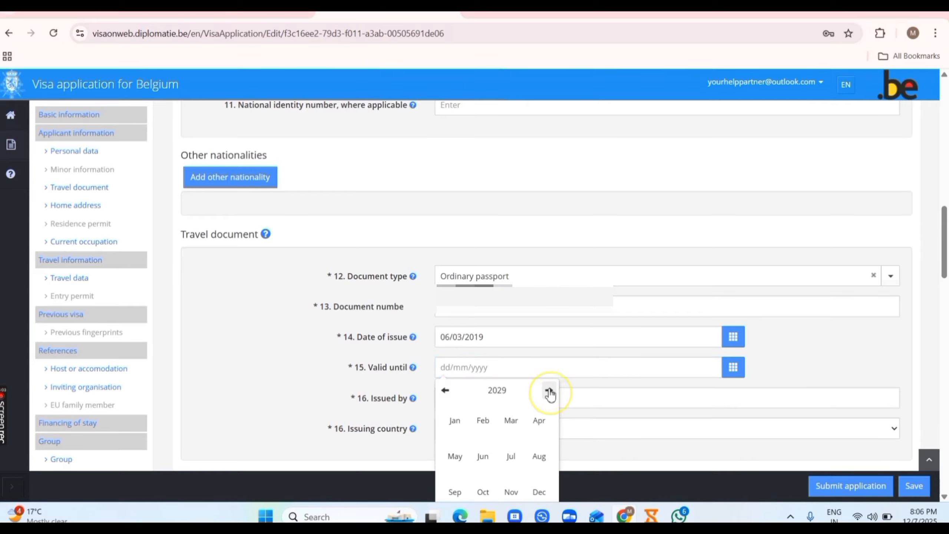
{"action": "left_click", "coordinate": [511, 420]}
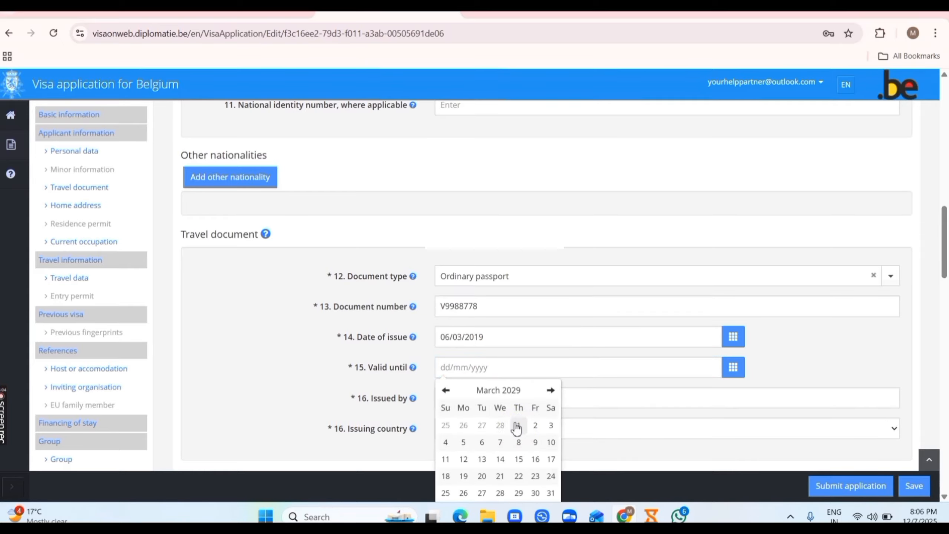
{"action": "left_click", "coordinate": [464, 444]}
Step: Enter LUCKNOW as the passport's issuing authority and set the issuing country to INDIA
{"action": "scroll", "coordinate": [465, 372], "scroll_direction": "down", "scroll_amount": 1}
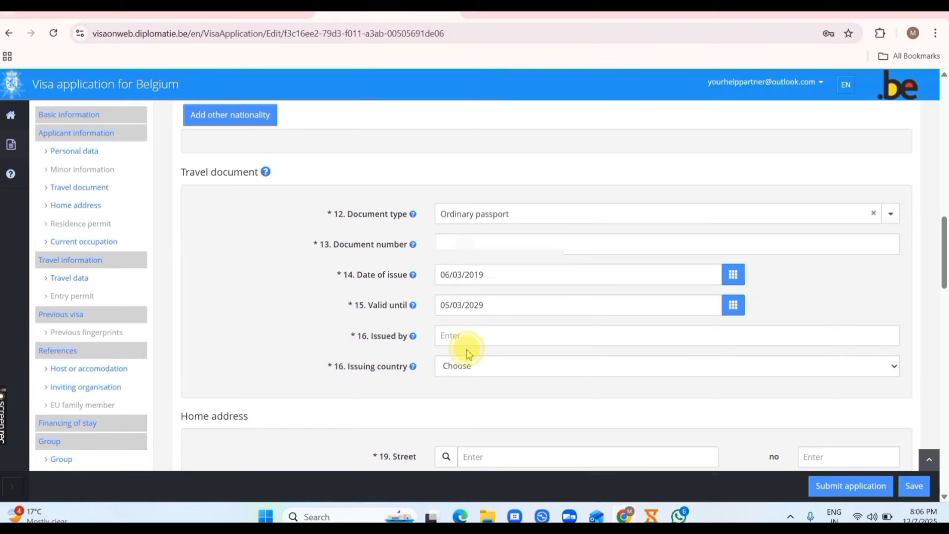
{"action": "left_click", "coordinate": [478, 338]}
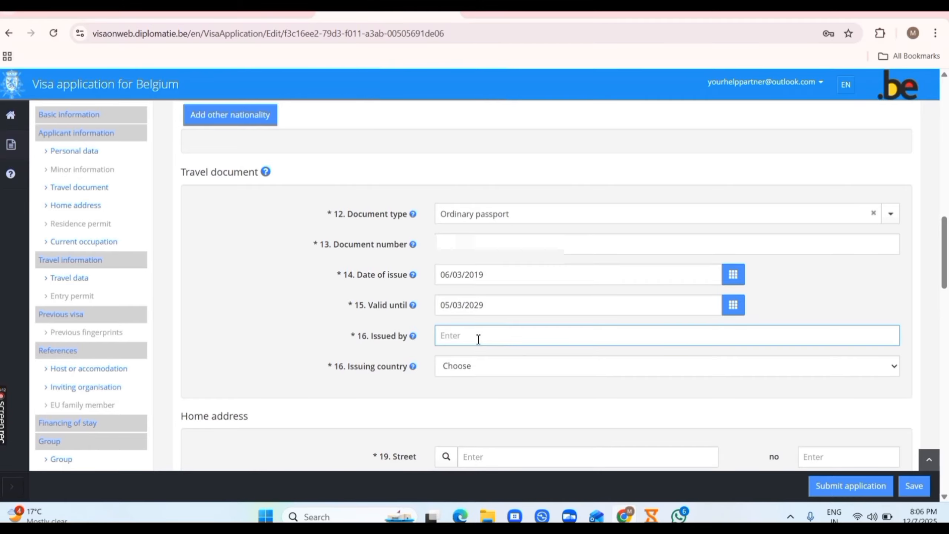
{"action": "left_click", "coordinate": [478, 379]}
{"action": "type", "text": "india"}
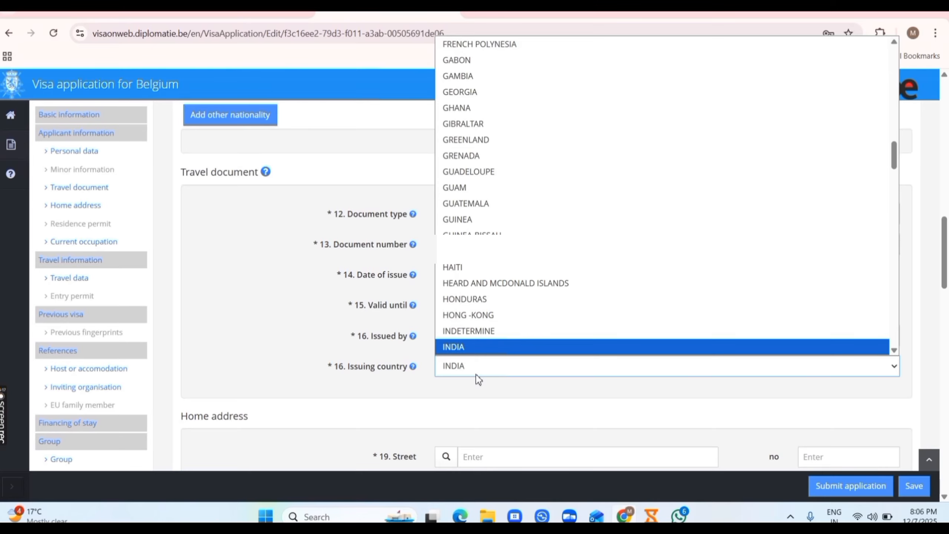
{"action": "key", "text": "Return"}
{"action": "scroll", "coordinate": [476, 377], "scroll_direction": "down", "scroll_amount": 5}
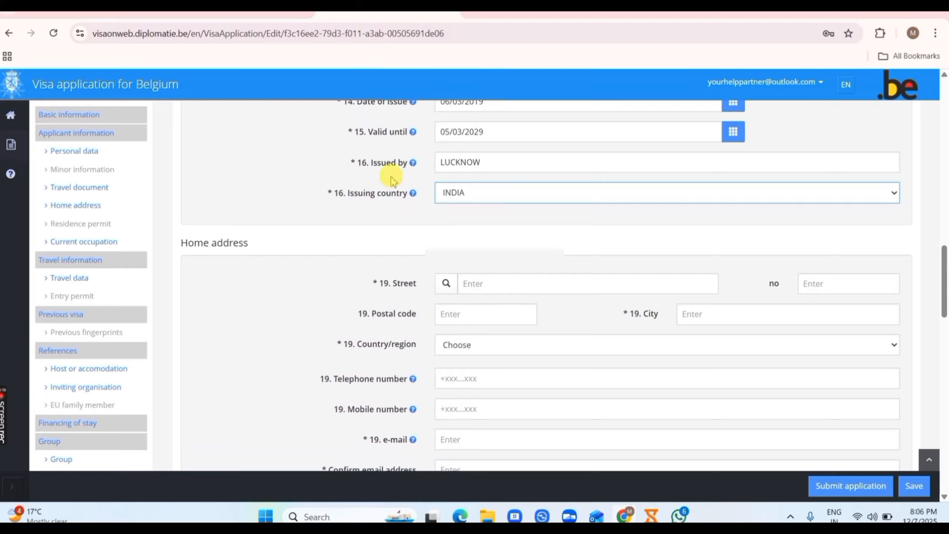
{"action": "left_click", "coordinate": [494, 165]}
Step: Fill in the home address section with the first saved address suggested for the street
{"action": "left_click", "coordinate": [476, 287]}
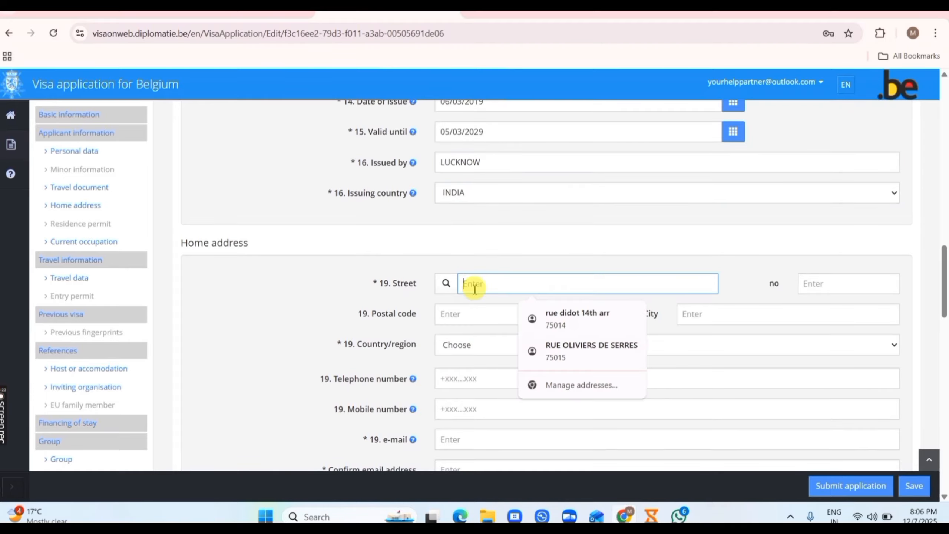
{"action": "left_click", "coordinate": [583, 313]}
{"action": "scroll", "coordinate": [485, 276], "scroll_direction": "down", "scroll_amount": 3}
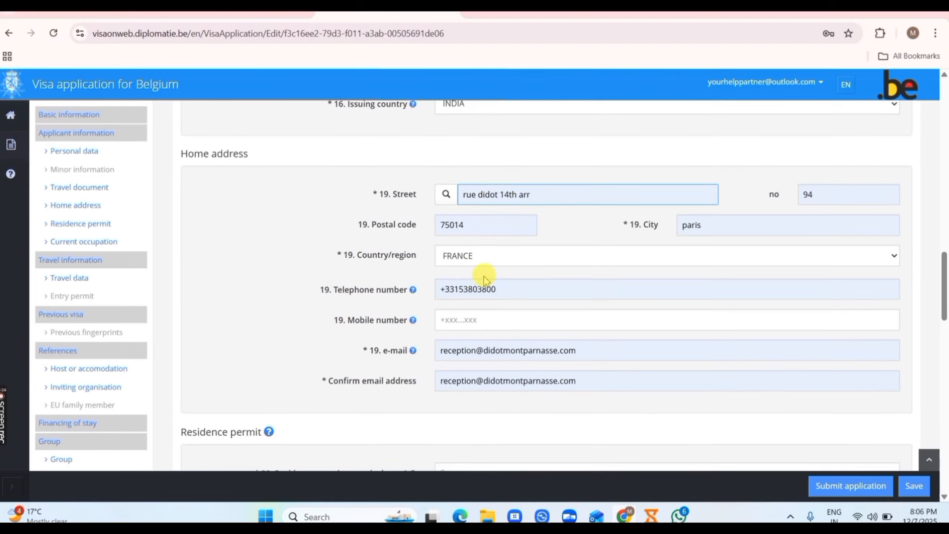
Step: Copy the home address telephone number into the mobile number field
{"action": "left_click", "coordinate": [465, 278]}
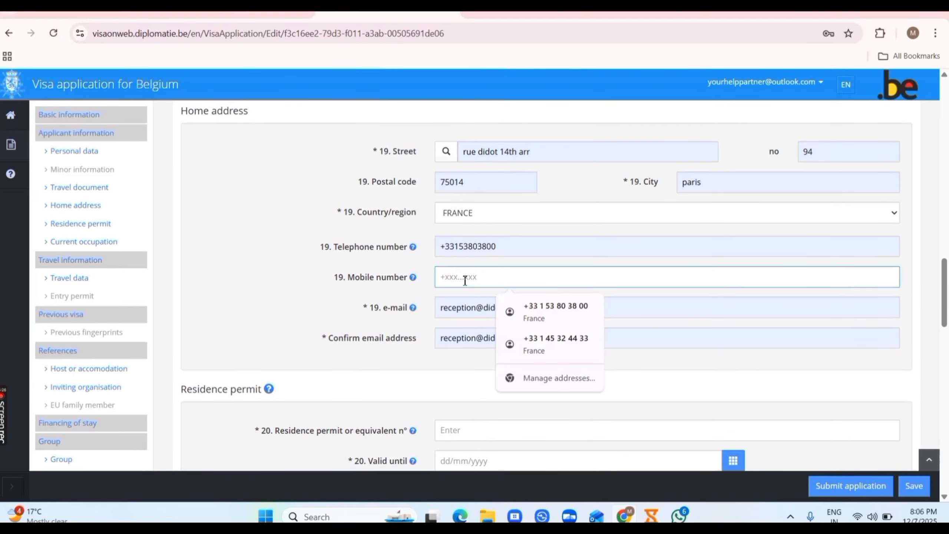
{"action": "double_click", "coordinate": [466, 247]}
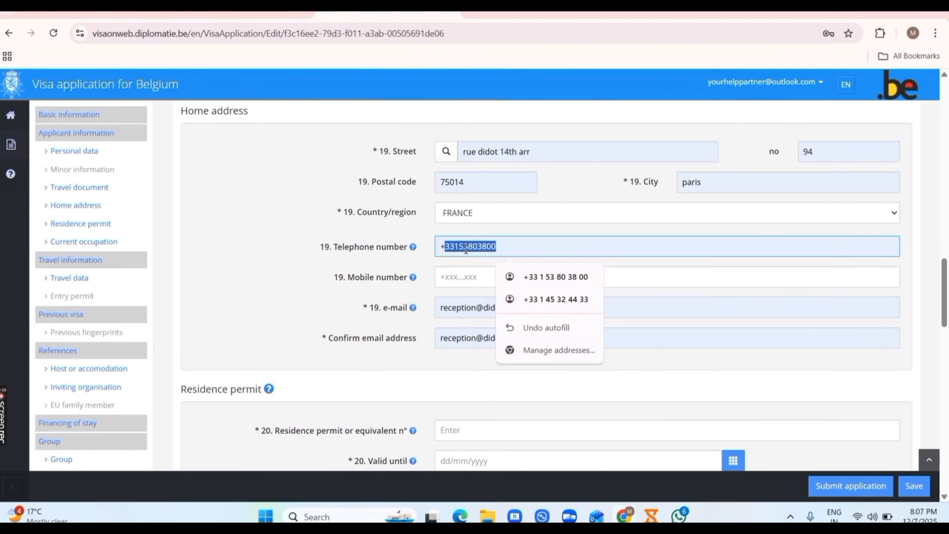
{"action": "left_click", "coordinate": [445, 286]}
{"action": "key", "text": "ctrl+v"}
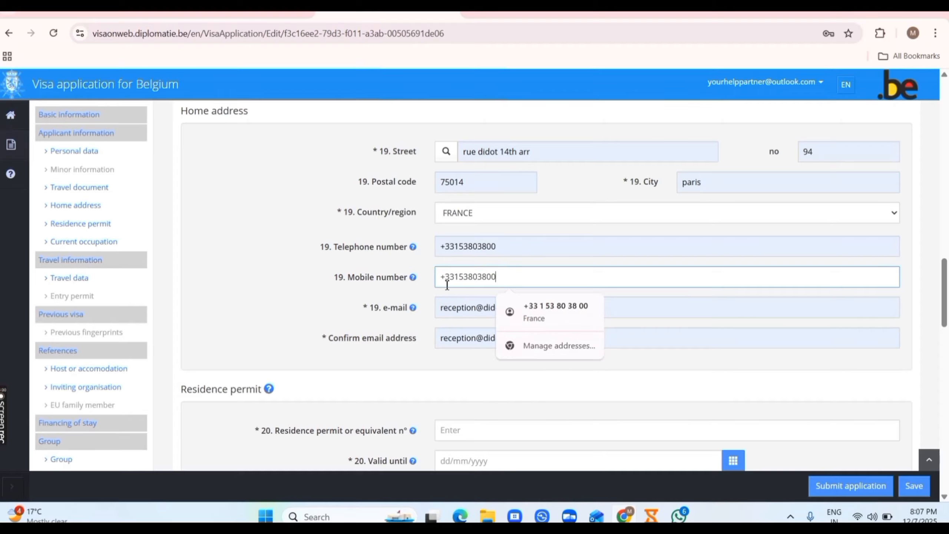
{"action": "left_click", "coordinate": [372, 307]}
Step: Review the home address entries and examine the residence permit number and validity date fields
{"action": "scroll", "coordinate": [767, 168], "scroll_direction": "down", "scroll_amount": 6}
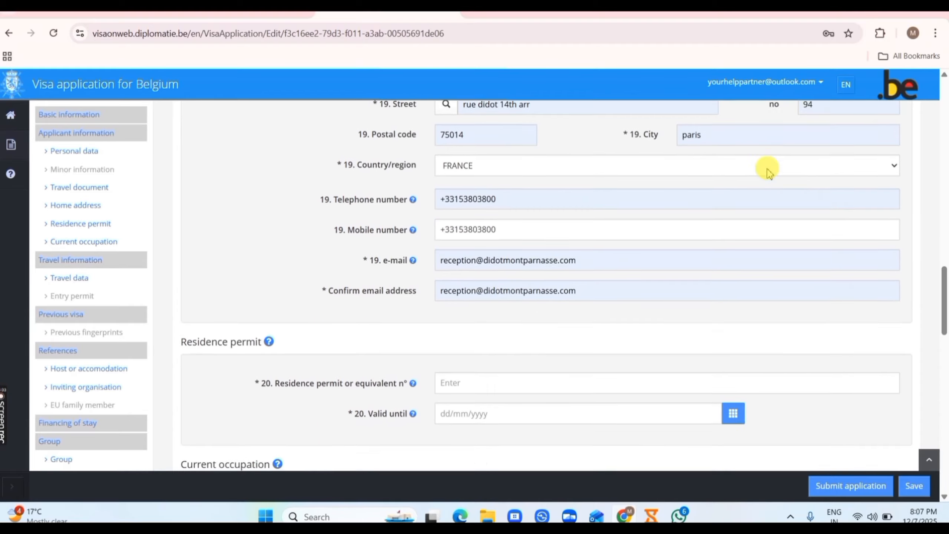
{"action": "left_click", "coordinate": [463, 180]}
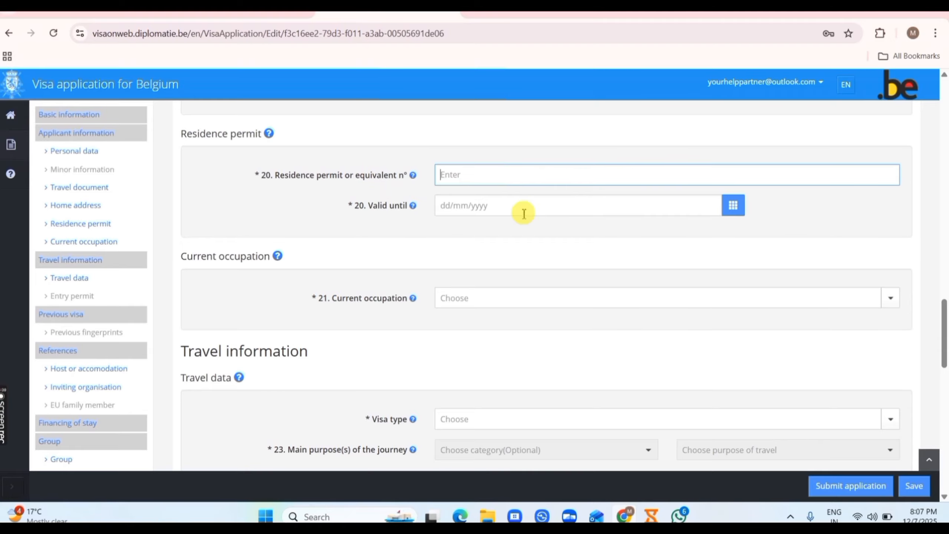
{"action": "scroll", "coordinate": [392, 222], "scroll_direction": "down", "scroll_amount": 1}
{"action": "scroll", "coordinate": [497, 261], "scroll_direction": "up", "scroll_amount": 2}
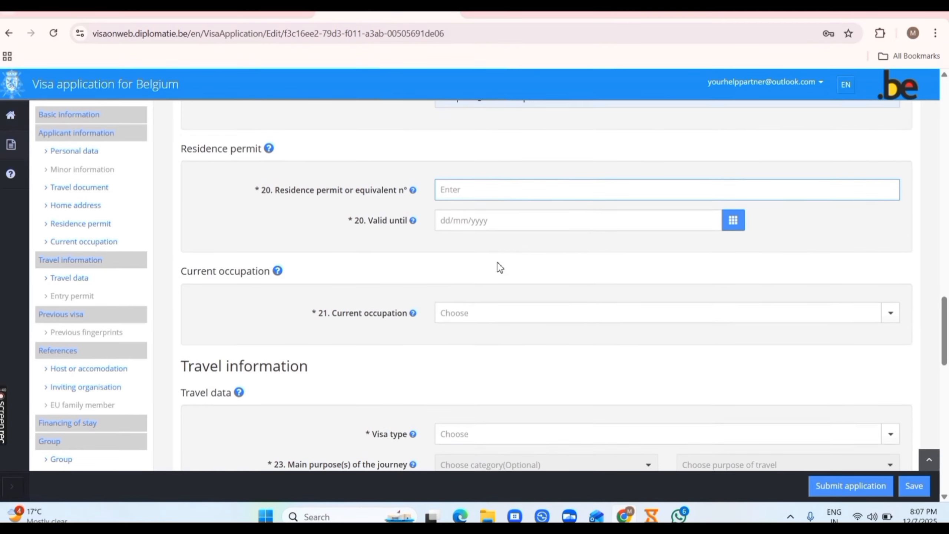
{"action": "scroll", "coordinate": [499, 262], "scroll_direction": "down", "scroll_amount": 2}
{"action": "scroll", "coordinate": [497, 262], "scroll_direction": "down", "scroll_amount": 1}
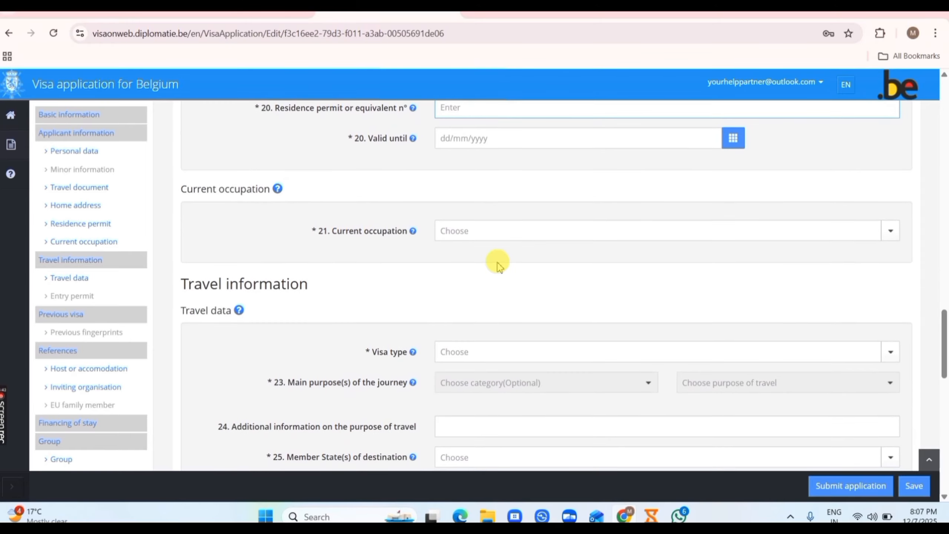
{"action": "scroll", "coordinate": [496, 262], "scroll_direction": "up", "scroll_amount": 10}
{"action": "scroll", "coordinate": [529, 266], "scroll_direction": "down", "scroll_amount": 3}
{"action": "scroll", "coordinate": [530, 266], "scroll_direction": "down", "scroll_amount": 3}
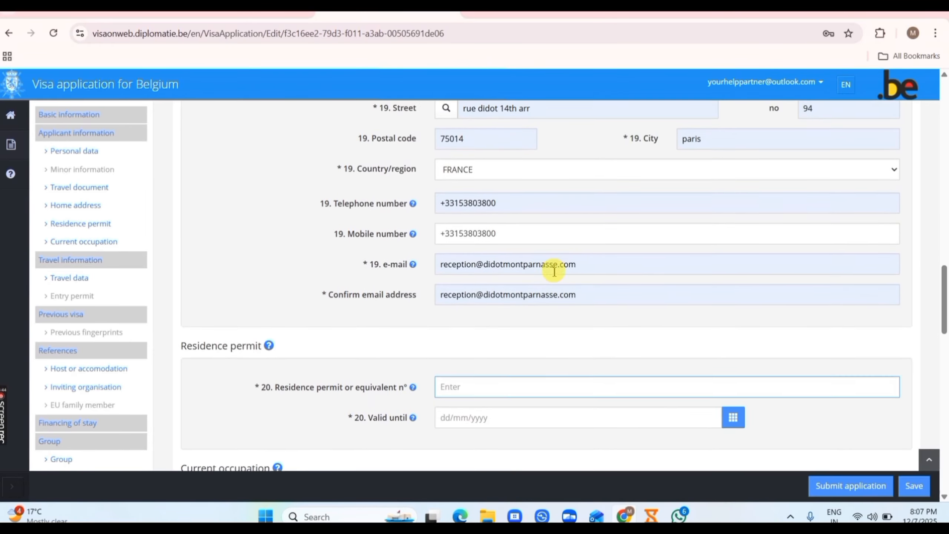
{"action": "scroll", "coordinate": [554, 270], "scroll_direction": "up", "scroll_amount": 4}
{"action": "scroll", "coordinate": [554, 271], "scroll_direction": "down", "scroll_amount": 6}
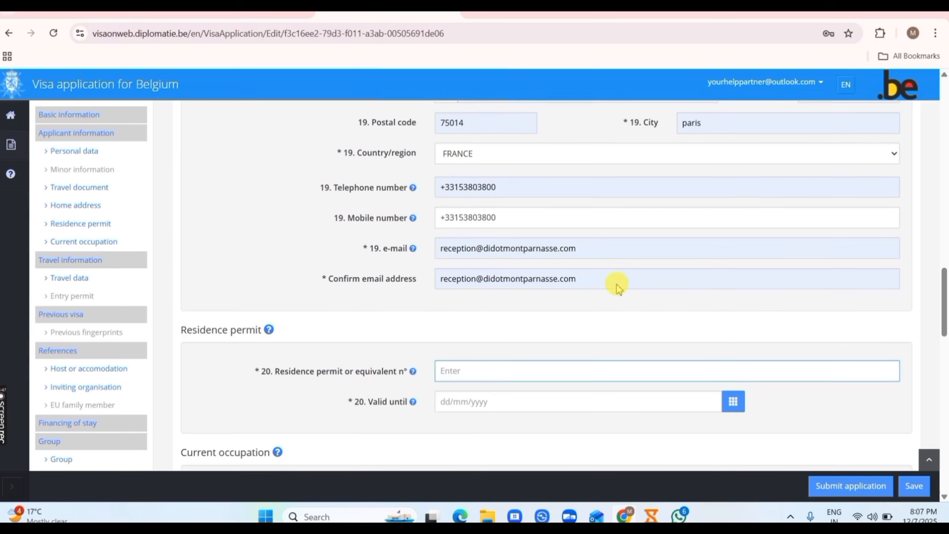
{"action": "left_click", "coordinate": [476, 291]}
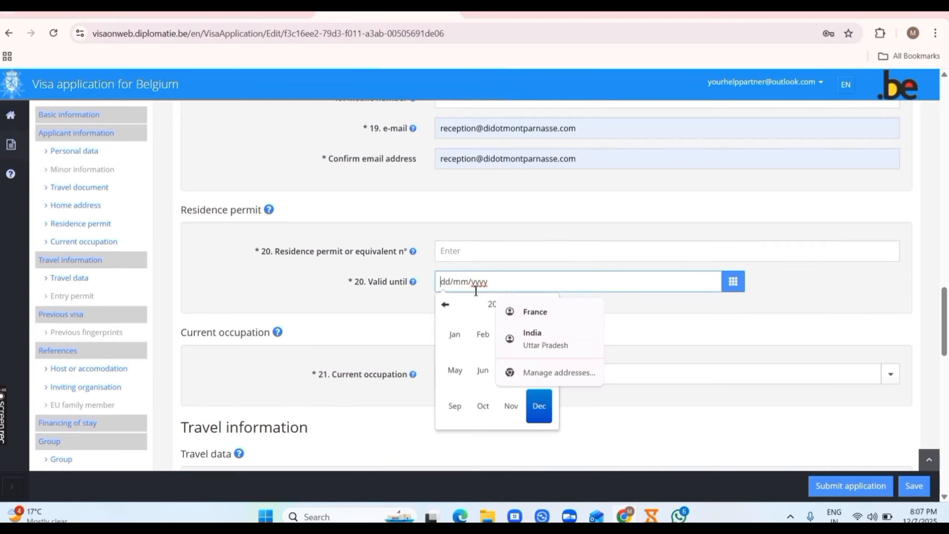
{"action": "left_click", "coordinate": [642, 350]}
{"action": "scroll", "coordinate": [415, 266], "scroll_direction": "down", "scroll_amount": 2}
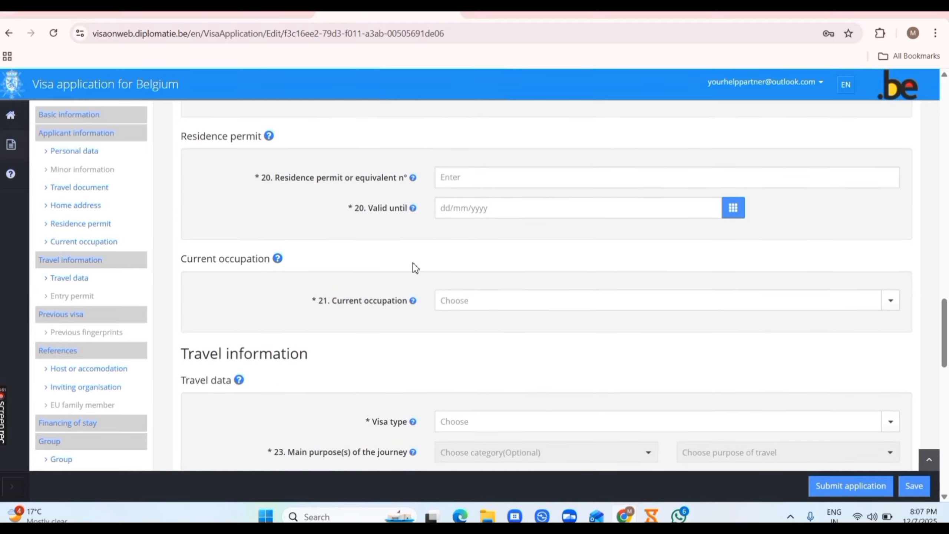
Step: Find the private business option and set the current occupation to Employee (private business)
{"action": "left_click", "coordinate": [475, 305]}
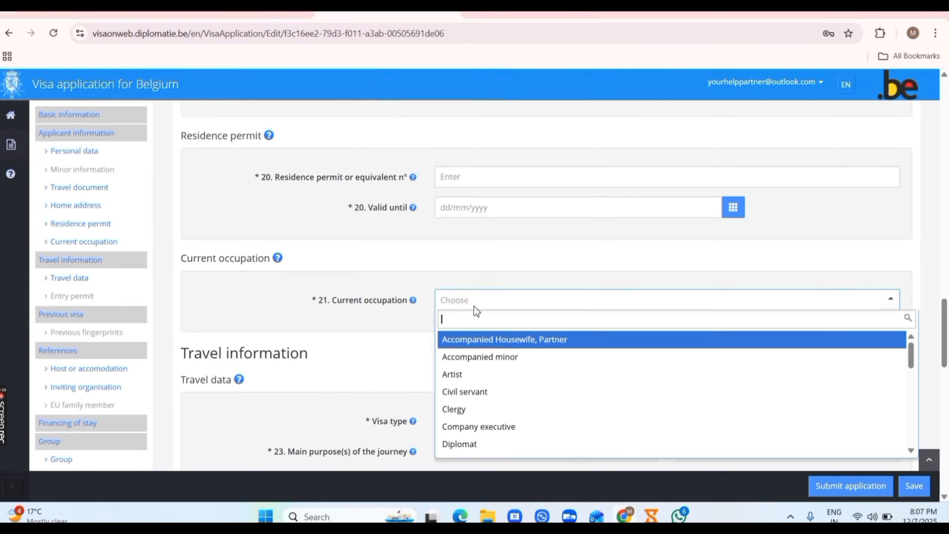
{"action": "type", "text": "PRIV"}
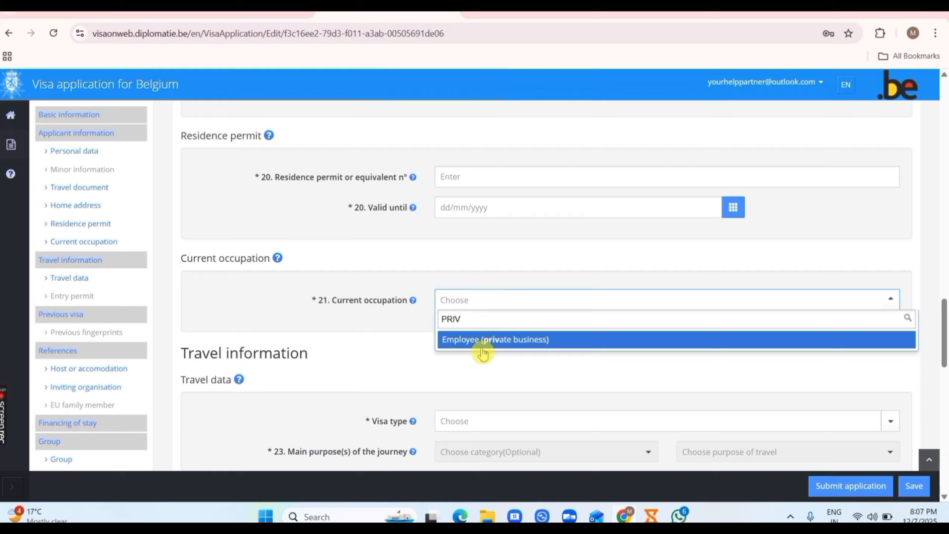
{"action": "left_click", "coordinate": [481, 341]}
Step: Browse the other occupations and change the current occupation to Accompanied Housewife, Partner
{"action": "left_click", "coordinate": [483, 303]}
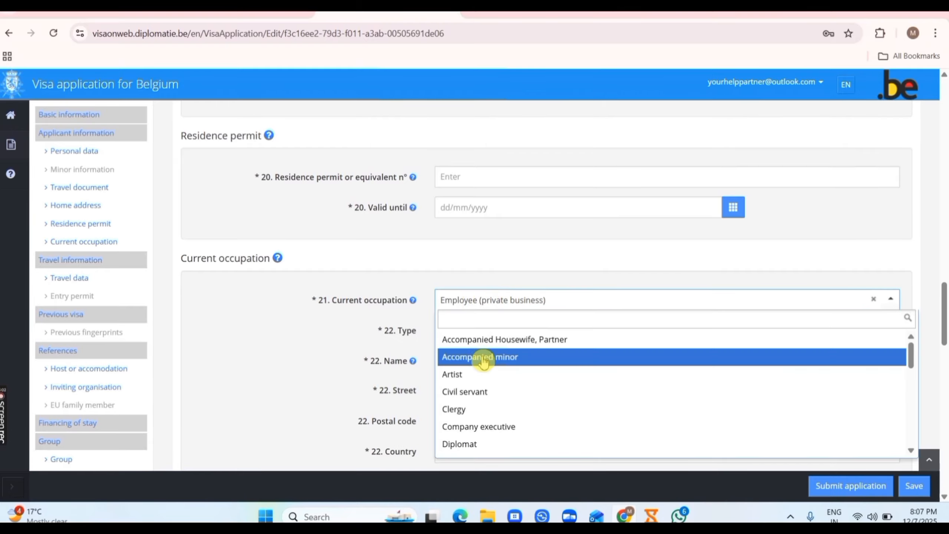
{"action": "scroll", "coordinate": [483, 362], "scroll_direction": "down", "scroll_amount": 2}
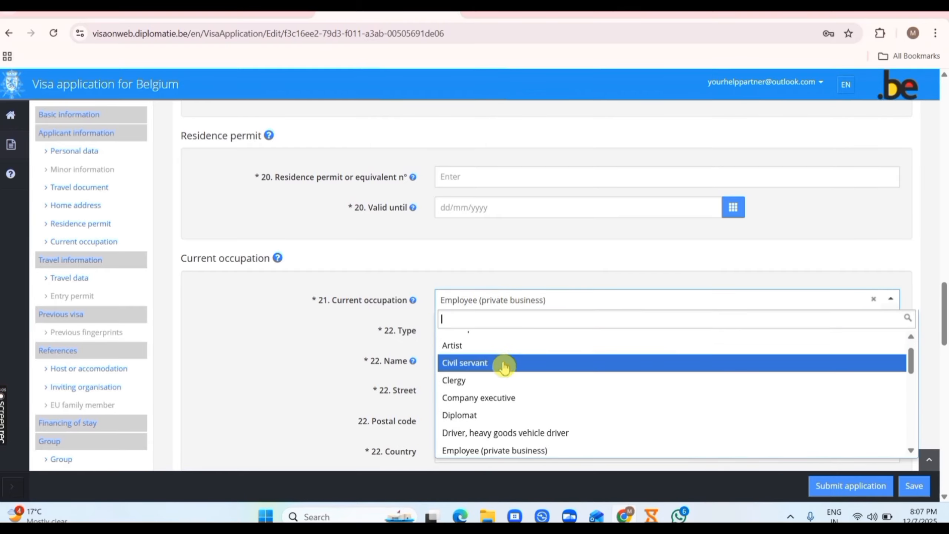
{"action": "scroll", "coordinate": [504, 367], "scroll_direction": "down", "scroll_amount": 4}
{"action": "scroll", "coordinate": [504, 370], "scroll_direction": "down", "scroll_amount": 3}
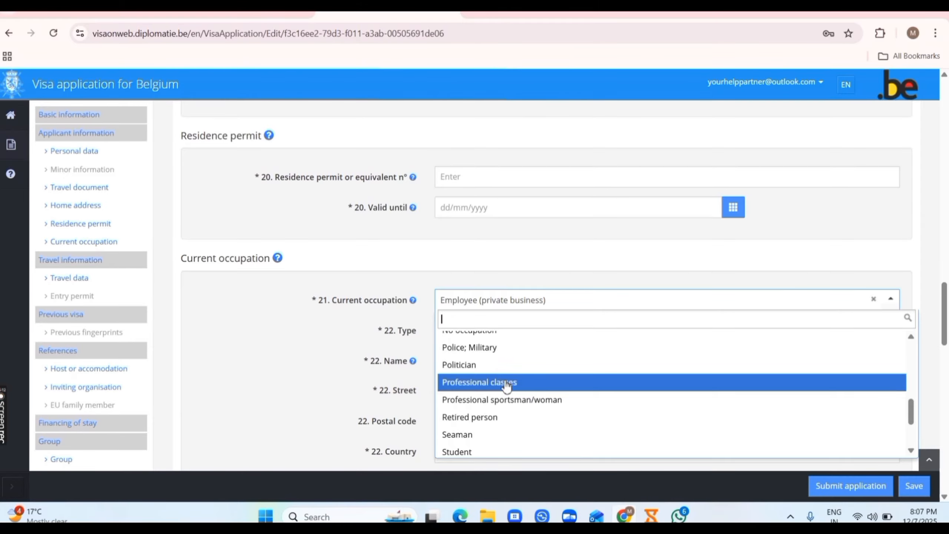
{"action": "type", "text": "H"}
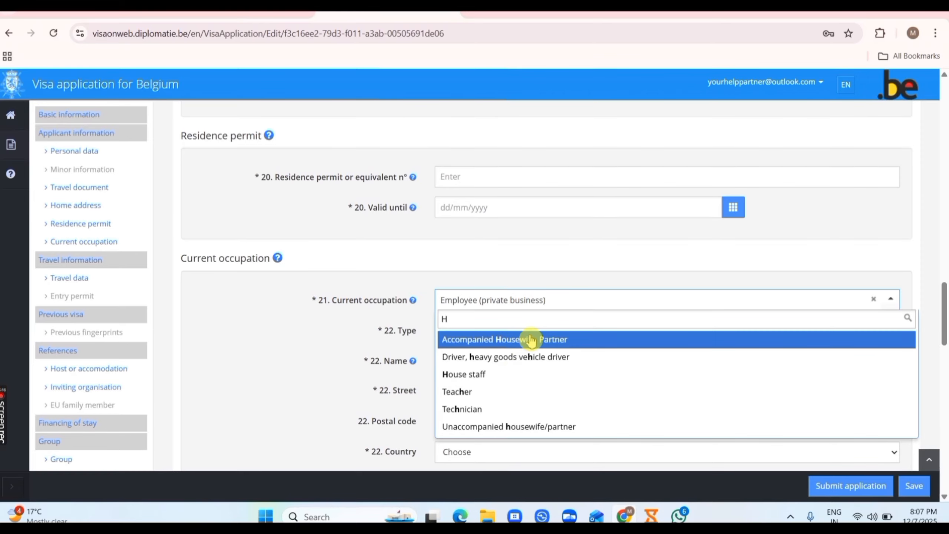
{"action": "left_click", "coordinate": [582, 346]}
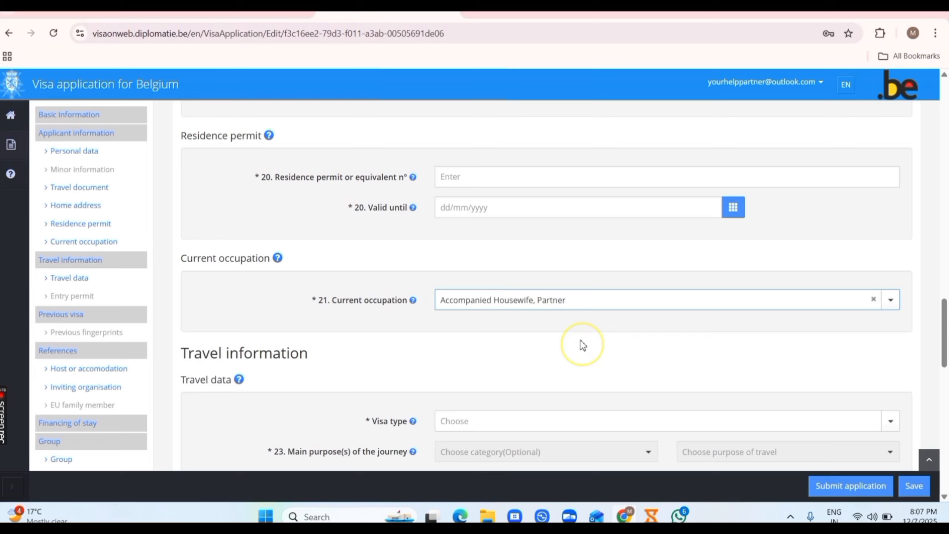
Step: Set the applicant's current occupation to No occupation
{"action": "left_click", "coordinate": [534, 309]}
{"action": "scroll", "coordinate": [526, 370], "scroll_direction": "down", "scroll_amount": 5}
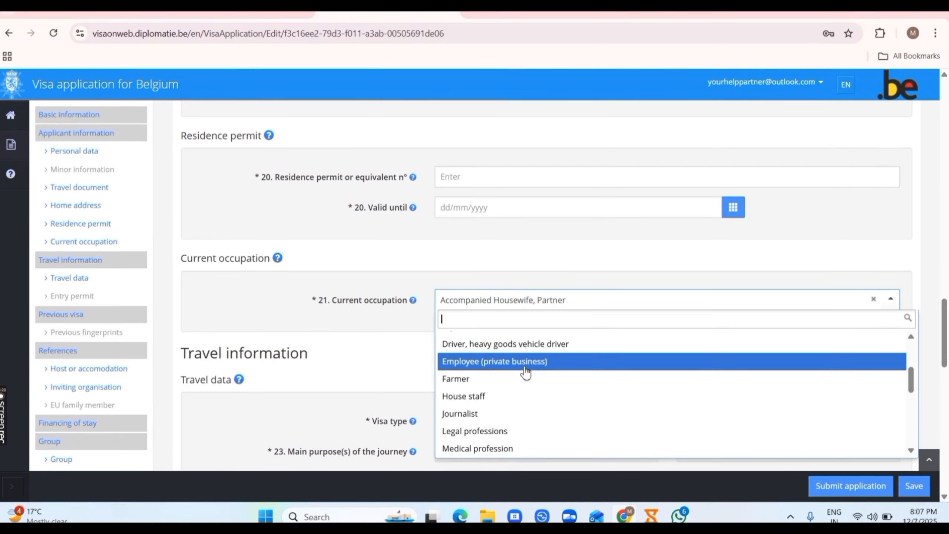
{"action": "scroll", "coordinate": [525, 371], "scroll_direction": "down", "scroll_amount": 4}
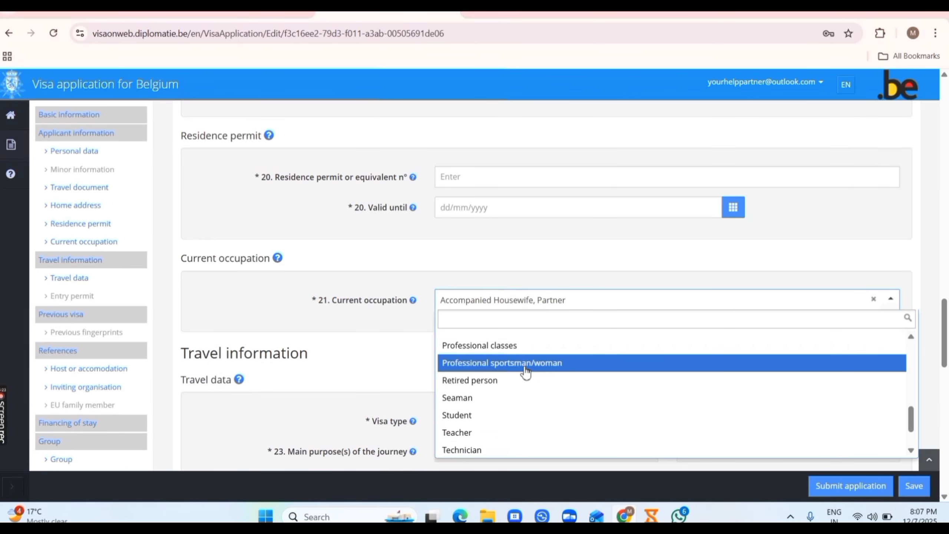
{"action": "left_click", "coordinate": [519, 407]}
{"action": "scroll", "coordinate": [519, 408], "scroll_direction": "up", "scroll_amount": 9}
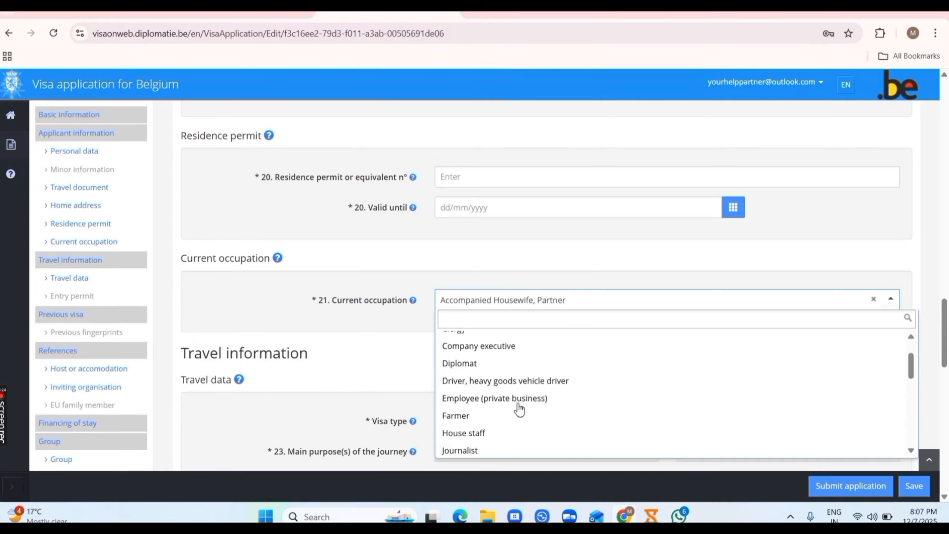
{"action": "scroll", "coordinate": [519, 408], "scroll_direction": "down", "scroll_amount": 6}
{"action": "scroll", "coordinate": [519, 409], "scroll_direction": "down", "scroll_amount": 3}
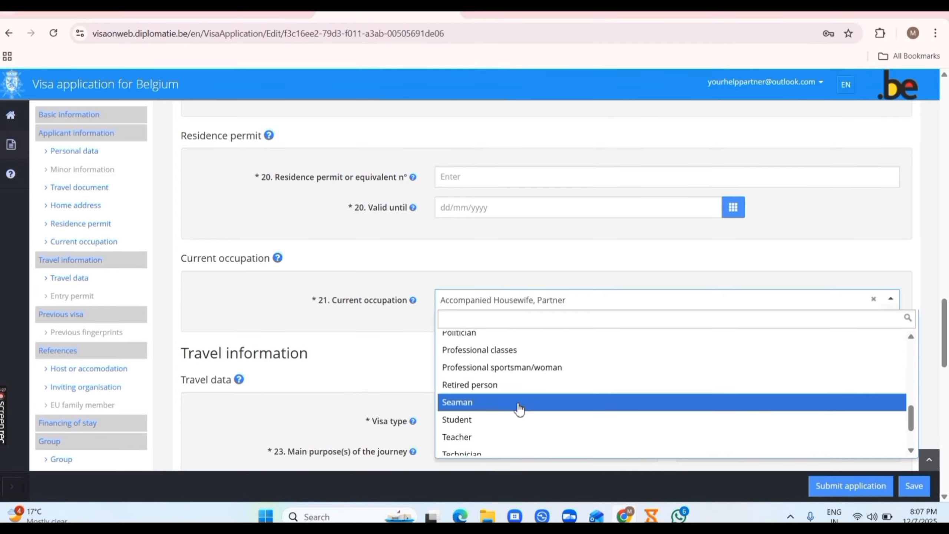
{"action": "scroll", "coordinate": [519, 409], "scroll_direction": "down", "scroll_amount": 4}
{"action": "scroll", "coordinate": [519, 408], "scroll_direction": "up", "scroll_amount": 7}
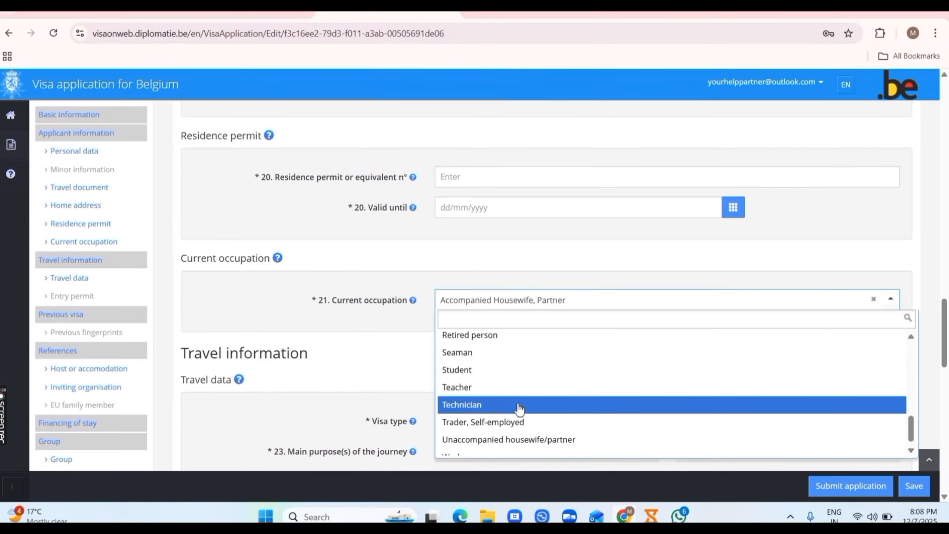
{"action": "scroll", "coordinate": [519, 408], "scroll_direction": "up", "scroll_amount": 3}
{"action": "left_click", "coordinate": [519, 408]}
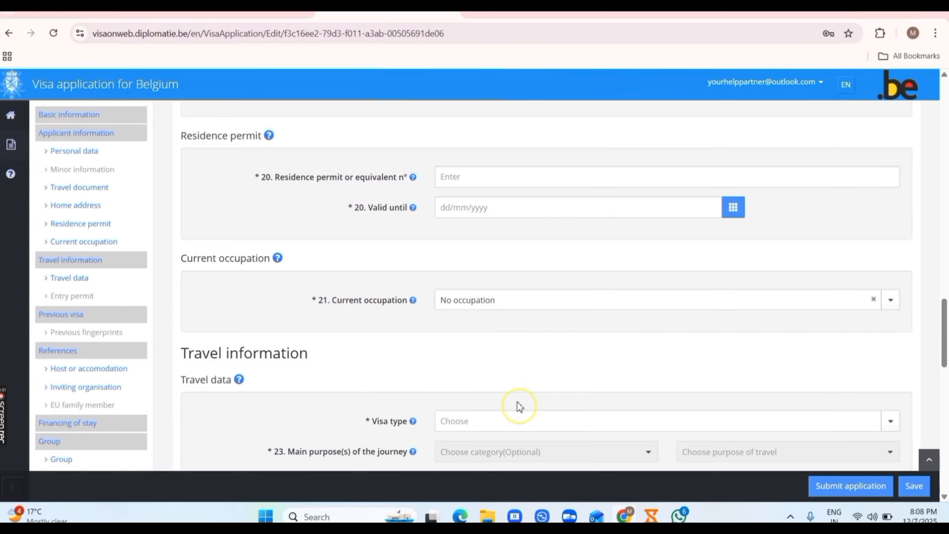
Step: Set the visa type in the travel data to C: Short Stay
{"action": "scroll", "coordinate": [468, 362], "scroll_direction": "down", "scroll_amount": 8}
{"action": "scroll", "coordinate": [468, 363], "scroll_direction": "down", "scroll_amount": 6}
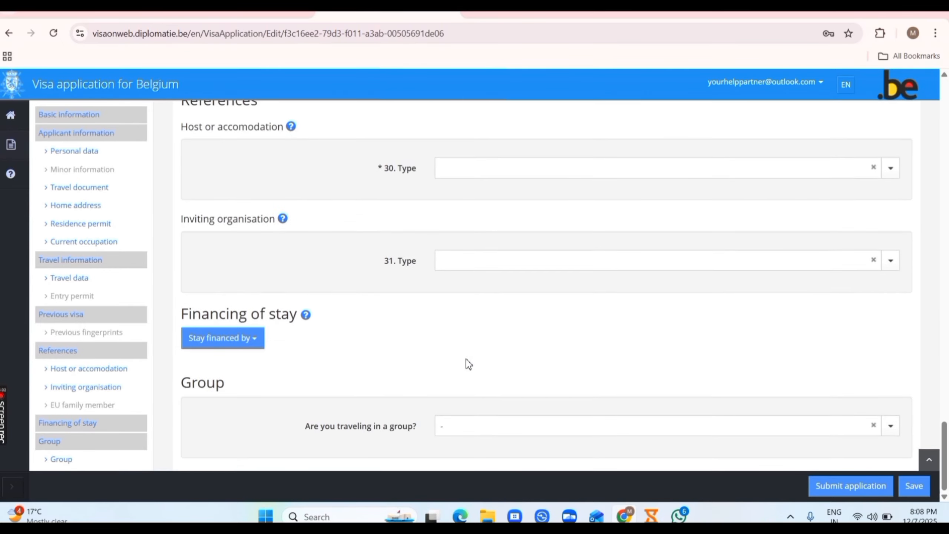
{"action": "scroll", "coordinate": [468, 362], "scroll_direction": "up", "scroll_amount": 15}
{"action": "scroll", "coordinate": [468, 362], "scroll_direction": "down", "scroll_amount": 5}
{"action": "scroll", "coordinate": [468, 362], "scroll_direction": "down", "scroll_amount": 5}
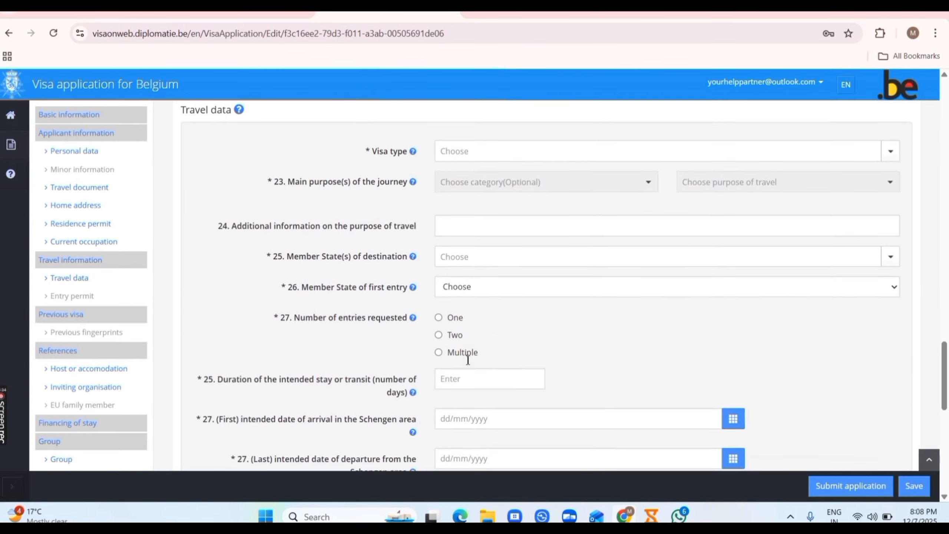
{"action": "scroll", "coordinate": [468, 363], "scroll_direction": "up", "scroll_amount": 6}
{"action": "left_click", "coordinate": [468, 362]}
{"action": "scroll", "coordinate": [468, 362], "scroll_direction": "down", "scroll_amount": 1}
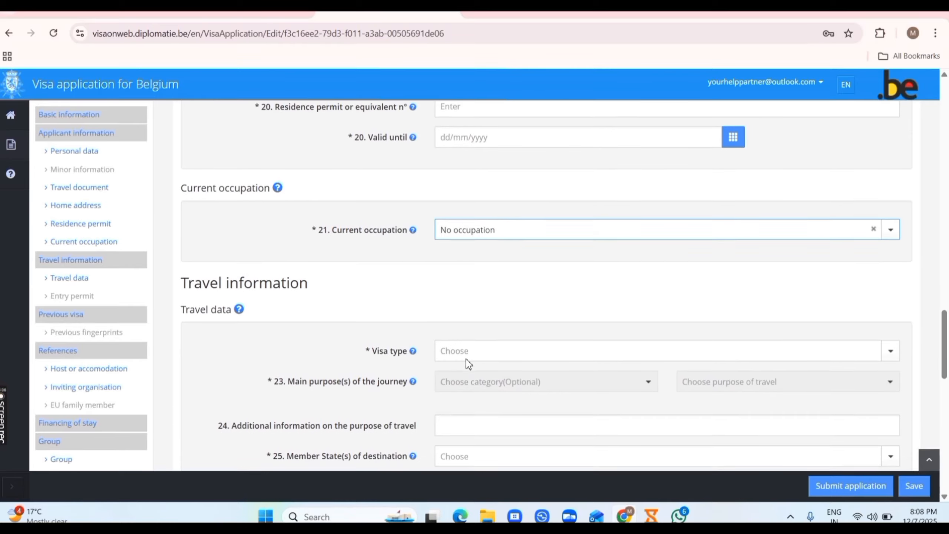
{"action": "left_click", "coordinate": [489, 343]}
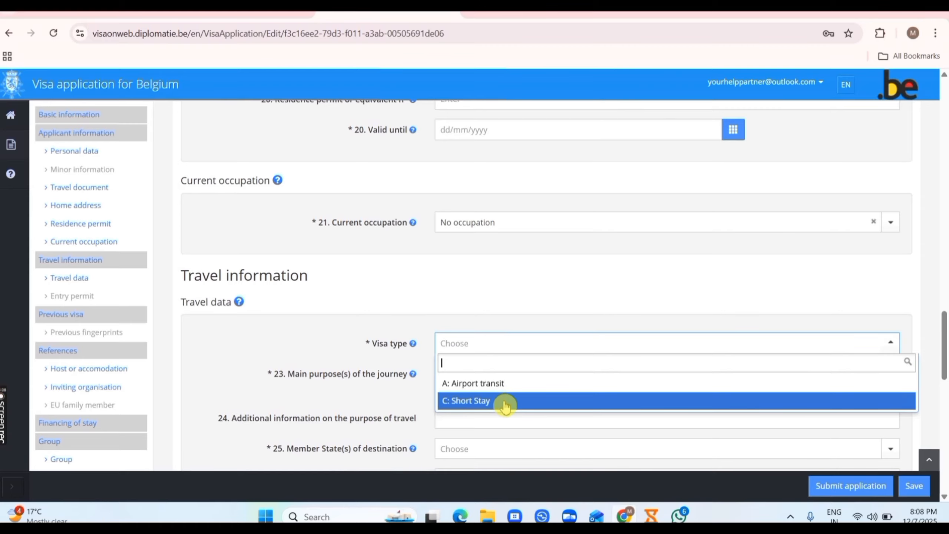
{"action": "left_click", "coordinate": [502, 400]}
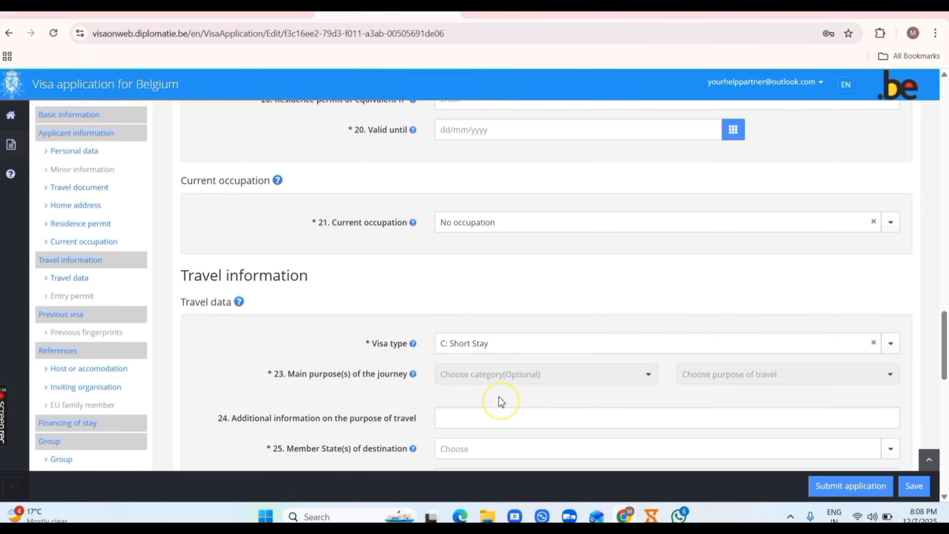
Step: Set the journey's main purpose to Leisure, Tourist travel, and enter TOURISM AND SIGHTSEEING as additional information on the purpose
{"action": "left_click", "coordinate": [532, 381]}
{"action": "left_click", "coordinate": [534, 414]}
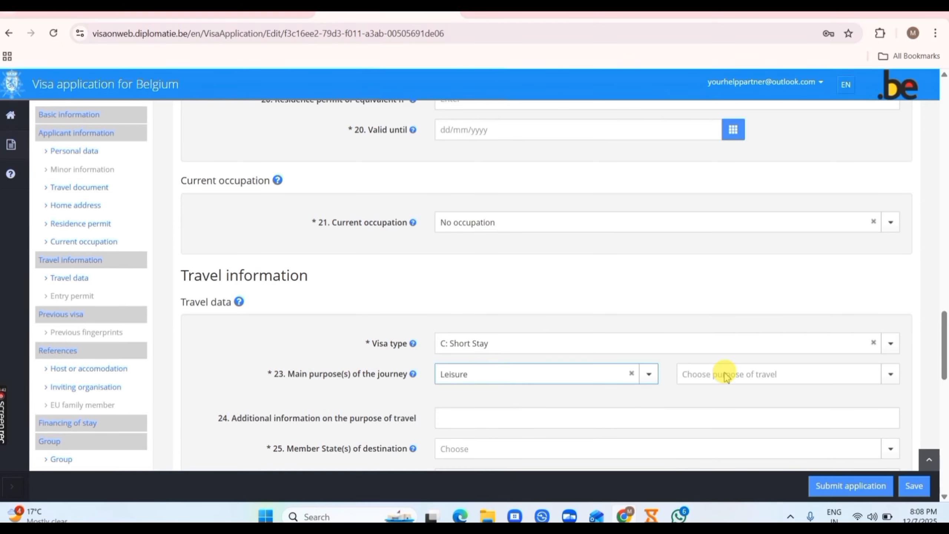
{"action": "left_click", "coordinate": [726, 373]}
{"action": "left_click", "coordinate": [716, 414]}
{"action": "scroll", "coordinate": [640, 410], "scroll_direction": "down", "scroll_amount": 3}
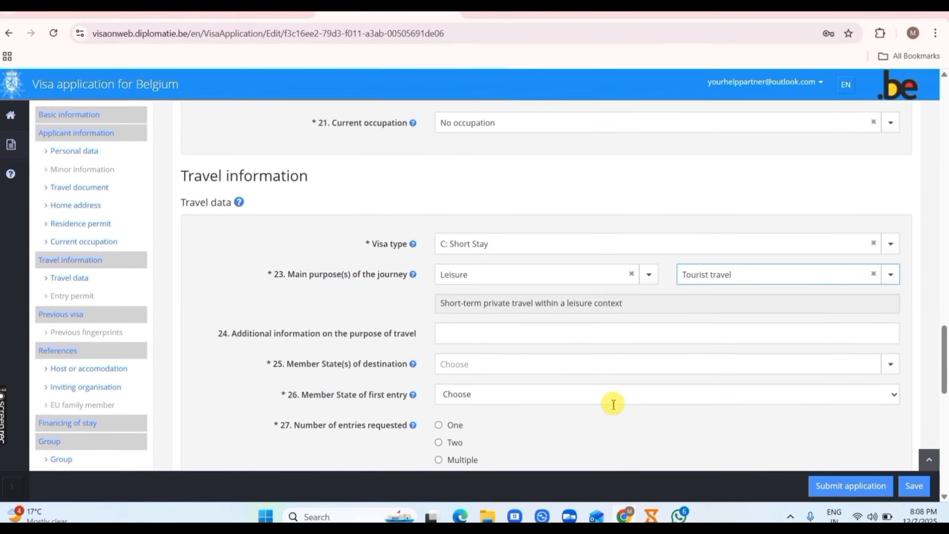
{"action": "left_click", "coordinate": [542, 314]}
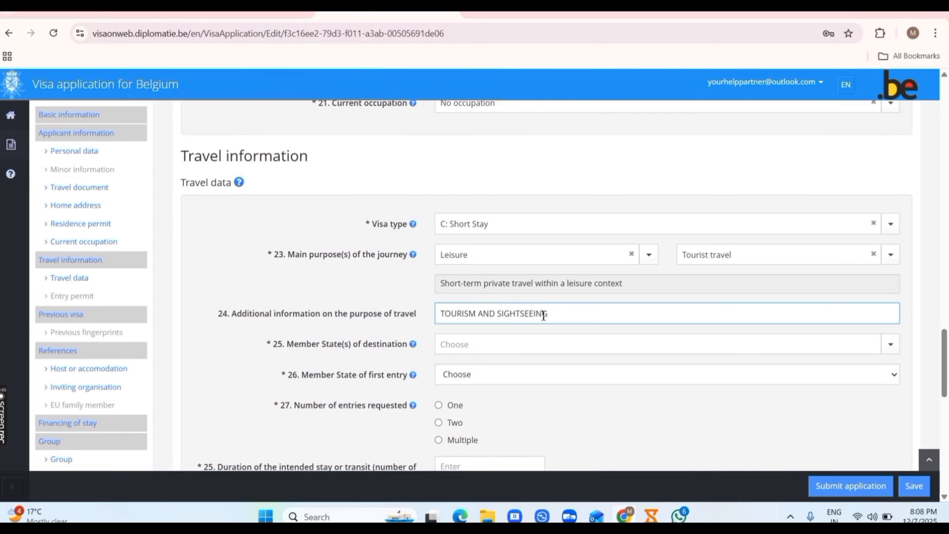
Step: Choose BELGIUM as both the Member State of destination and the Member State of first entry
{"action": "left_click", "coordinate": [521, 350]}
{"action": "left_click", "coordinate": [519, 385]}
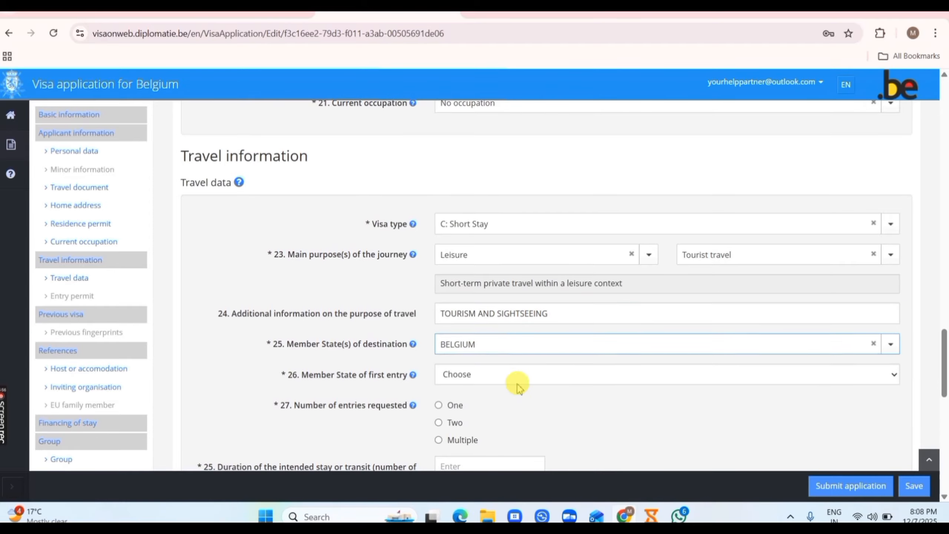
{"action": "left_click", "coordinate": [514, 379]}
{"action": "key", "text": "b"}
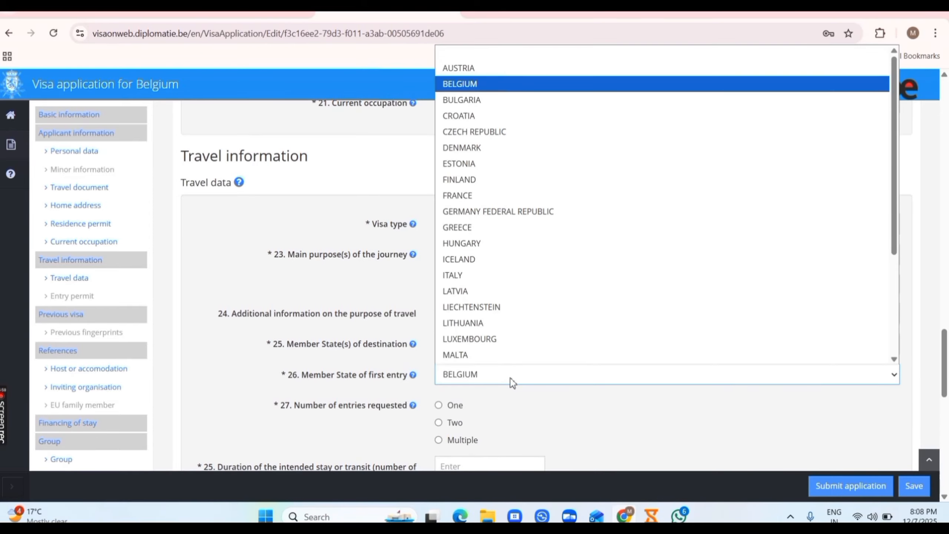
{"action": "key", "text": "Return"}
{"action": "scroll", "coordinate": [510, 370], "scroll_direction": "down", "scroll_amount": 2}
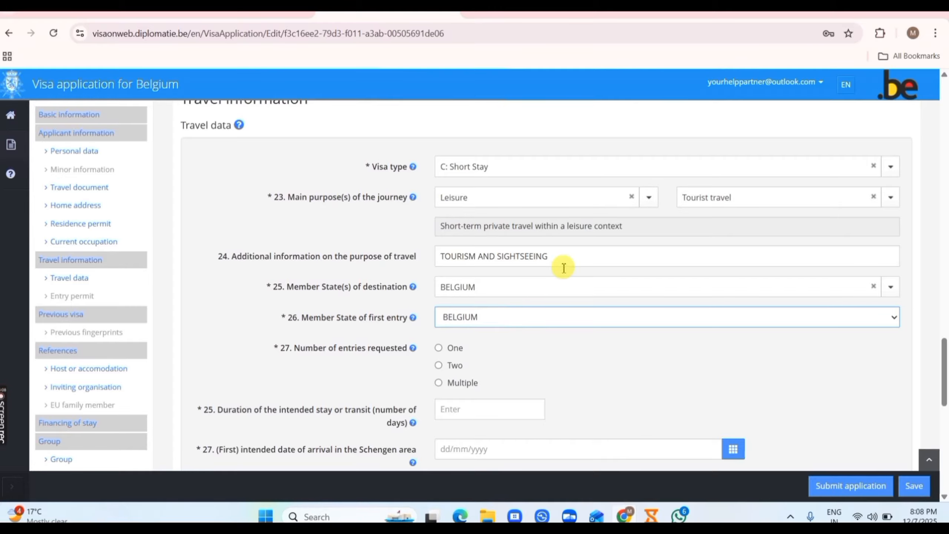
Step: Request multiple entries and set the duration of the intended stay to 5 days
{"action": "left_click", "coordinate": [519, 323]}
{"action": "left_click", "coordinate": [525, 377]}
{"action": "scroll", "coordinate": [482, 349], "scroll_direction": "down", "scroll_amount": 1}
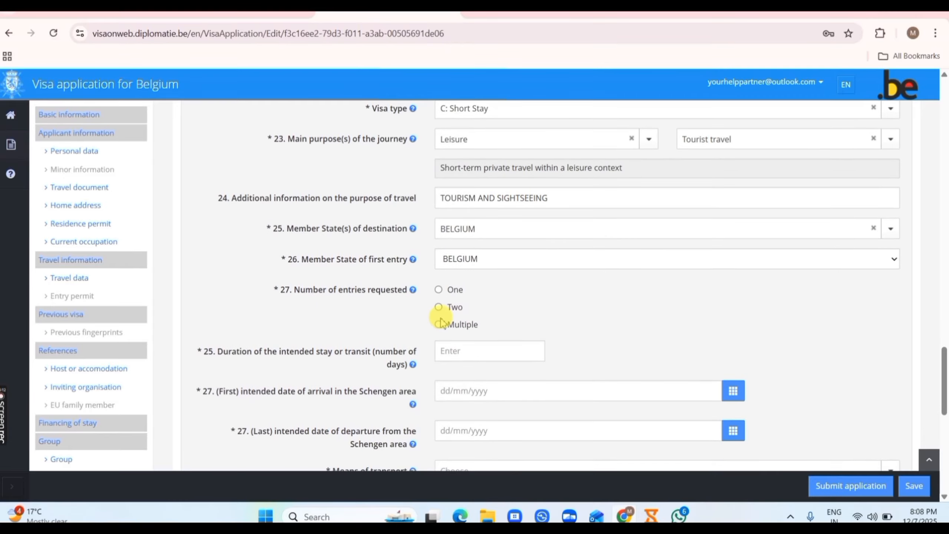
{"action": "left_click", "coordinate": [455, 350]}
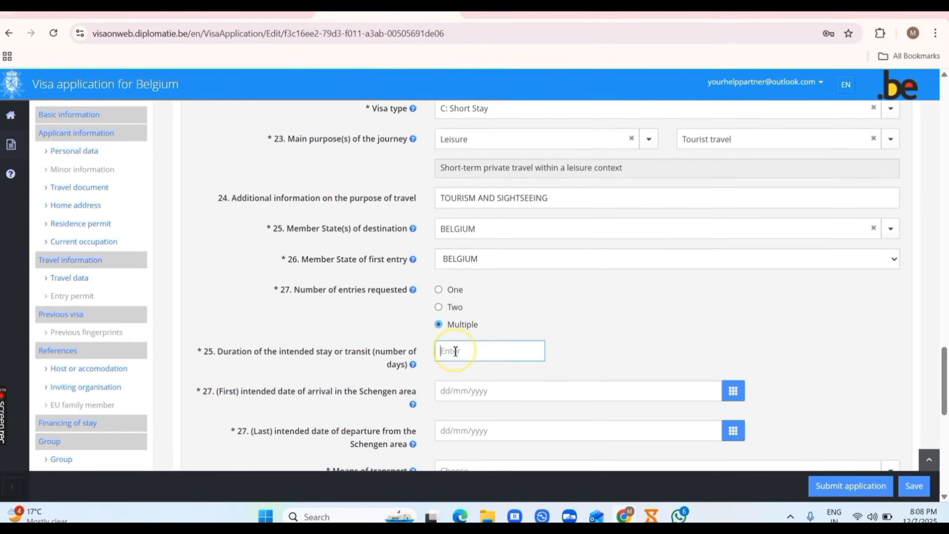
Step: Set the first intended date of arrival in the Schengen area to 03/02/2026
{"action": "left_click", "coordinate": [451, 402]}
{"action": "left_click", "coordinate": [549, 414]}
{"action": "scroll", "coordinate": [553, 422], "scroll_direction": "down", "scroll_amount": 1}
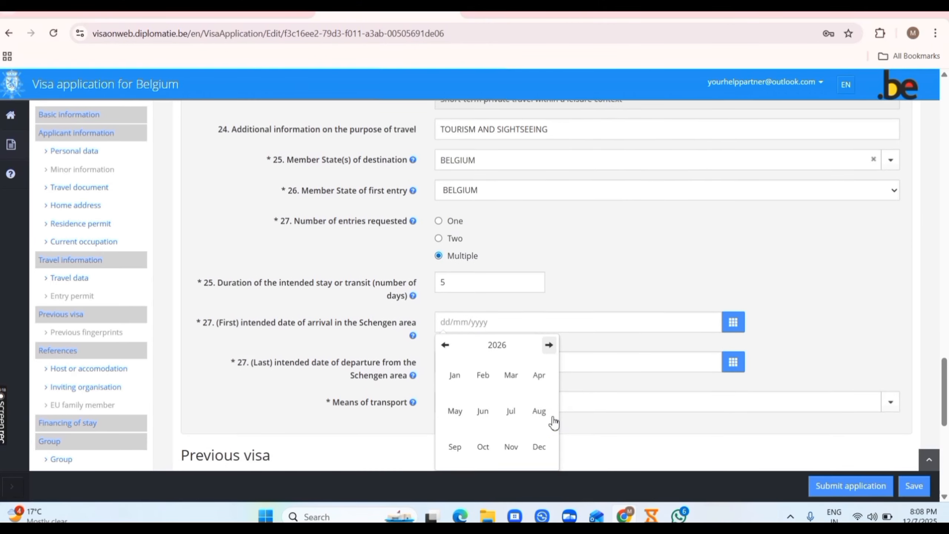
{"action": "left_click", "coordinate": [487, 380]}
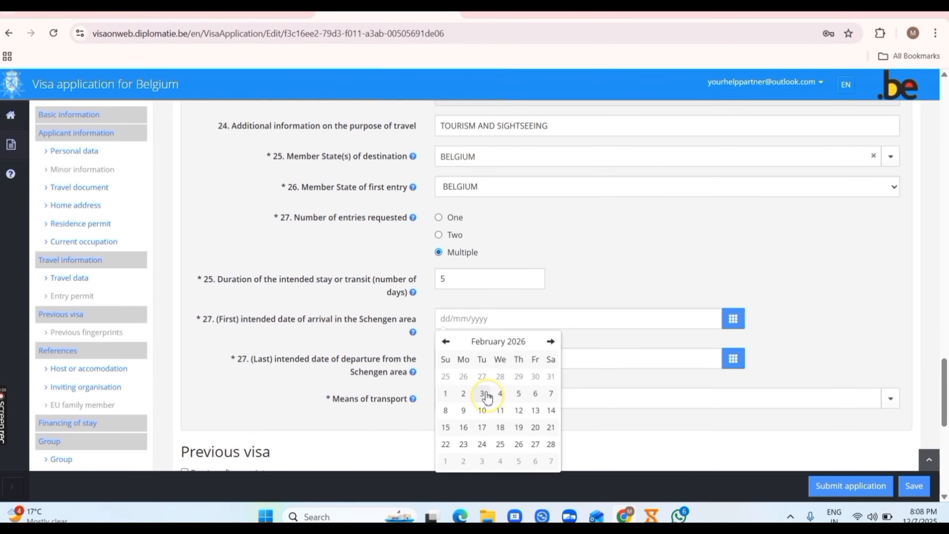
{"action": "left_click", "coordinate": [485, 391]}
Step: Set the last intended date of departure from the Schengen area to 06/02/2026
{"action": "left_click", "coordinate": [474, 359]}
{"action": "left_click", "coordinate": [549, 382]}
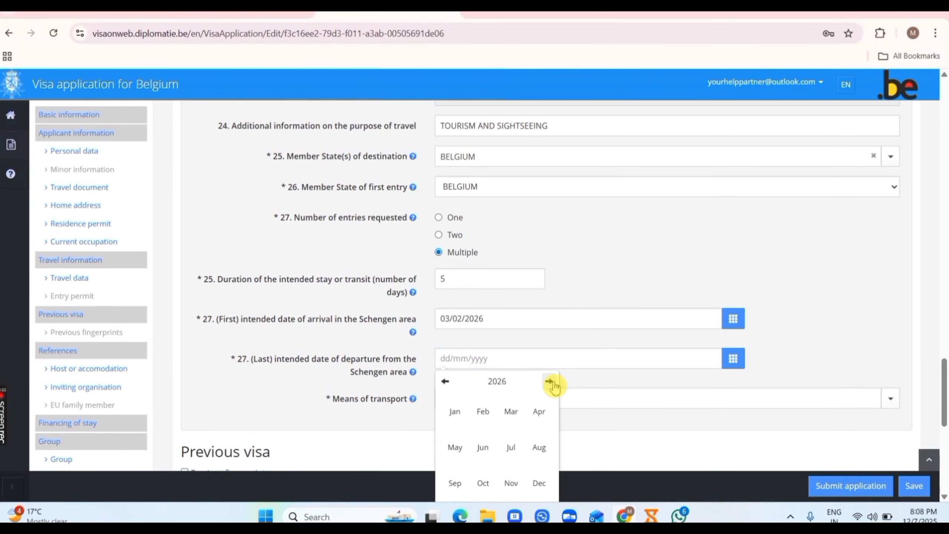
{"action": "left_click", "coordinate": [482, 411]}
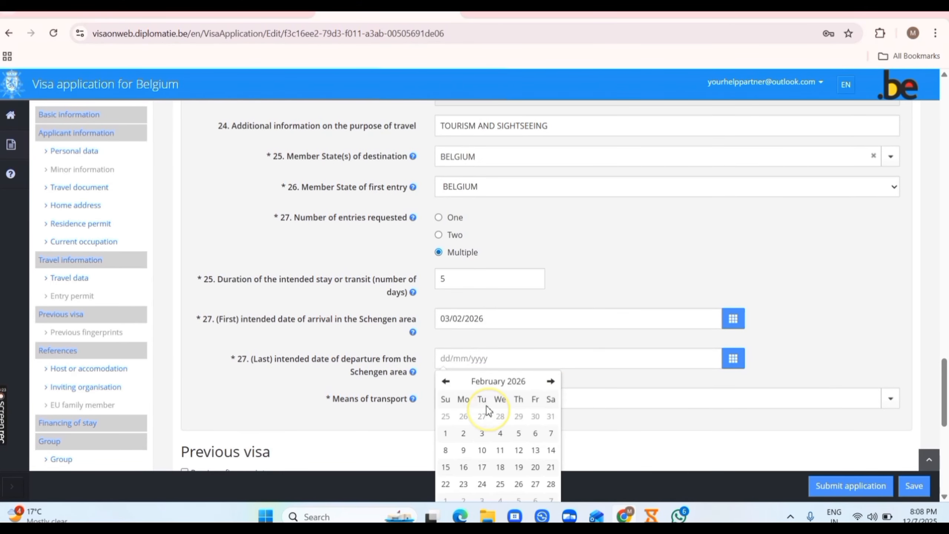
{"action": "left_click", "coordinate": [531, 441]}
Step: Choose Airplane as the means of transport in the travel data
{"action": "scroll", "coordinate": [475, 392], "scroll_direction": "down", "scroll_amount": 1}
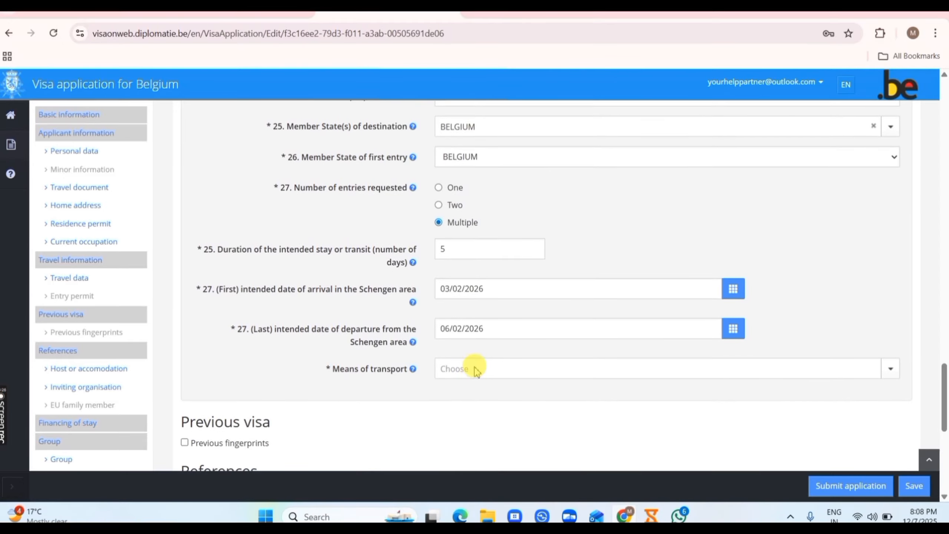
{"action": "left_click", "coordinate": [477, 370]}
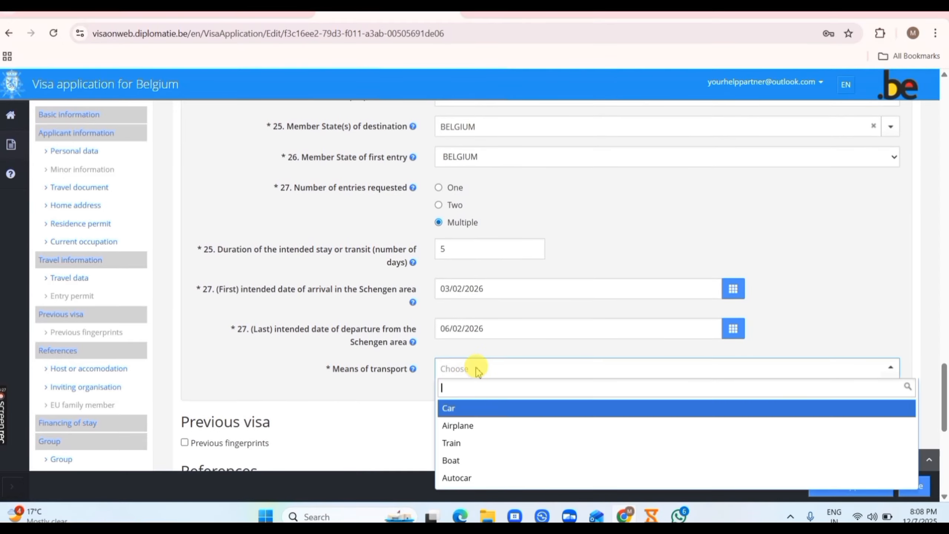
{"action": "left_click", "coordinate": [492, 426]}
Step: Set the host or accommodation type in the references to Hotel or temporary accomodation
{"action": "scroll", "coordinate": [492, 427], "scroll_direction": "down", "scroll_amount": 5}
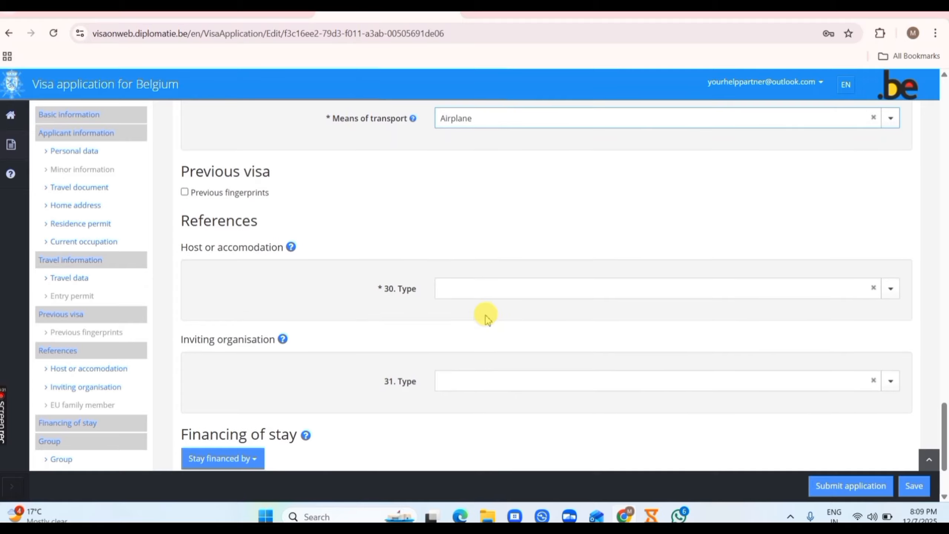
{"action": "left_click", "coordinate": [492, 289]}
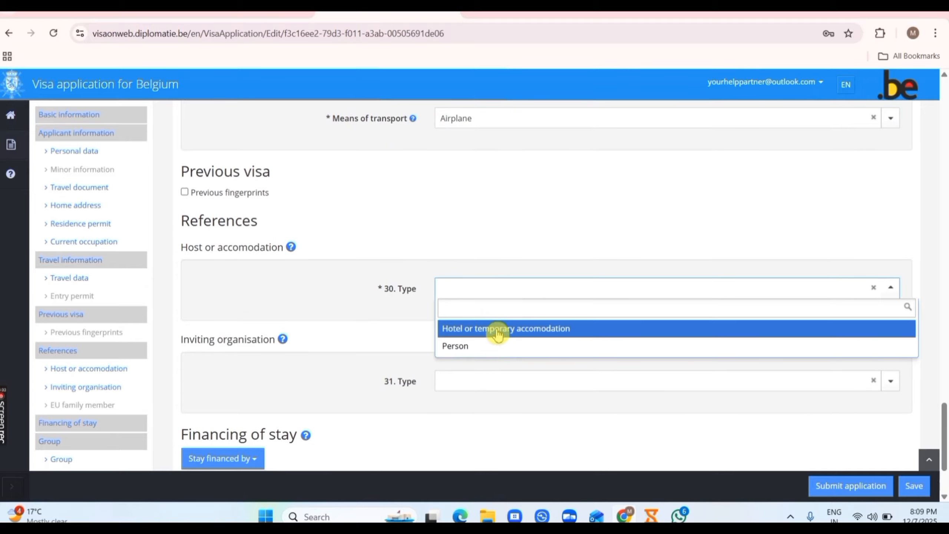
{"action": "left_click", "coordinate": [497, 328]}
{"action": "scroll", "coordinate": [496, 328], "scroll_direction": "down", "scroll_amount": 3}
{"action": "left_click", "coordinate": [507, 229]}
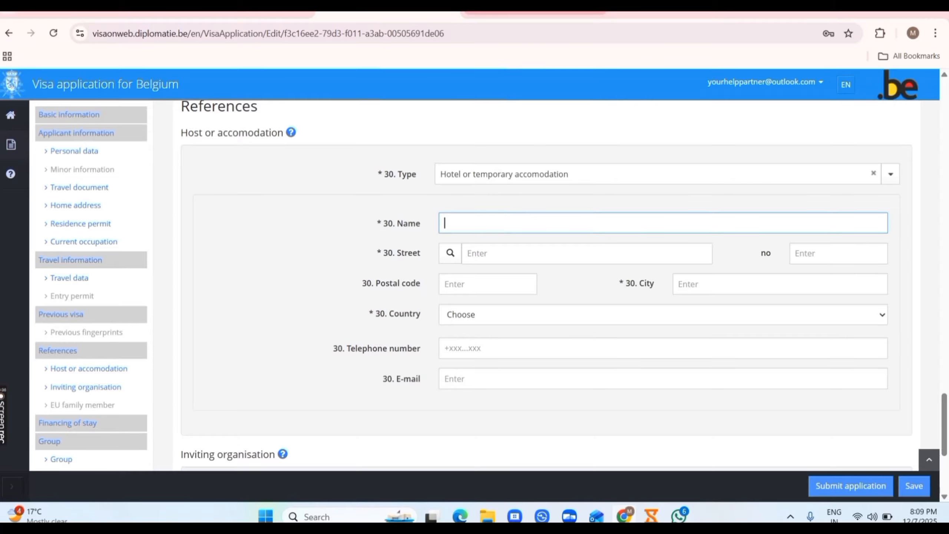
Step: Search Google for BELGIUM HOTEL in a new browser tab and open Booking.com's Hotels in Belgium result
{"action": "key", "text": "ctrl+t"}
{"action": "left_click", "coordinate": [392, 248]}
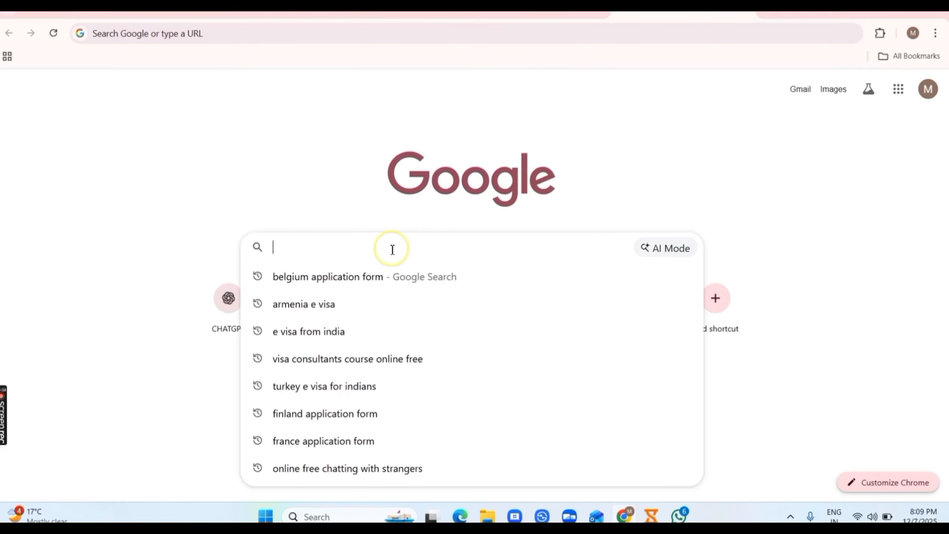
{"action": "type", "text": "BELGIUM"}
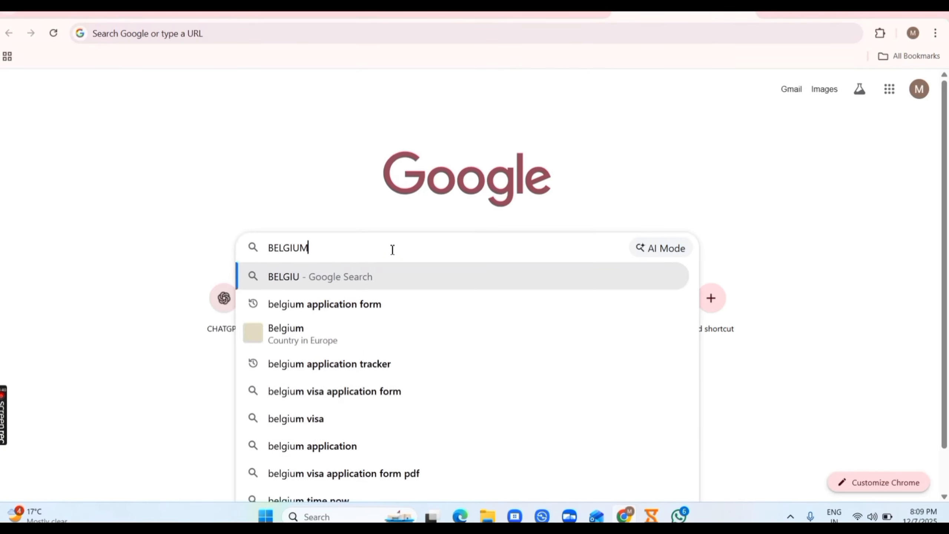
{"action": "type", "text": " HOTEL"}
{"action": "key", "text": "Return"}
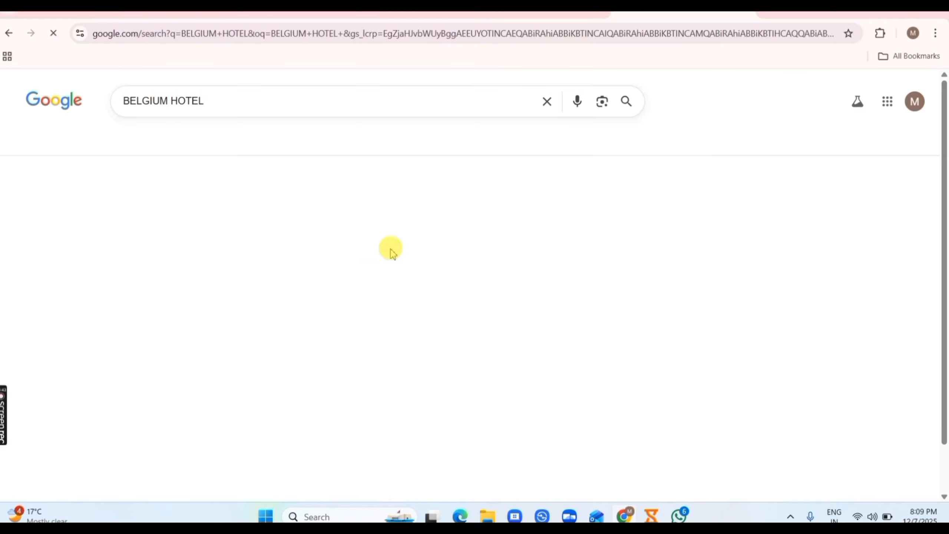
{"action": "scroll", "coordinate": [191, 355], "scroll_direction": "down", "scroll_amount": 2}
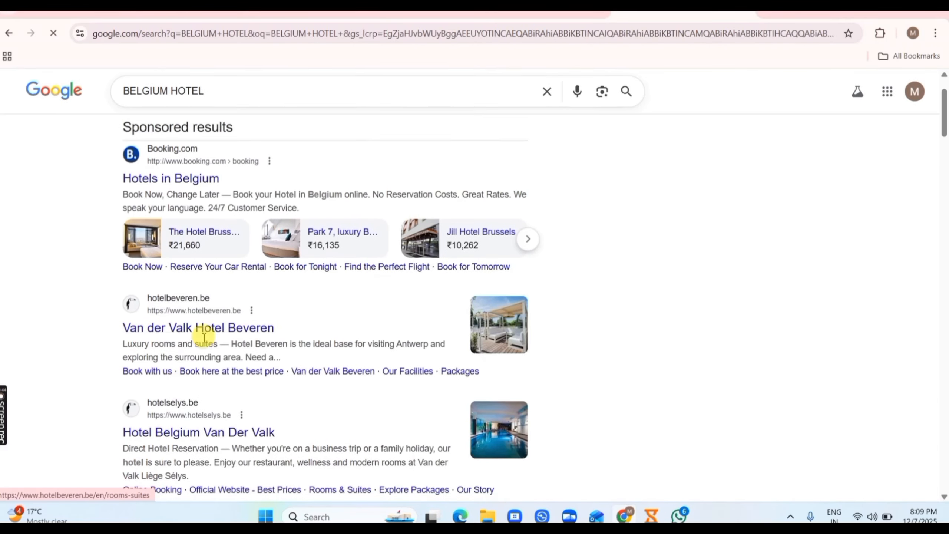
{"action": "scroll", "coordinate": [216, 144], "scroll_direction": "up", "scroll_amount": 1}
{"action": "left_click", "coordinate": [174, 219]}
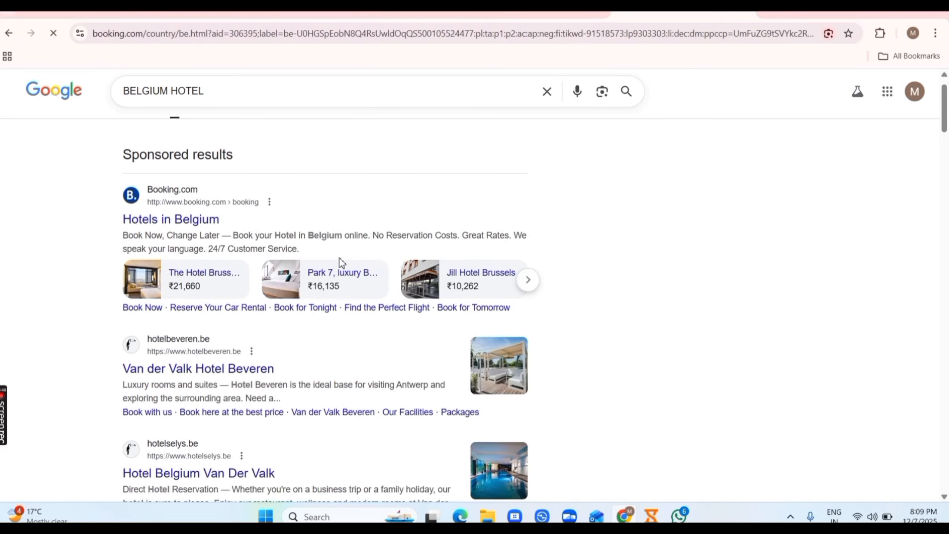
Step: Search Booking.com for Belgium stays with flexible dates, for a weekend in March 2026
{"action": "scroll", "coordinate": [504, 360], "scroll_direction": "down", "scroll_amount": 8}
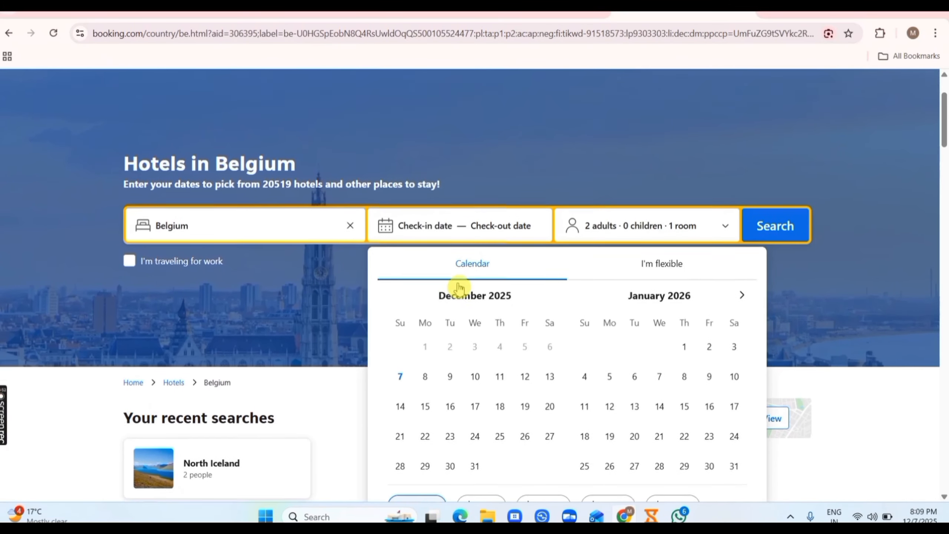
{"action": "left_click", "coordinate": [742, 241]}
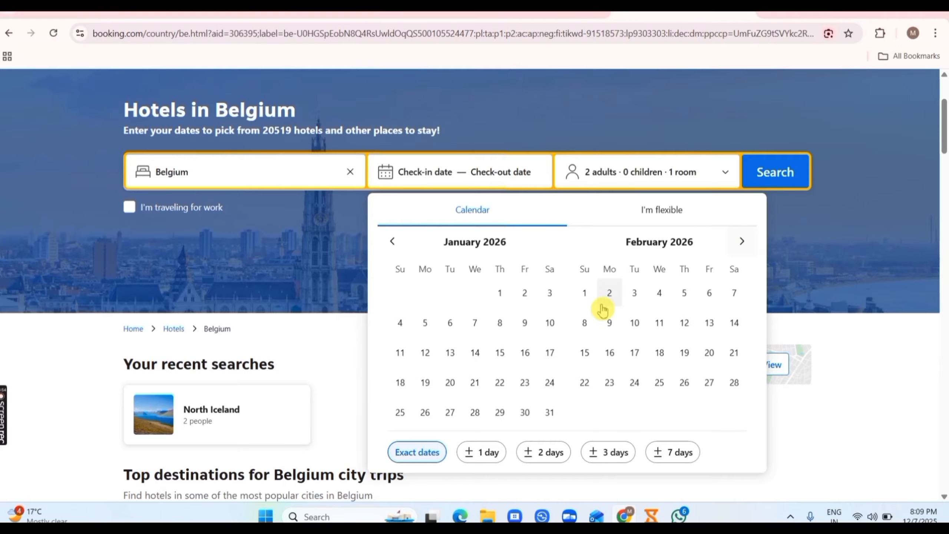
{"action": "left_click", "coordinate": [661, 218]}
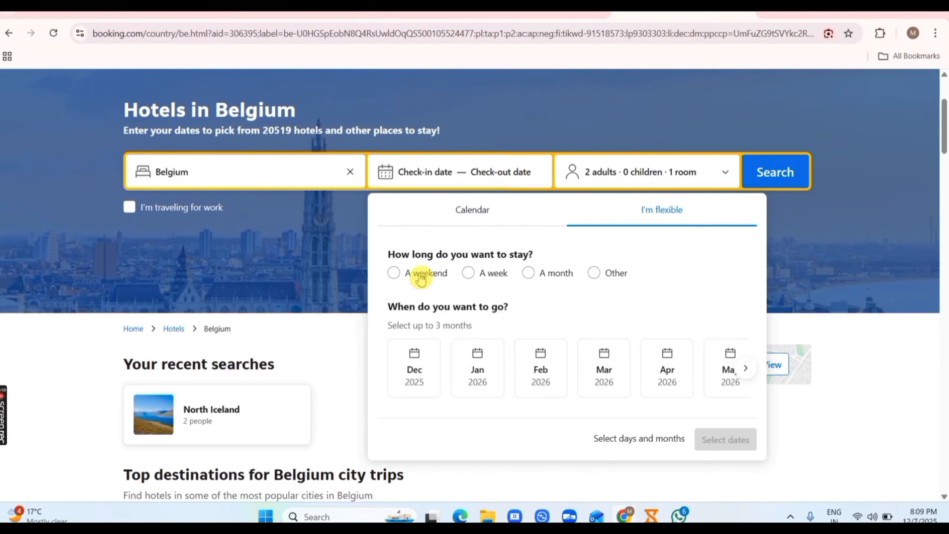
{"action": "left_click", "coordinate": [393, 276]}
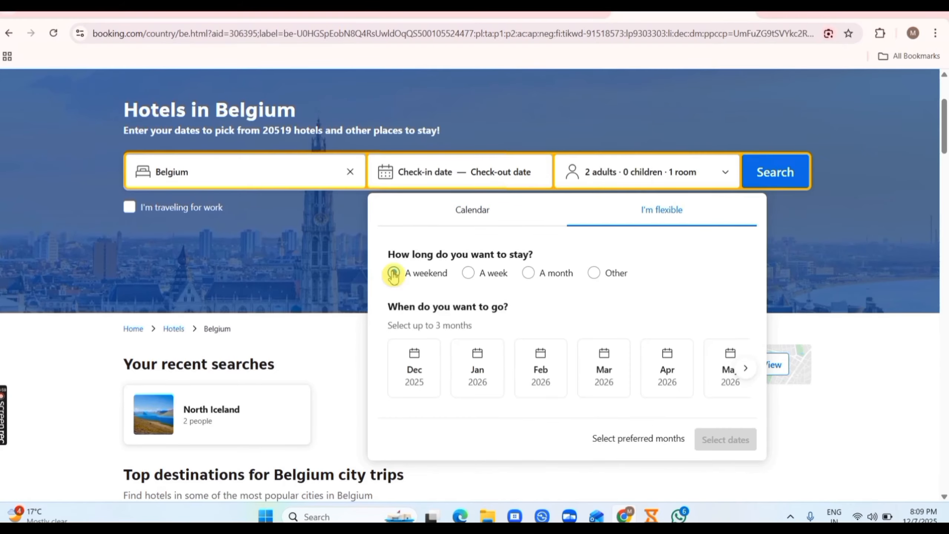
{"action": "left_click", "coordinate": [601, 378]}
{"action": "left_click", "coordinate": [724, 439]}
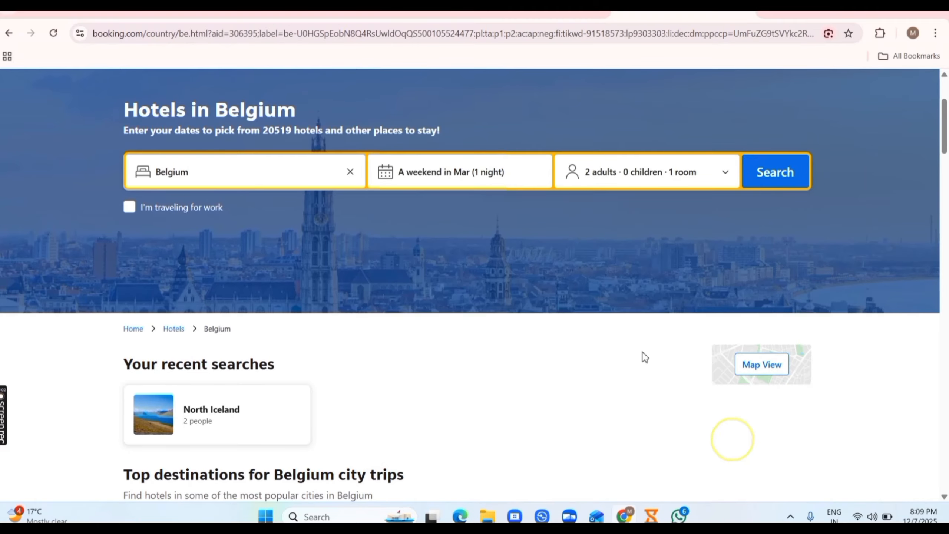
{"action": "scroll", "coordinate": [594, 303], "scroll_direction": "down", "scroll_amount": 1}
{"action": "left_click", "coordinate": [775, 122]}
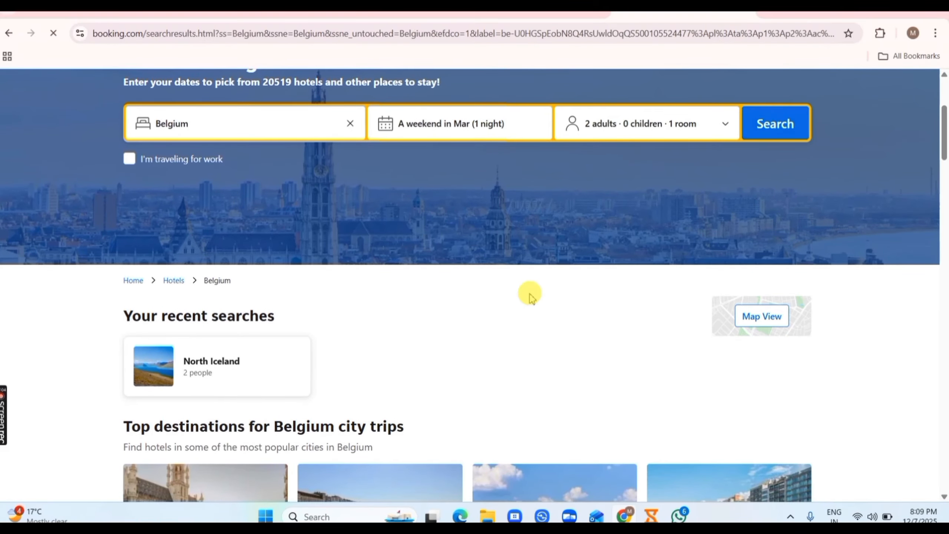
Step: Open the listing of Spacious Home, Durbuy from the Belgium search results
{"action": "scroll", "coordinate": [439, 286], "scroll_direction": "down", "scroll_amount": 5}
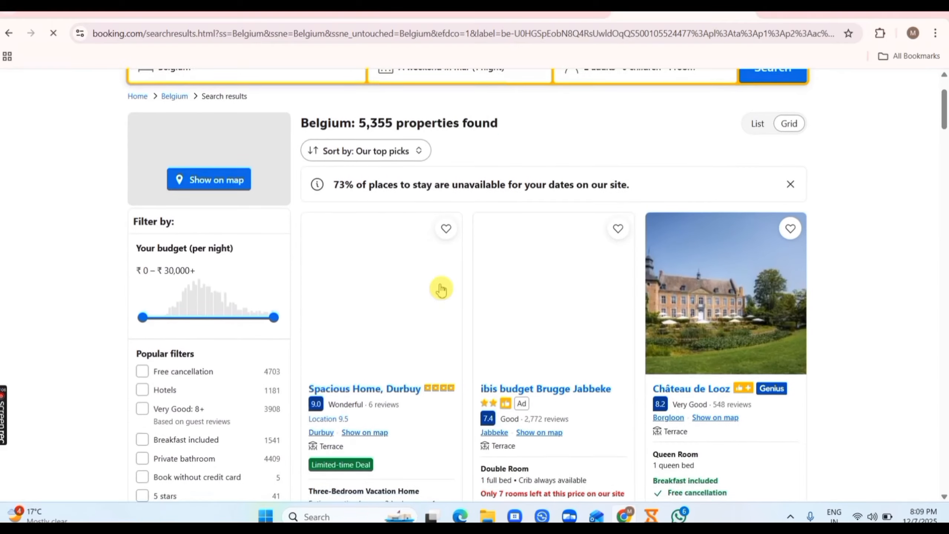
{"action": "left_click", "coordinate": [364, 307]}
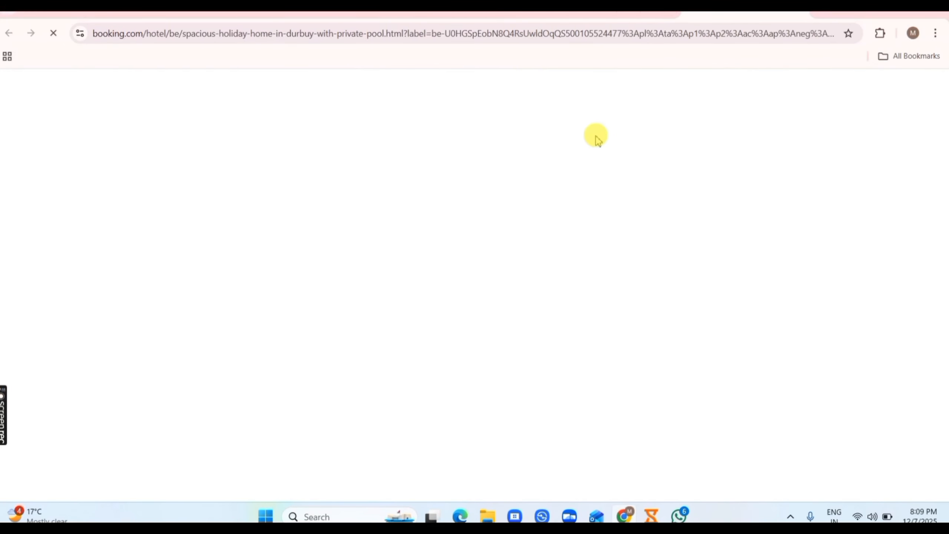
{"action": "scroll", "coordinate": [398, 160], "scroll_direction": "down", "scroll_amount": 2}
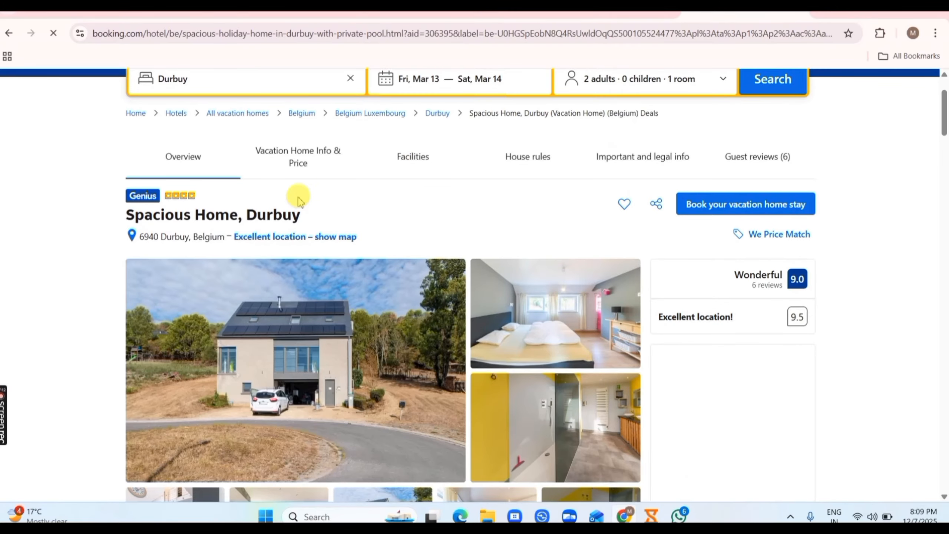
Step: Copy the title Spacious Home, Durbuy from the listing into the accommodation's name in the visa application
{"action": "left_click_drag", "start_coordinate": [304, 214], "coordinate": [129, 210]}
{"action": "key", "text": "ctrl+c"}
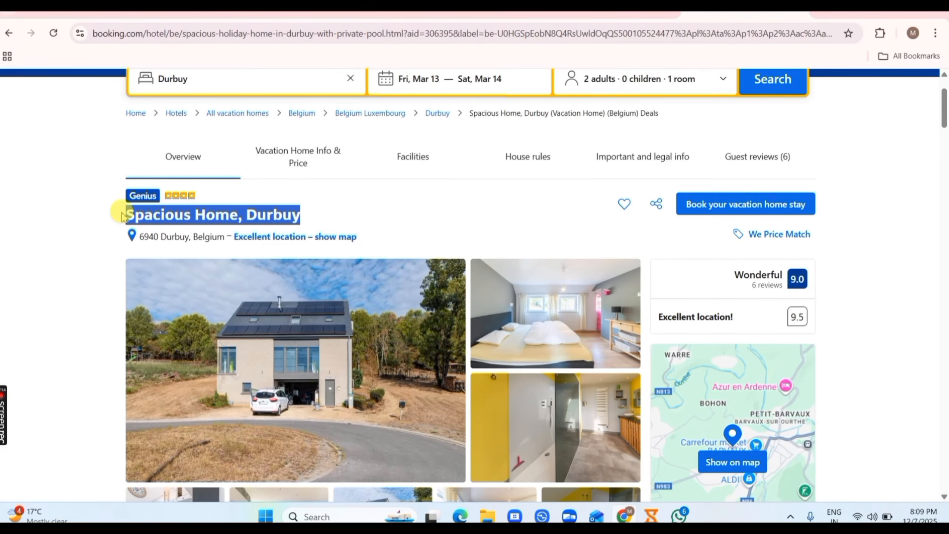
{"action": "left_click", "coordinate": [348, 13]}
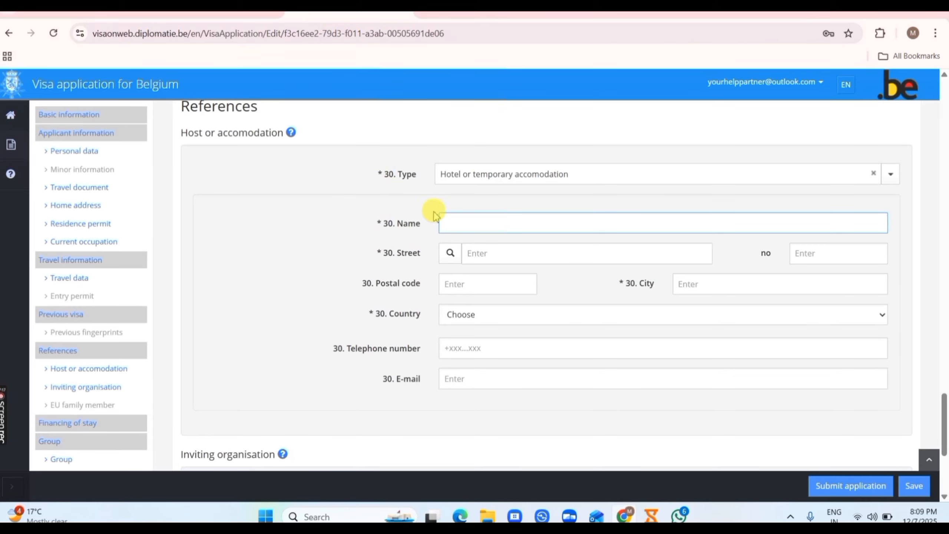
{"action": "key", "text": "ctrl+v"}
Step: Copy the address from the Booking.com listing into the accommodation's street in the visa form and trim it to 6940 Durbuy
{"action": "left_click", "coordinate": [743, 14]}
{"action": "left_click_drag", "start_coordinate": [226, 227], "coordinate": [141, 228]}
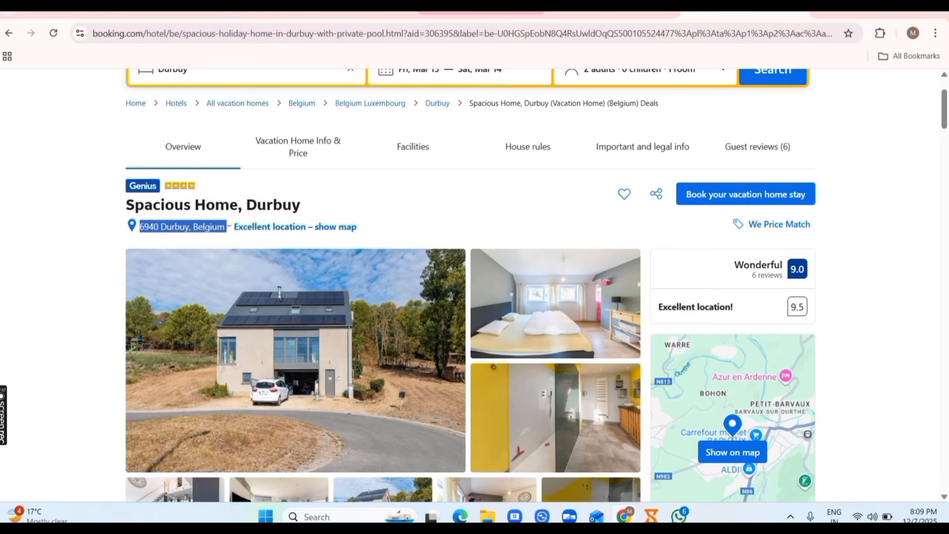
{"action": "left_click", "coordinate": [350, 14]}
{"action": "left_click", "coordinate": [514, 254]}
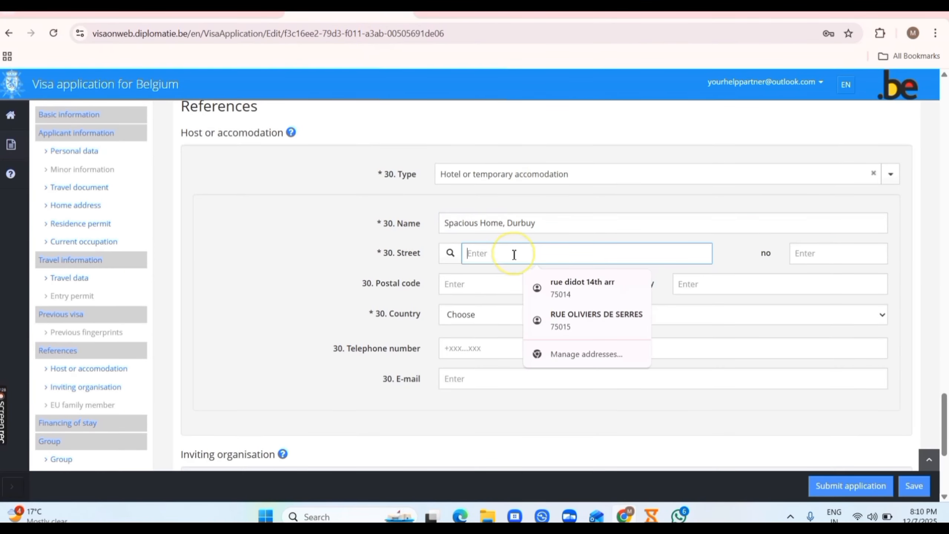
{"action": "key", "text": "ctrl+v"}
{"action": "key", "text": "Left"}
{"action": "key", "text": "Left"}
{"action": "key", "text": "Left"}
{"action": "key", "text": "Left"}
{"action": "key", "text": "Left"}
{"action": "key", "text": "Left"}
{"action": "key", "text": "Left"}
{"action": "key", "text": "Left"}
{"action": "key", "text": "Left"}
{"action": "key", "text": "Left"}
{"action": "key", "text": "Left"}
{"action": "key", "text": "Left"}
{"action": "key", "text": "Left"}
{"action": "key", "text": "Left"}
{"action": "key", "text": "Left"}
{"action": "key", "text": "Left"}
{"action": "key", "text": "Left"}
{"action": "key", "text": "Left"}
{"action": "key", "text": "Left"}
{"action": "key", "text": "Left"}
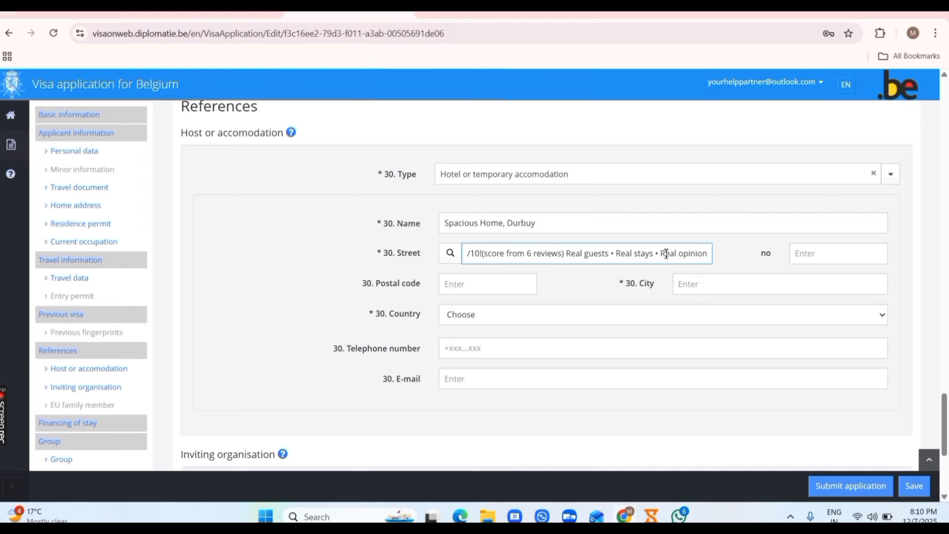
{"action": "key", "text": "Left"}
{"action": "key", "text": "Left"}
{"action": "key", "text": "Left"}
{"action": "key", "text": "Left"}
{"action": "key", "text": "Left"}
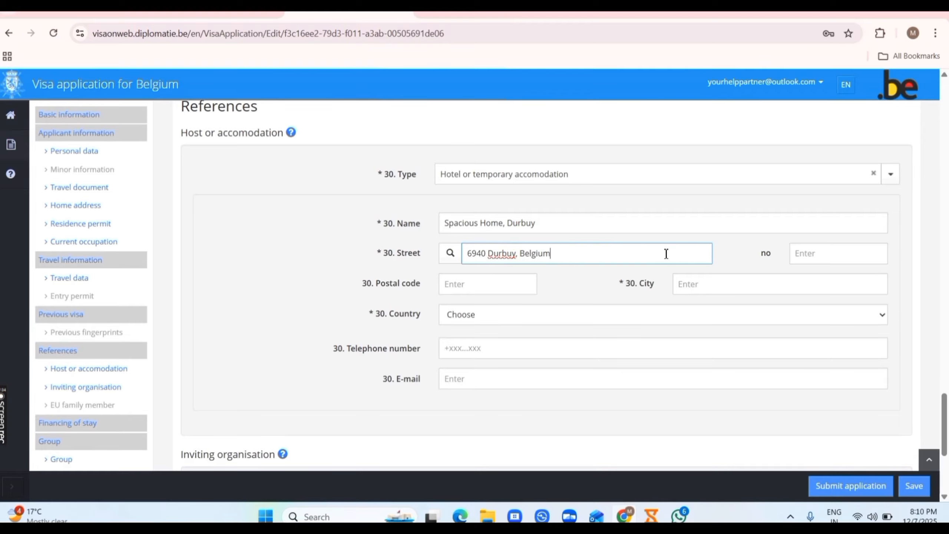
{"action": "double_click", "coordinate": [538, 247]}
{"action": "key", "text": "BackSpace"}
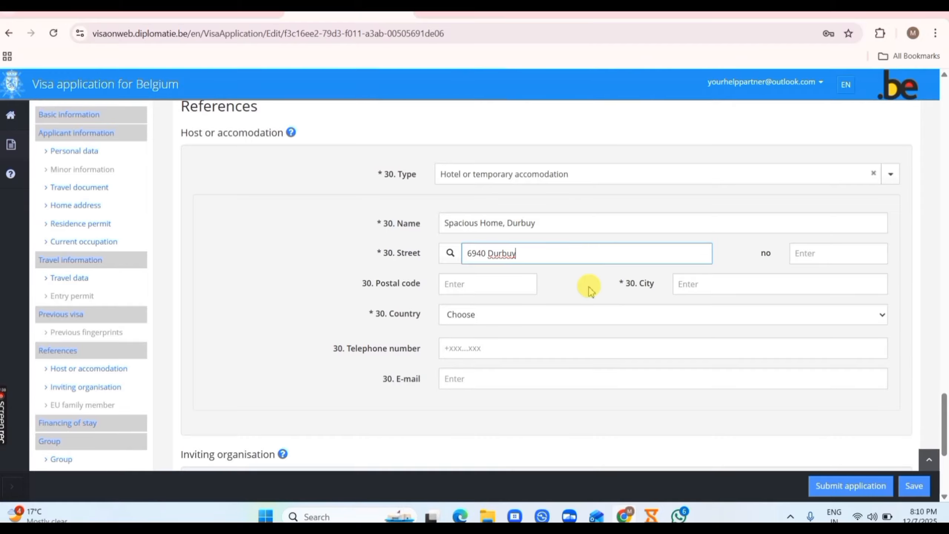
Step: Leave the accommodation's postal code blank and enter BELGIUM as its city
{"action": "left_click", "coordinate": [505, 288]}
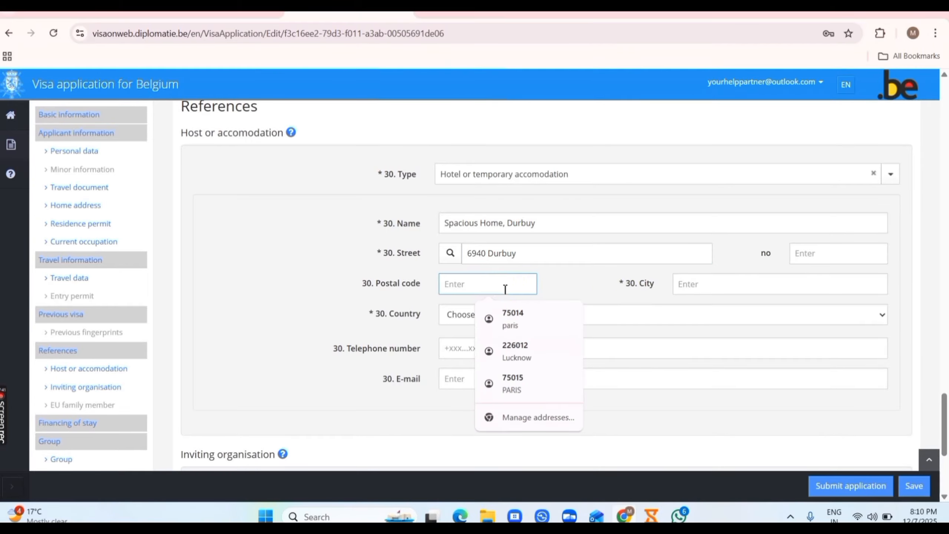
{"action": "left_click", "coordinate": [705, 286]}
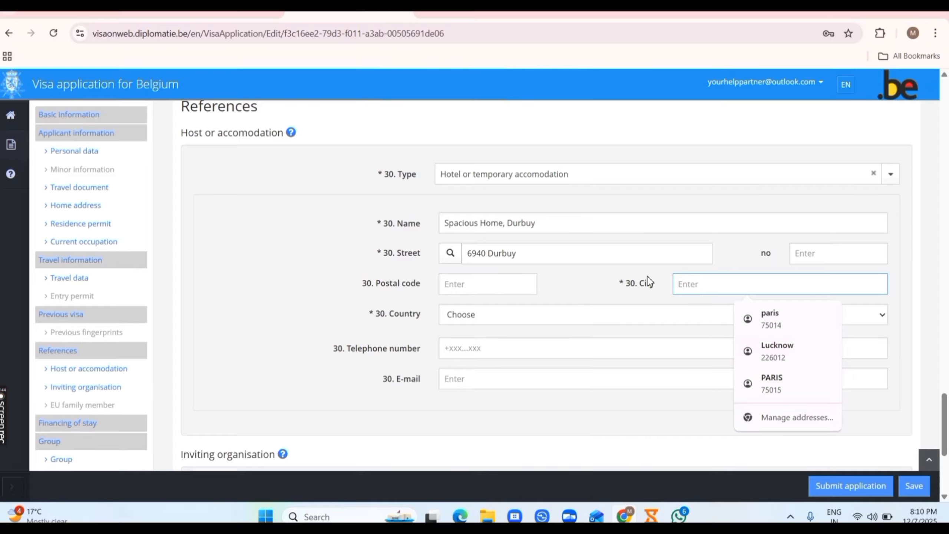
{"action": "type", "text": "BELGIUM"}
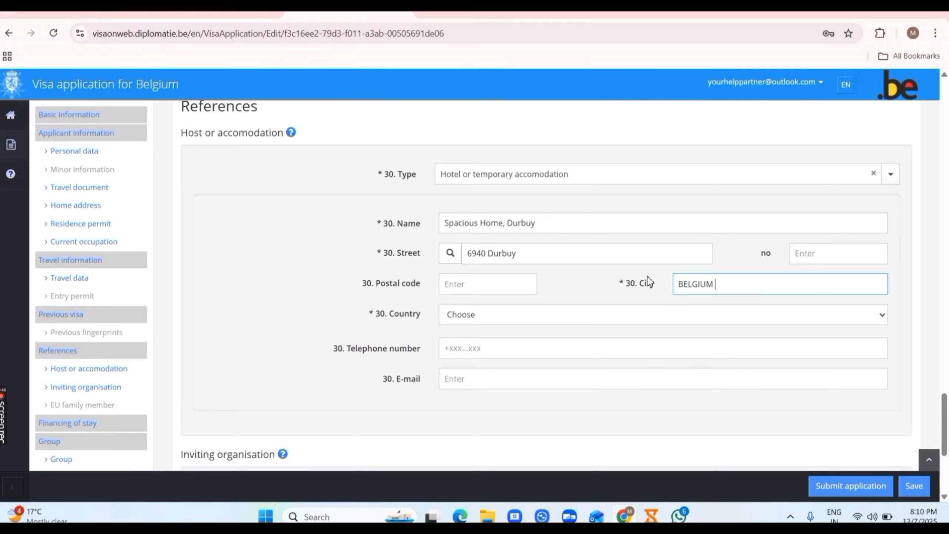
Step: Set the accommodation's country to BELGIUM and fill in its remaining contact details from the first saved address suggestion
{"action": "left_click", "coordinate": [555, 322]}
{"action": "key", "text": "b"}
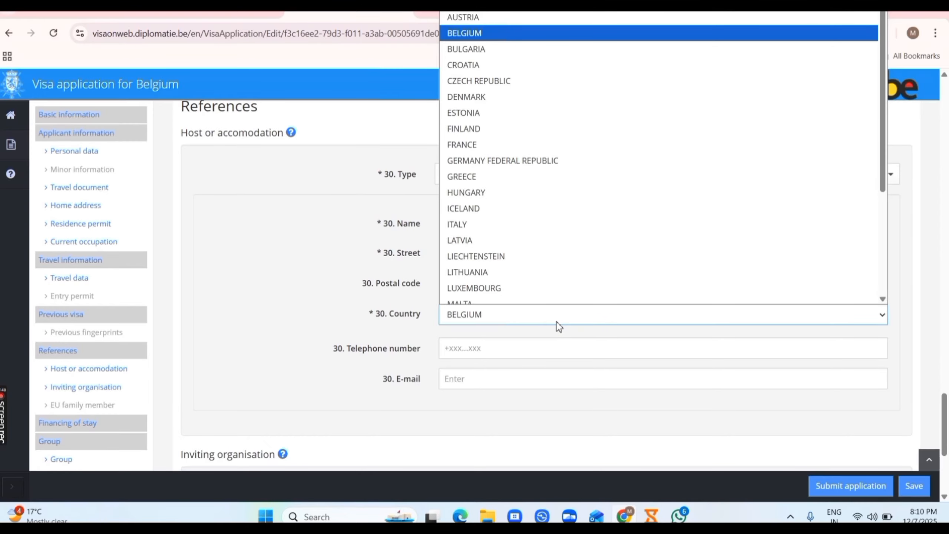
{"action": "key", "text": "Return"}
{"action": "left_click", "coordinate": [523, 351]}
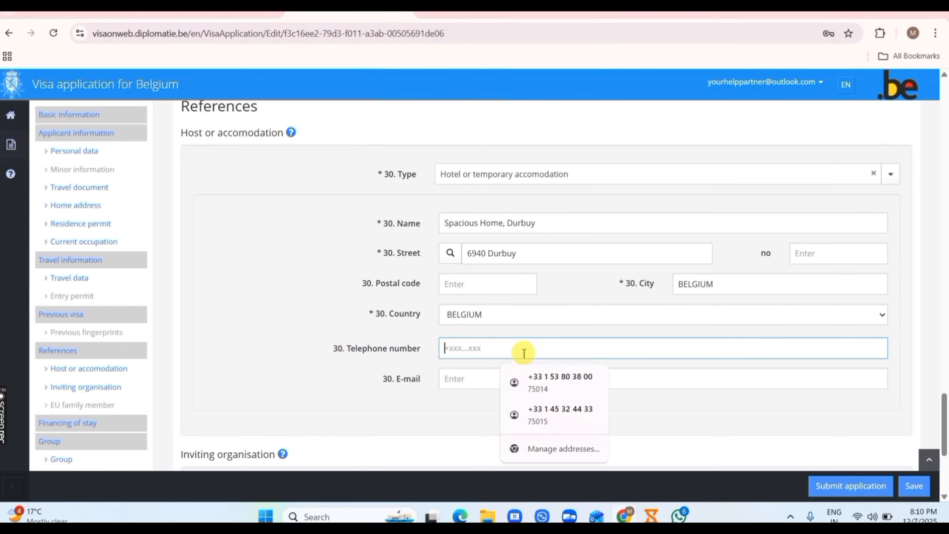
{"action": "left_click", "coordinate": [560, 382]}
{"action": "scroll", "coordinate": [525, 360], "scroll_direction": "down", "scroll_amount": 5}
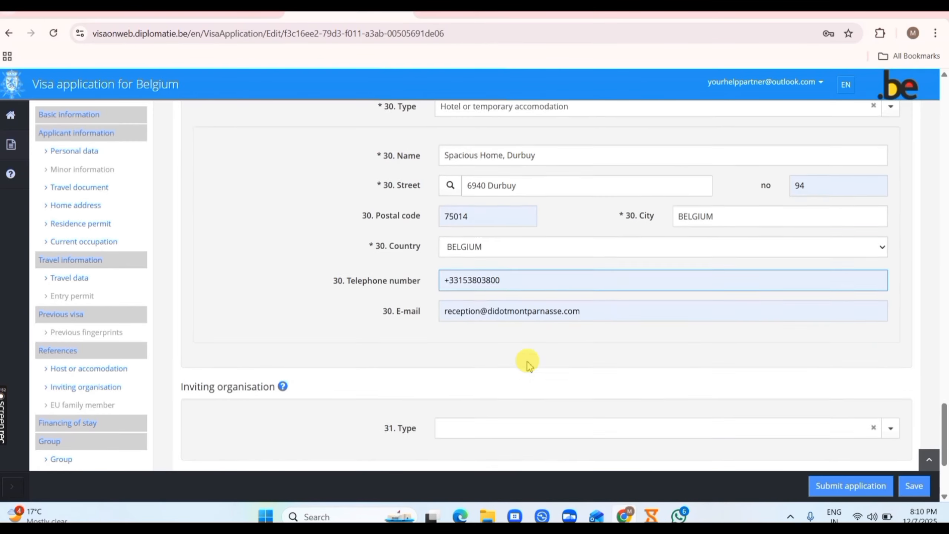
Step: Leave the inviting organisation's type empty and answer No to traveling in a group
{"action": "left_click", "coordinate": [483, 261]}
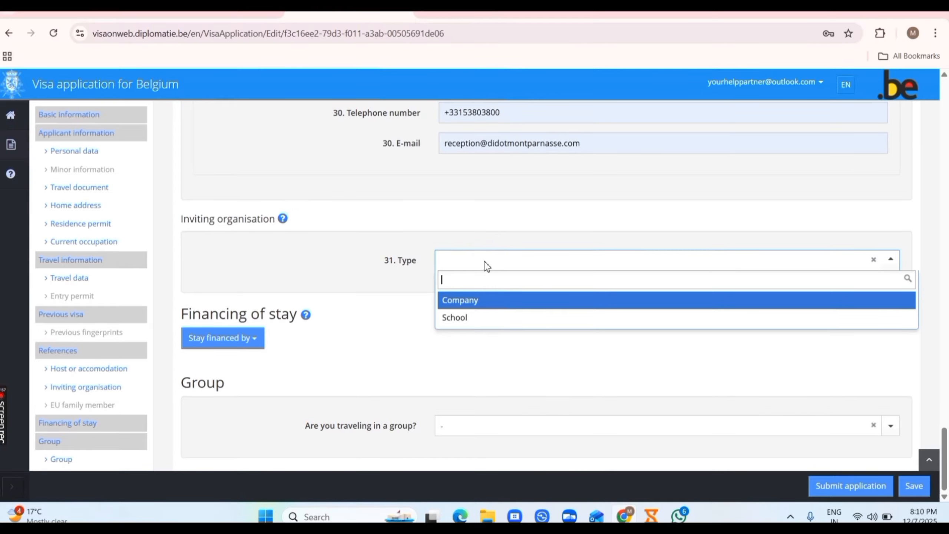
{"action": "left_click", "coordinate": [379, 285]}
{"action": "left_click", "coordinate": [507, 427]}
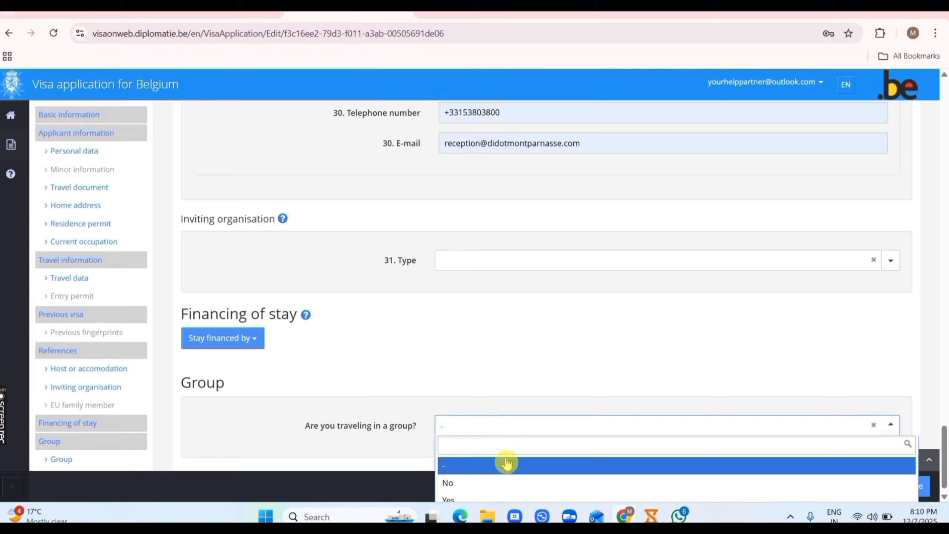
{"action": "left_click", "coordinate": [503, 482]}
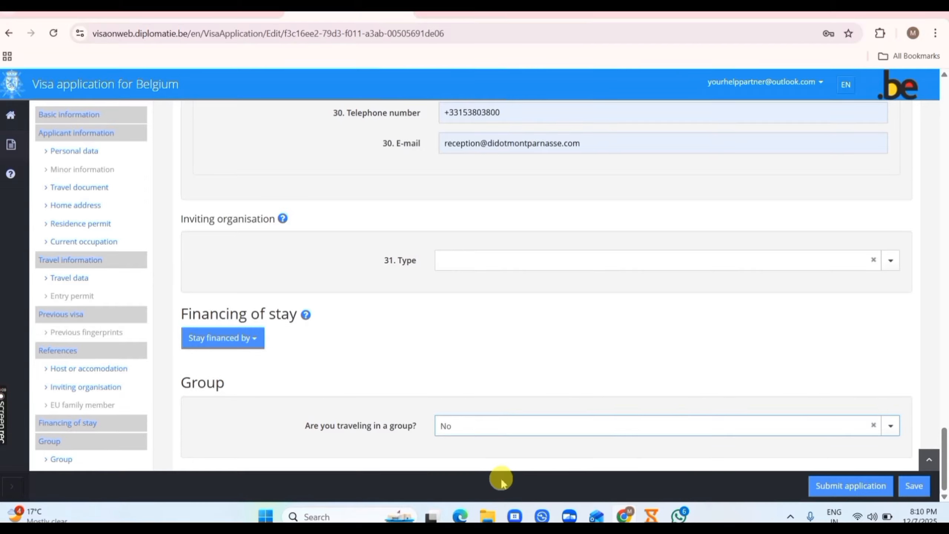
Step: Add the visa applicant as the person financing the stay
{"action": "left_click", "coordinate": [233, 338]}
{"action": "left_click", "coordinate": [233, 338]}
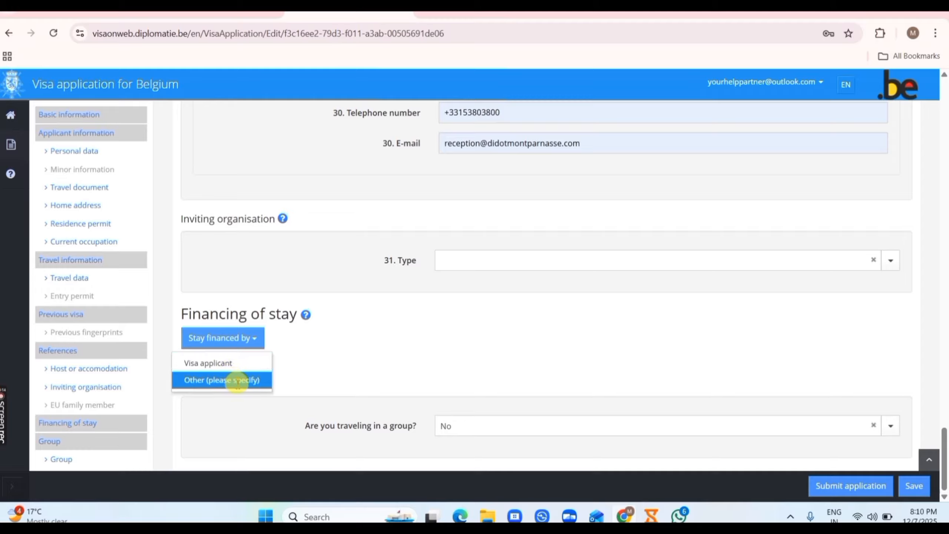
{"action": "left_click", "coordinate": [211, 363]}
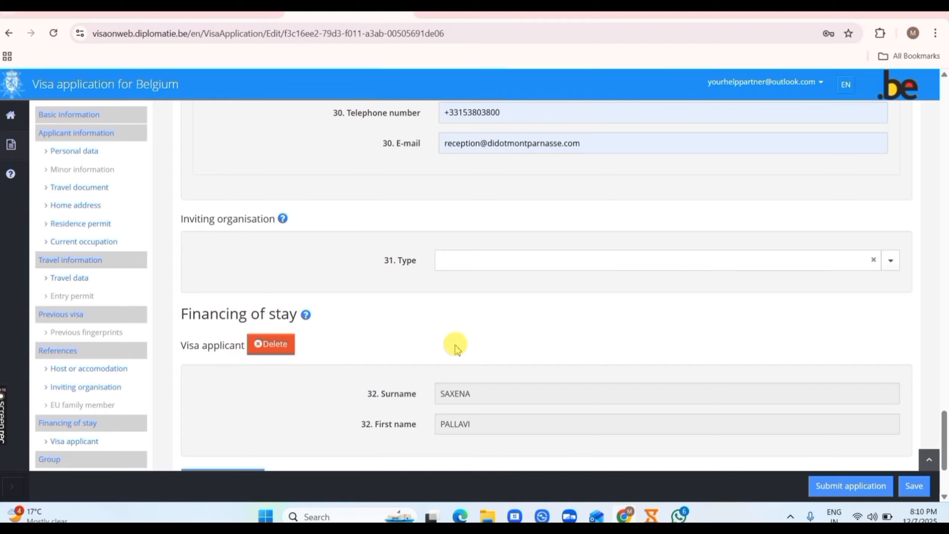
Step: Look over the completed form from the basic information to the group section and save the visa application
{"action": "scroll", "coordinate": [454, 346], "scroll_direction": "down", "scroll_amount": 3}
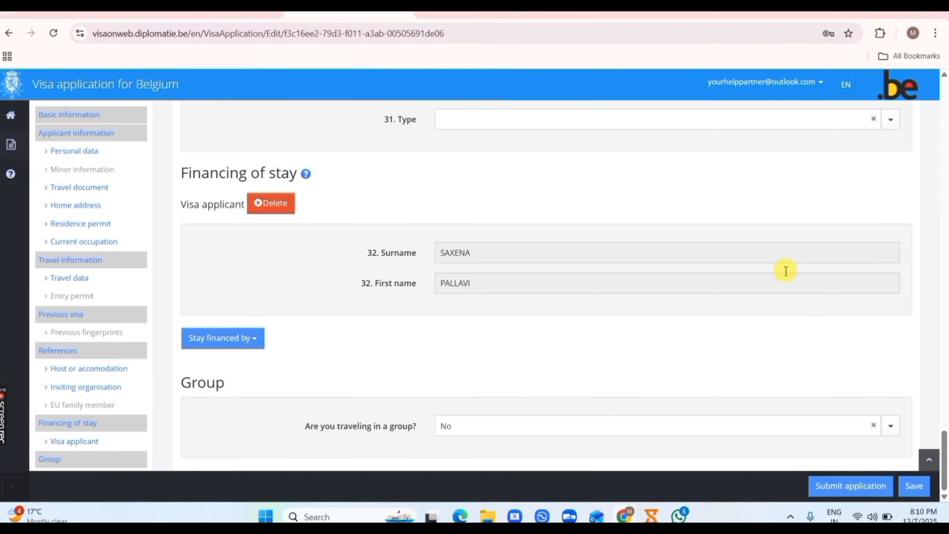
{"action": "scroll", "coordinate": [784, 268], "scroll_direction": "up", "scroll_amount": 20}
{"action": "scroll", "coordinate": [784, 267], "scroll_direction": "up", "scroll_amount": 5}
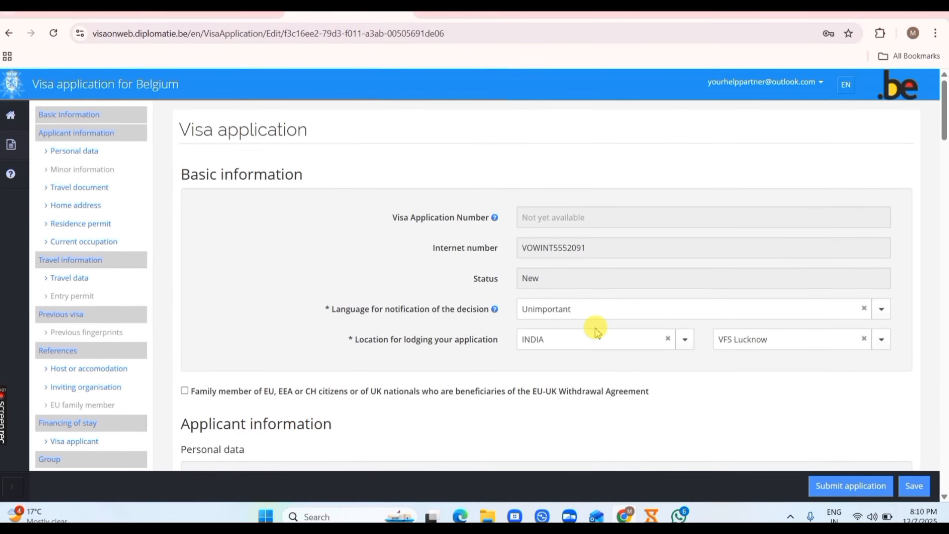
{"action": "scroll", "coordinate": [595, 324], "scroll_direction": "down", "scroll_amount": 15}
{"action": "scroll", "coordinate": [594, 328], "scroll_direction": "down", "scroll_amount": 12}
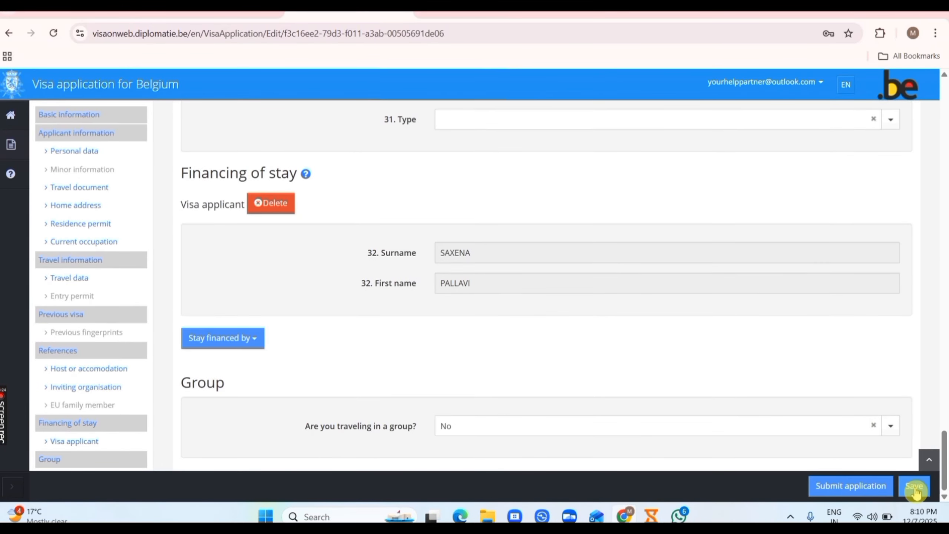
{"action": "left_click", "coordinate": [914, 488]}
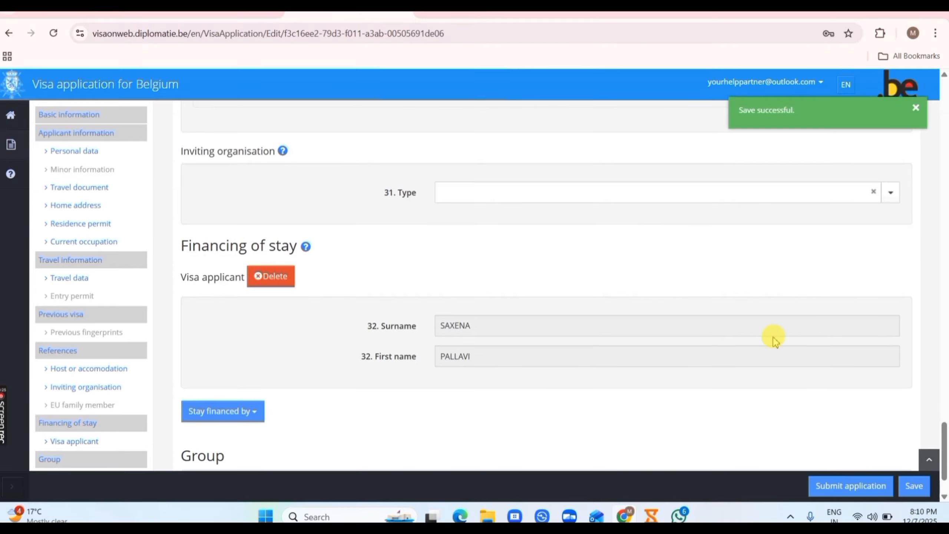
Step: Try to submit the visa application and read the listed errors
{"action": "left_click", "coordinate": [852, 486]}
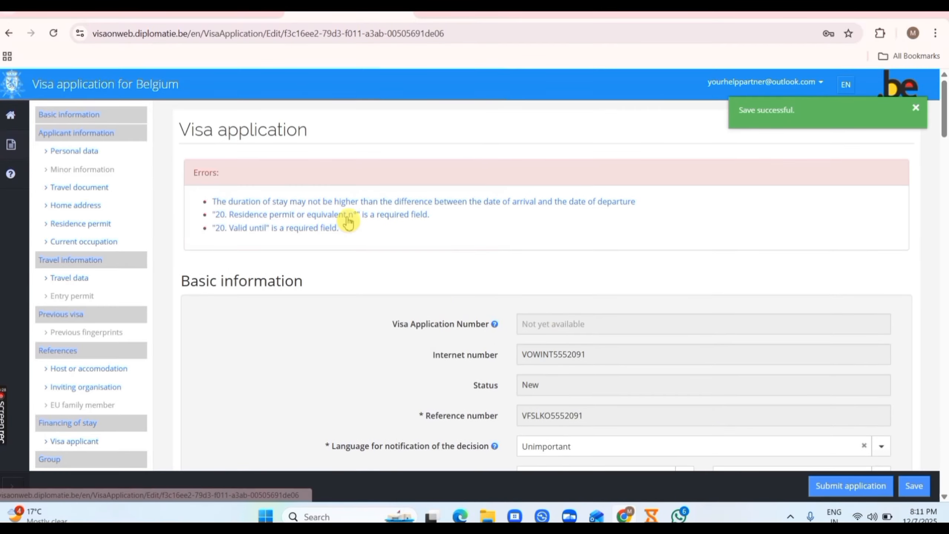
{"action": "left_click_drag", "start_coordinate": [245, 204], "coordinate": [415, 228]}
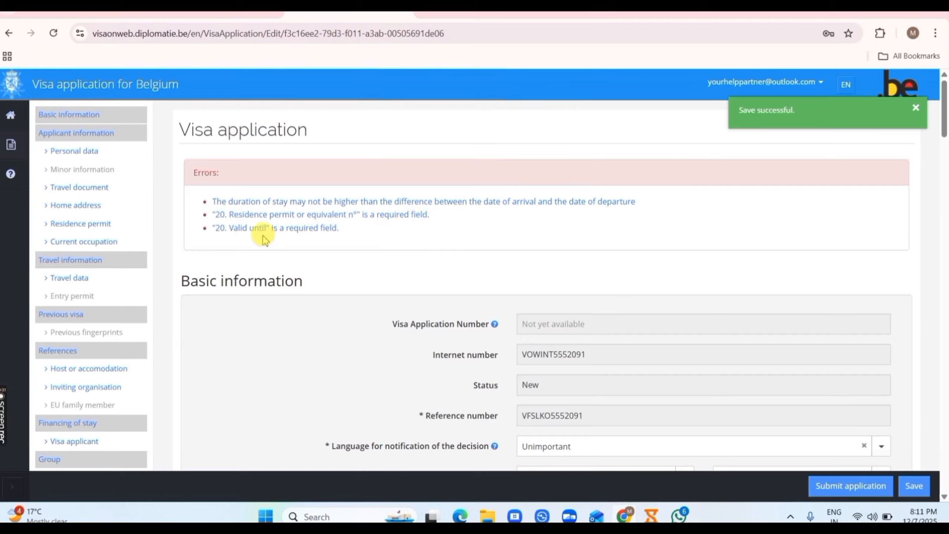
{"action": "scroll", "coordinate": [364, 248], "scroll_direction": "down", "scroll_amount": 1}
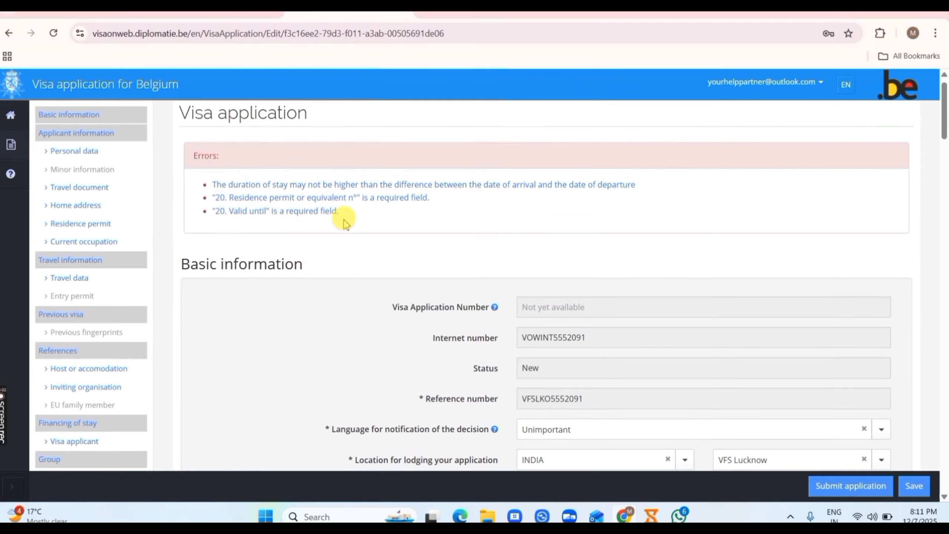
Step: Follow the residence permit error, change the home address's country to INDIA and submit the application again
{"action": "left_click", "coordinate": [421, 198]}
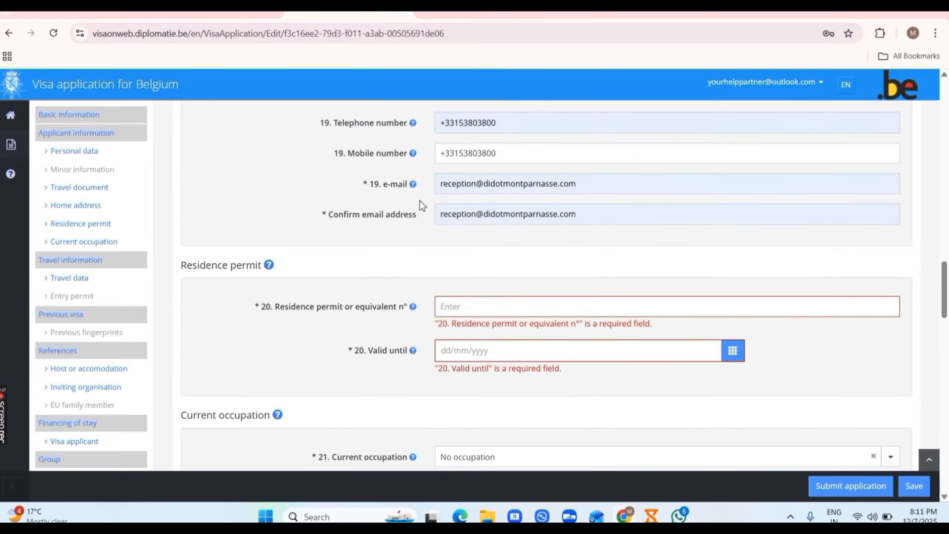
{"action": "left_click", "coordinate": [469, 180]}
{"action": "scroll", "coordinate": [419, 200], "scroll_direction": "up", "scroll_amount": 2}
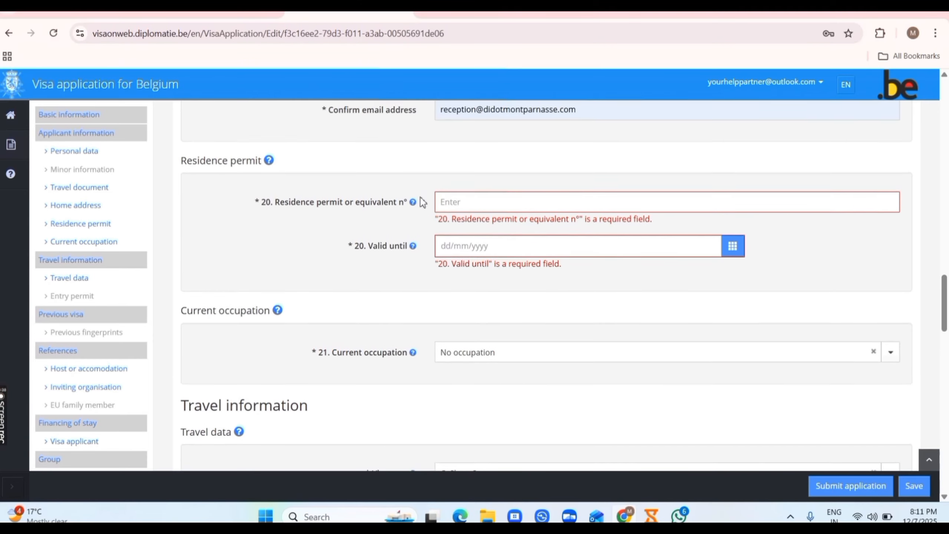
{"action": "scroll", "coordinate": [530, 263], "scroll_direction": "up", "scroll_amount": 5}
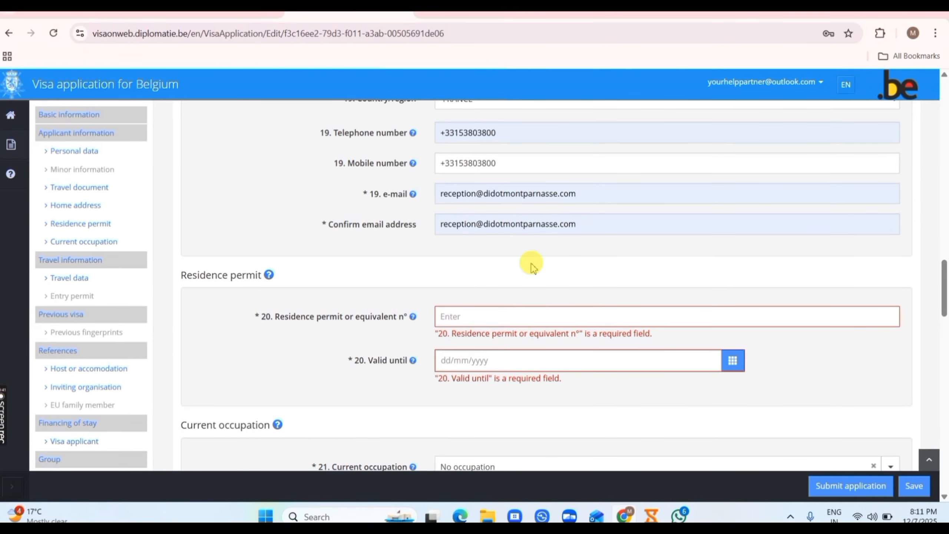
{"action": "scroll", "coordinate": [720, 269], "scroll_direction": "up", "scroll_amount": 2}
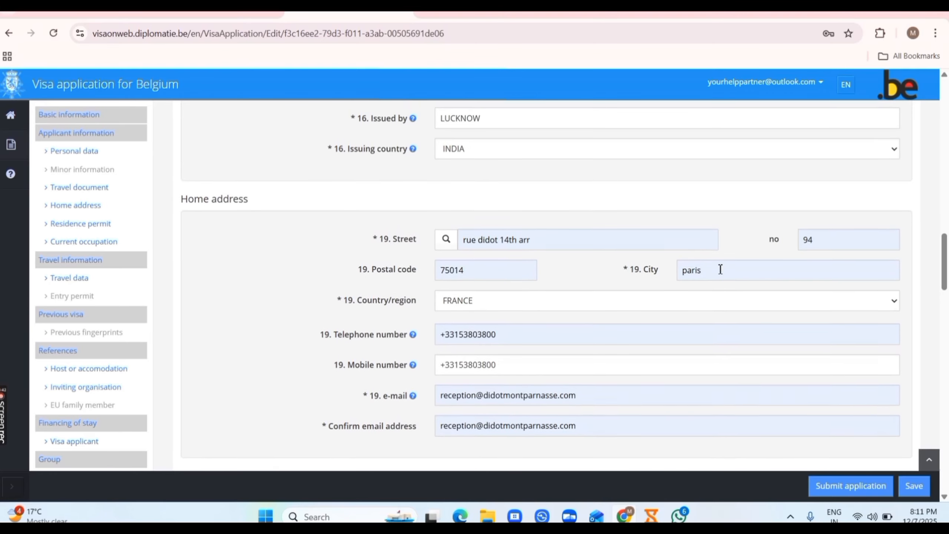
{"action": "left_click", "coordinate": [653, 303]}
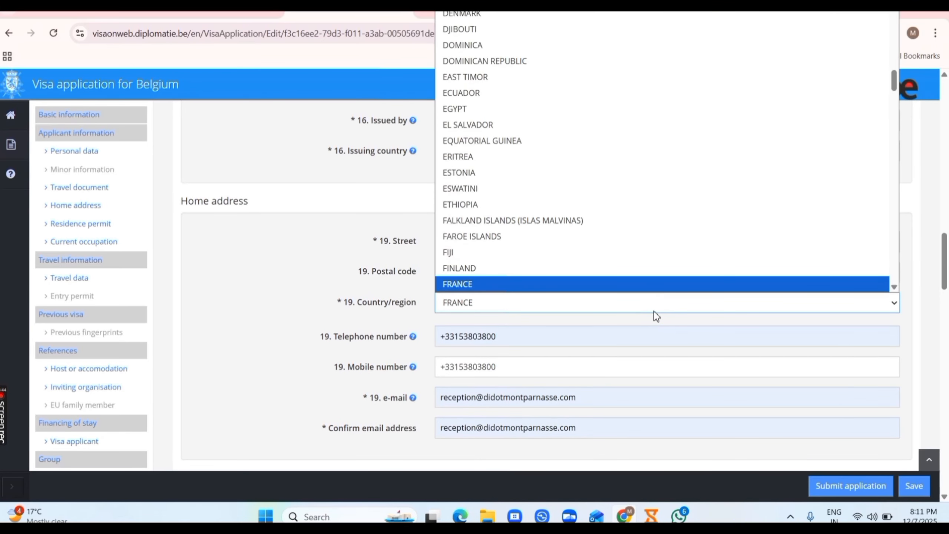
{"action": "type", "text": "india"}
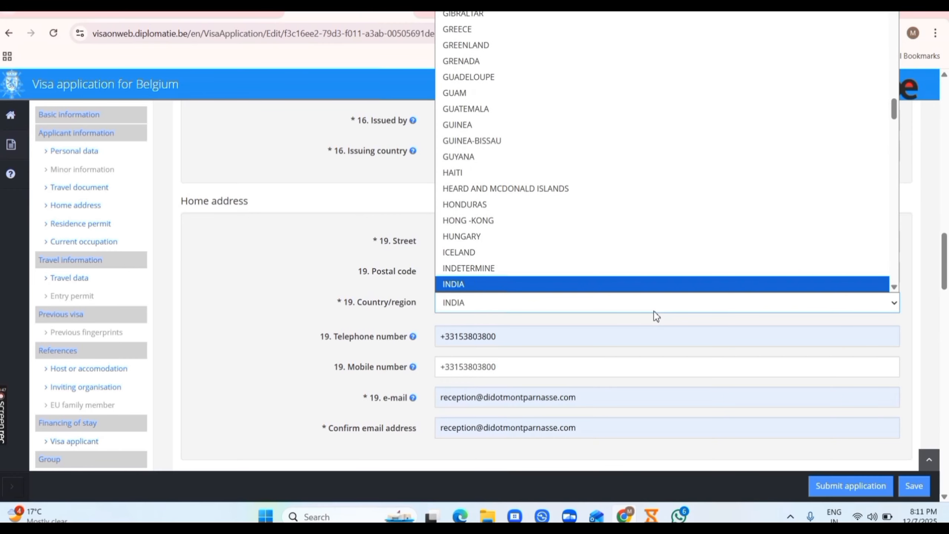
{"action": "key", "text": "Return"}
{"action": "scroll", "coordinate": [656, 316], "scroll_direction": "down", "scroll_amount": 3}
{"action": "left_click", "coordinate": [845, 485]}
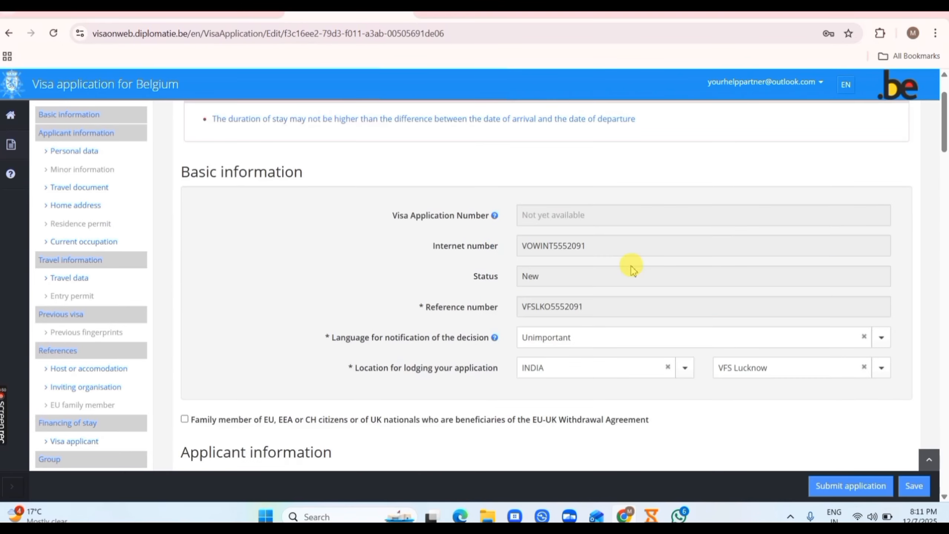
Step: Set the duration of the intended stay to 3 days in the travel data
{"action": "scroll", "coordinate": [454, 212], "scroll_direction": "down", "scroll_amount": 15}
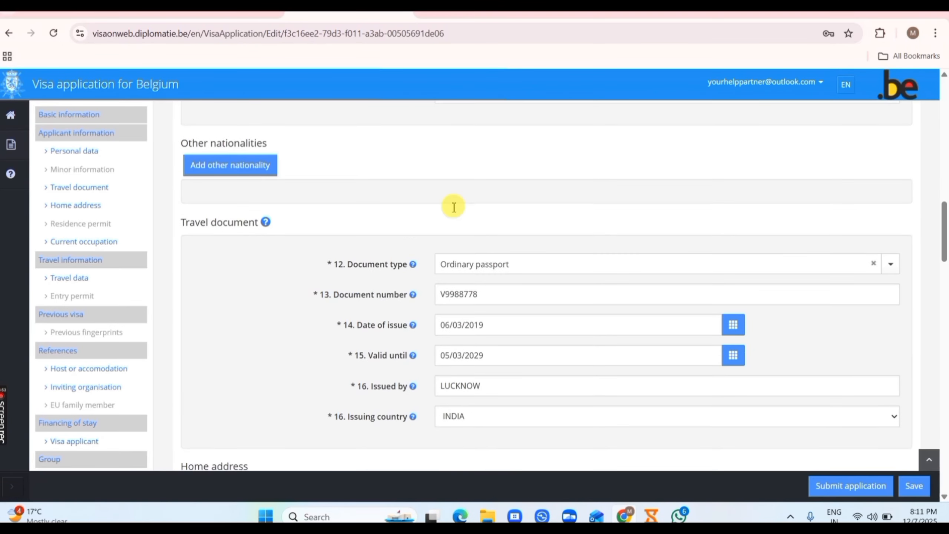
{"action": "scroll", "coordinate": [454, 211], "scroll_direction": "down", "scroll_amount": 10}
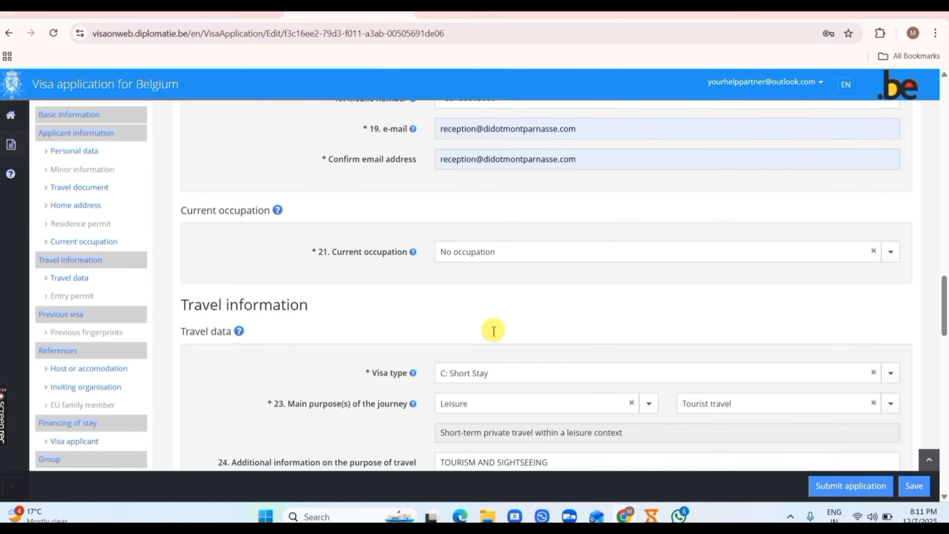
{"action": "scroll", "coordinate": [494, 336], "scroll_direction": "down", "scroll_amount": 3}
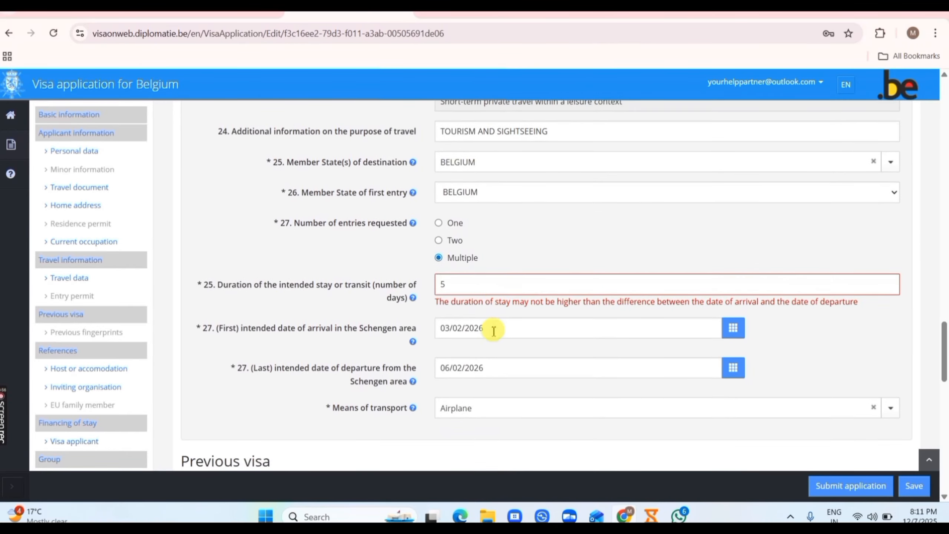
{"action": "left_click", "coordinate": [465, 288]}
{"action": "key", "text": "BackSpace"}
Step: Submit the corrected visa application and decline the browser's offer to save the address
{"action": "left_click", "coordinate": [840, 486]}
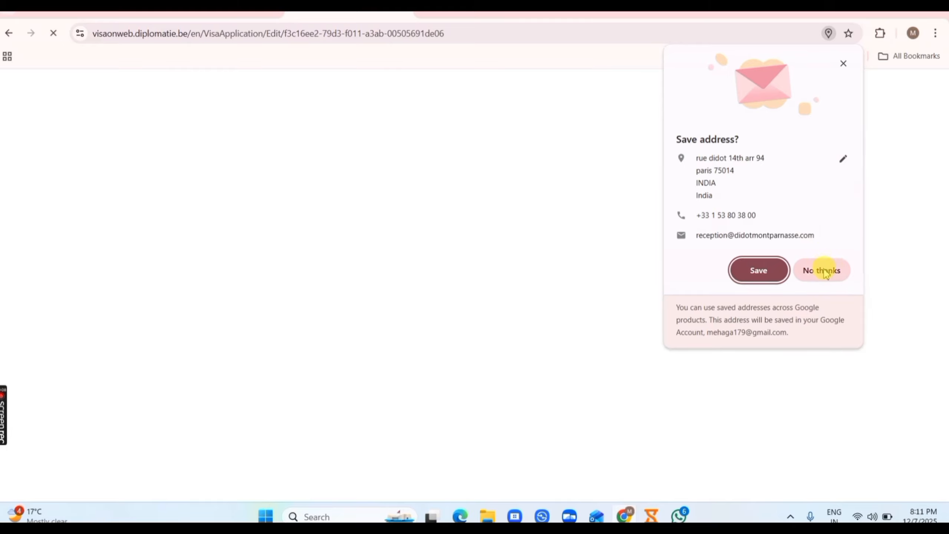
{"action": "left_click", "coordinate": [823, 270]}
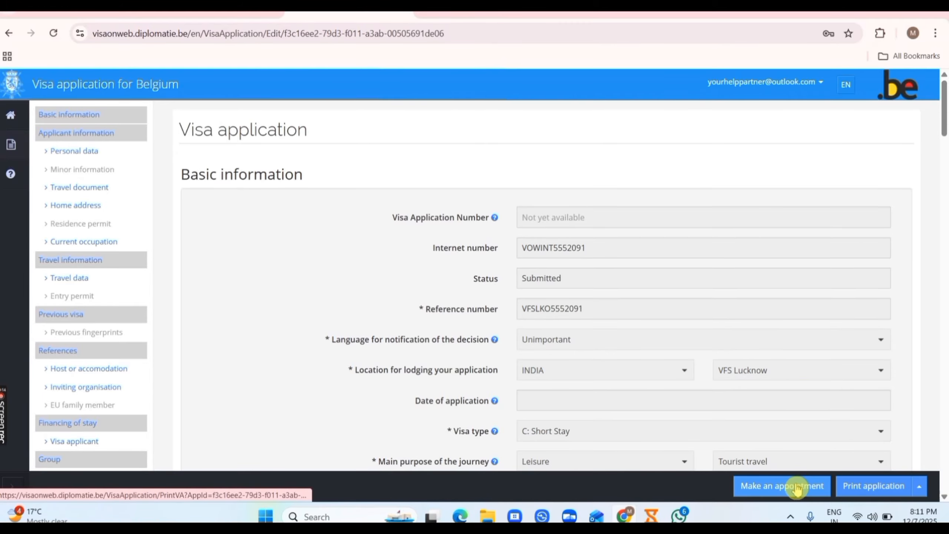
Step: Review the submitted application's personal data, travel document, travel data, accommodation, financing and group sections
{"action": "scroll", "coordinate": [713, 347], "scroll_direction": "down", "scroll_amount": 20}
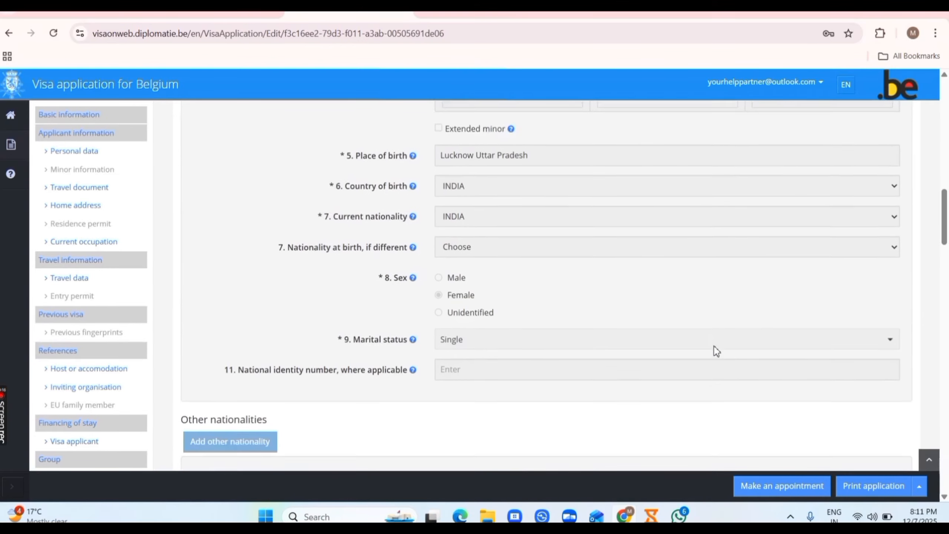
{"action": "scroll", "coordinate": [713, 346], "scroll_direction": "down", "scroll_amount": 5}
{"action": "scroll", "coordinate": [713, 346], "scroll_direction": "up", "scroll_amount": 8}
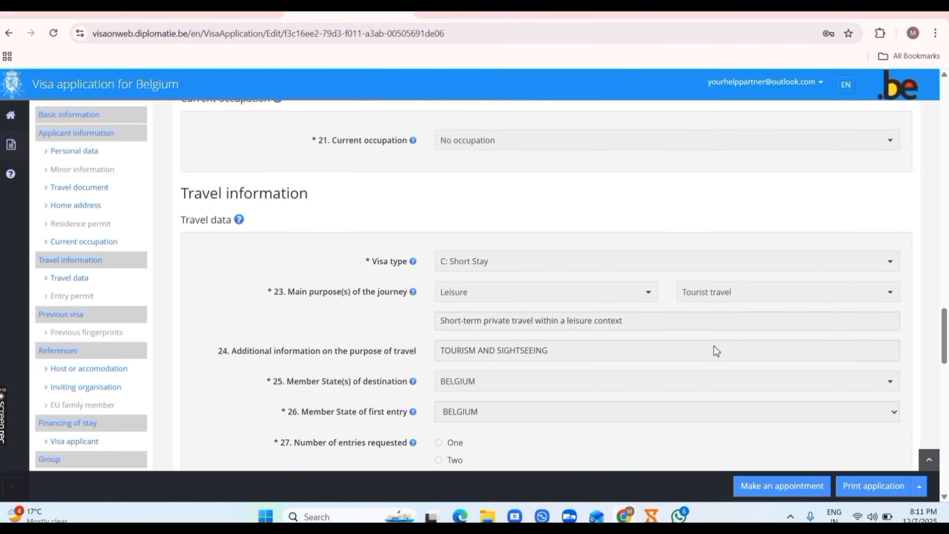
{"action": "scroll", "coordinate": [713, 346], "scroll_direction": "down", "scroll_amount": 20}
{"action": "scroll", "coordinate": [713, 346], "scroll_direction": "down", "scroll_amount": 4}
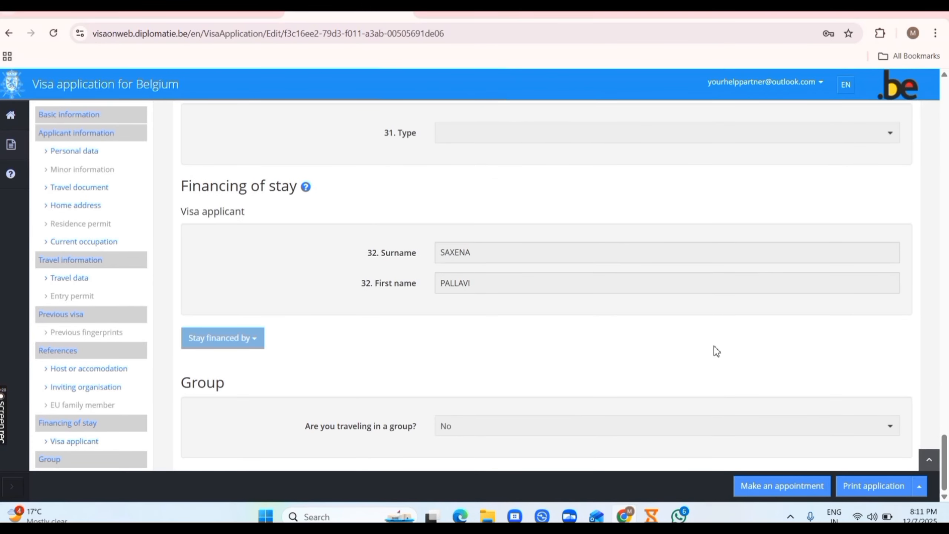
{"action": "scroll", "coordinate": [758, 233], "scroll_direction": "up", "scroll_amount": 7}
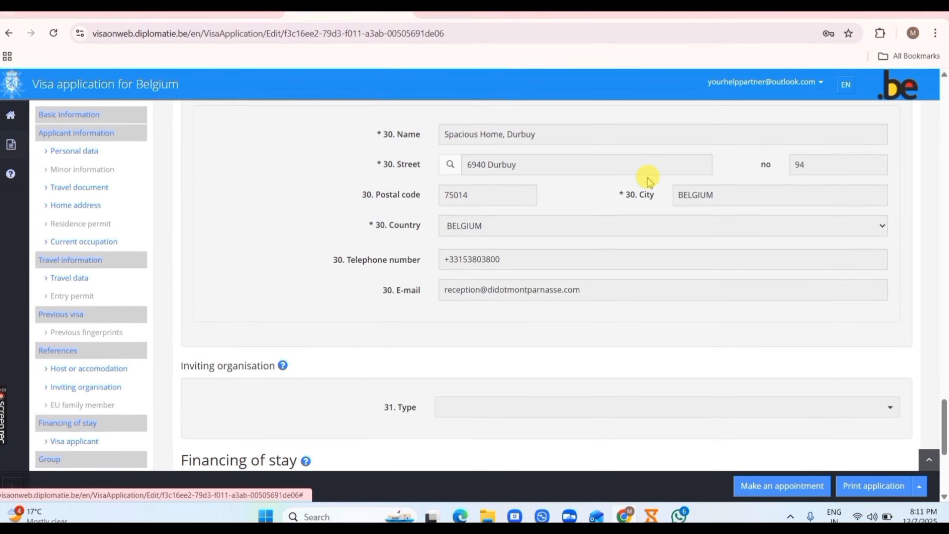
{"action": "scroll", "coordinate": [595, 236], "scroll_direction": "up", "scroll_amount": 10}
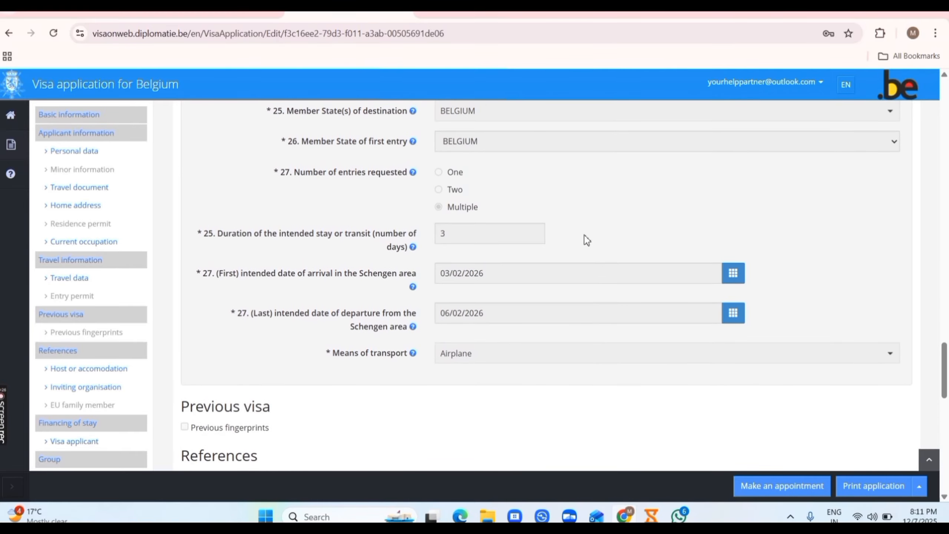
{"action": "scroll", "coordinate": [584, 238], "scroll_direction": "up", "scroll_amount": 8}
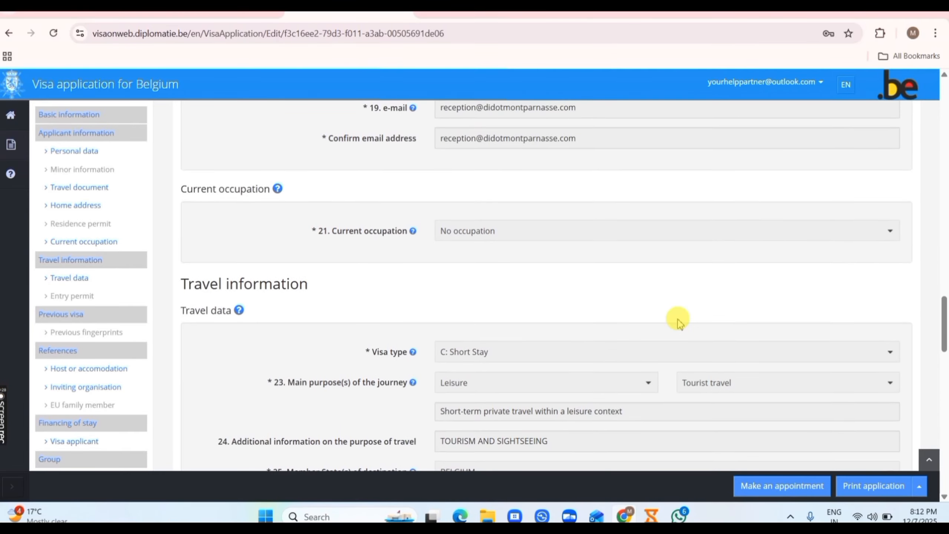
{"action": "scroll", "coordinate": [608, 245], "scroll_direction": "up", "scroll_amount": 10}
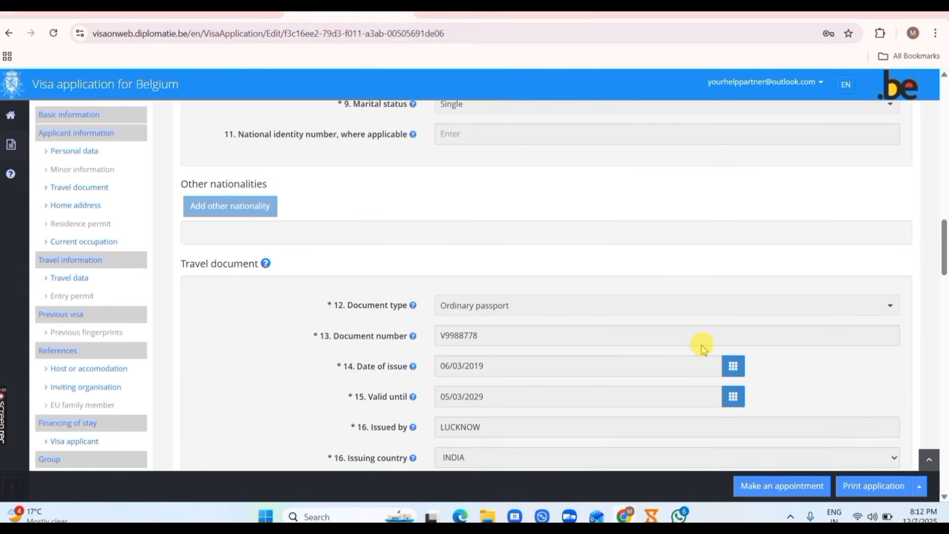
Step: Start making an appointment for the submitted visa application
{"action": "left_click", "coordinate": [792, 486]}
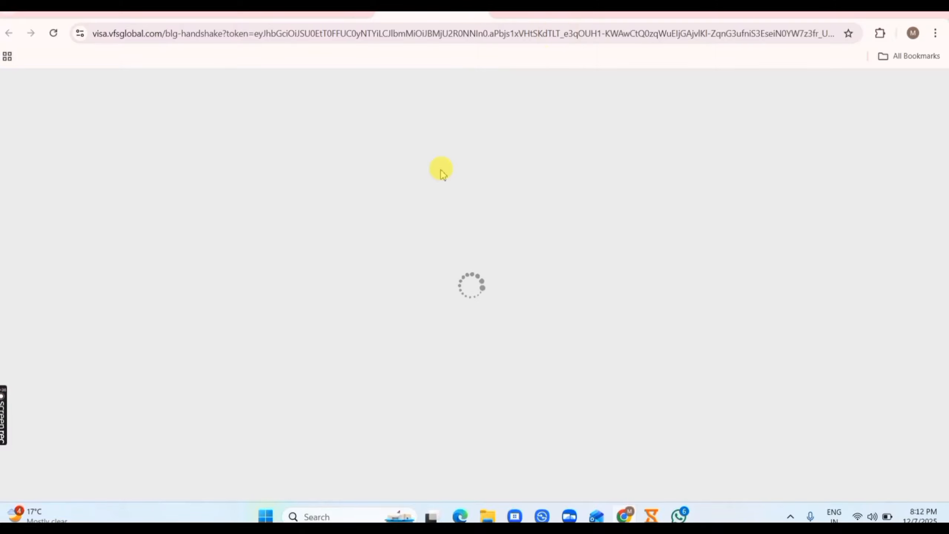
Step: Check the submitted application's basic information, including its lodging location, and return to the VFS Global booking page
{"action": "left_click", "coordinate": [355, 13]}
{"action": "scroll", "coordinate": [602, 199], "scroll_direction": "up", "scroll_amount": 7}
{"action": "scroll", "coordinate": [603, 198], "scroll_direction": "up", "scroll_amount": 5}
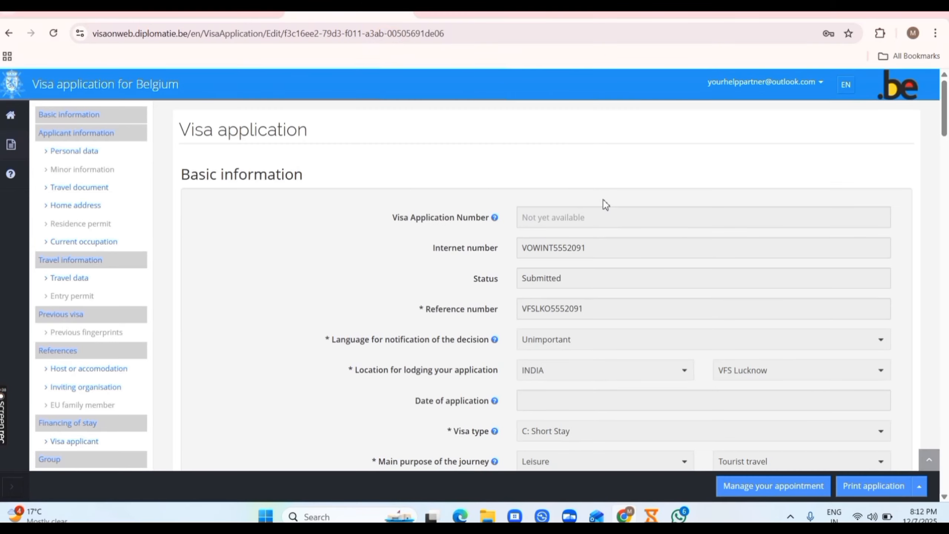
{"action": "scroll", "coordinate": [603, 199], "scroll_direction": "down", "scroll_amount": 4}
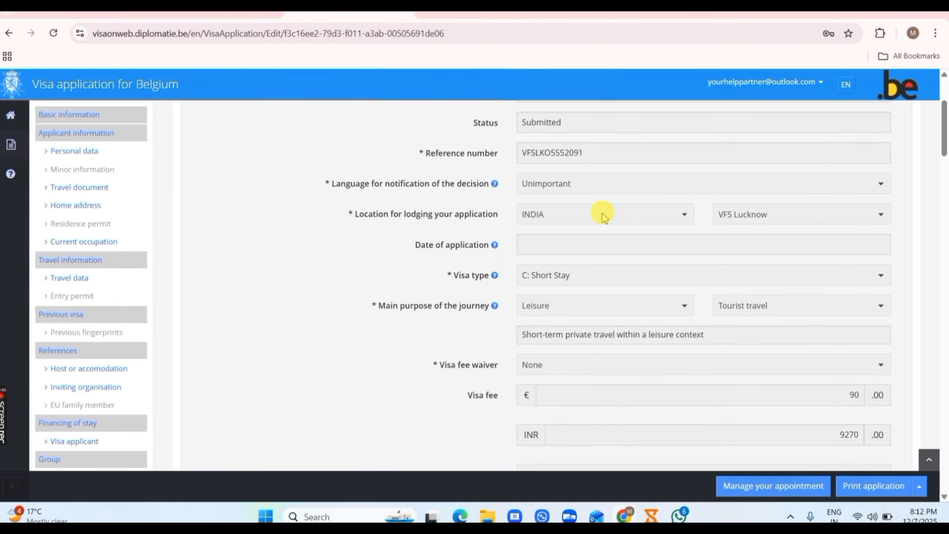
{"action": "left_click", "coordinate": [481, 14]}
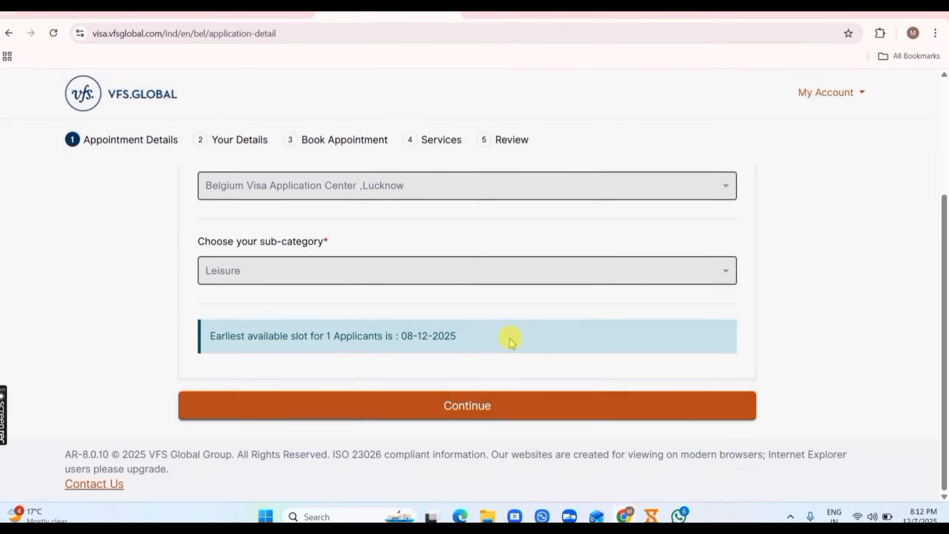
Step: Check the earliest available slot and accept the appointment details for the Belgium Visa Application Center, Lucknow, with sub-category Leisure
{"action": "triple_click", "coordinate": [418, 341]}
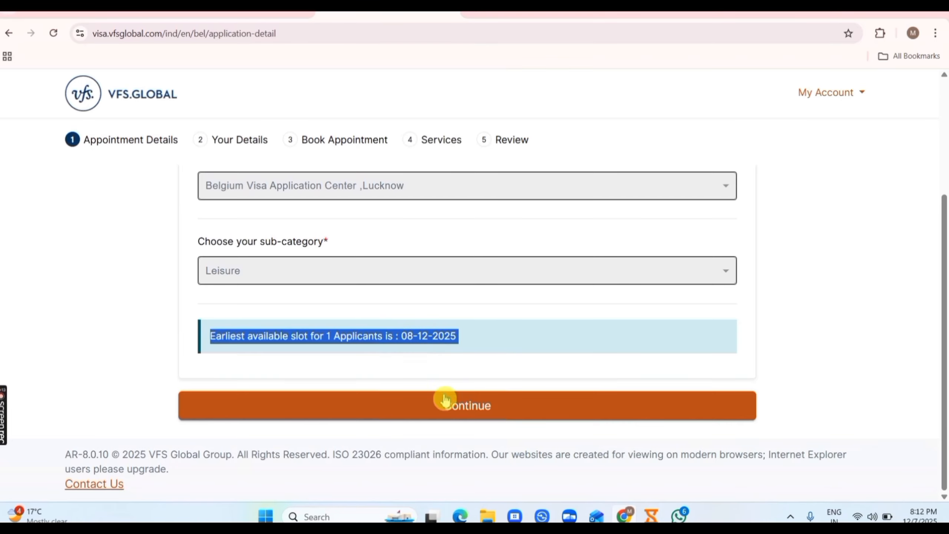
{"action": "left_click", "coordinate": [468, 407]}
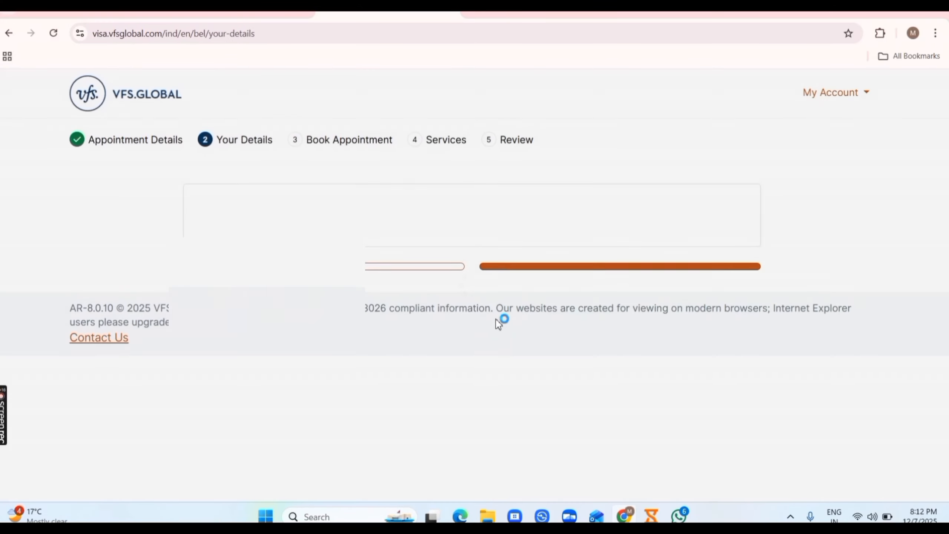
{"action": "left_click", "coordinate": [461, 291]}
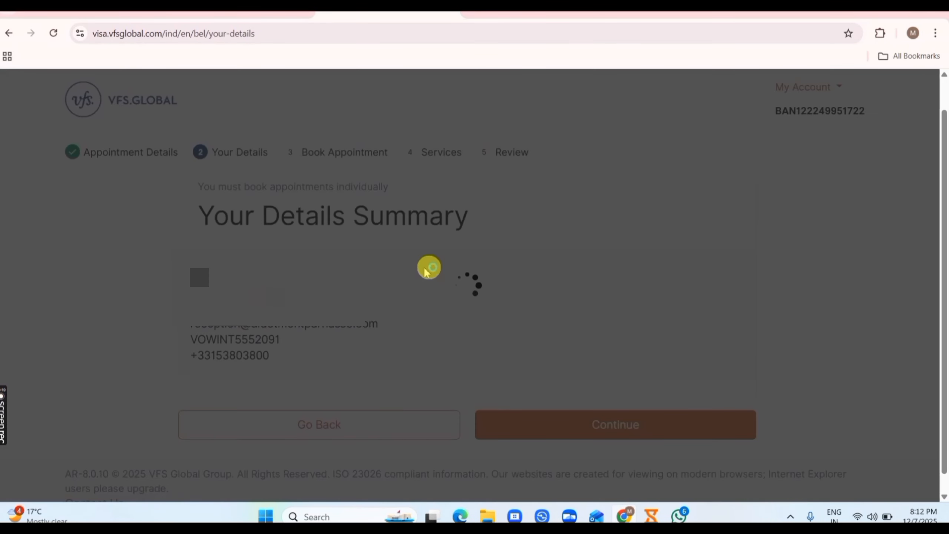
Step: Check the applicant summary and VFS service fee notice, and proceed to booking the appointment
{"action": "scroll", "coordinate": [425, 268], "scroll_direction": "down", "scroll_amount": 2}
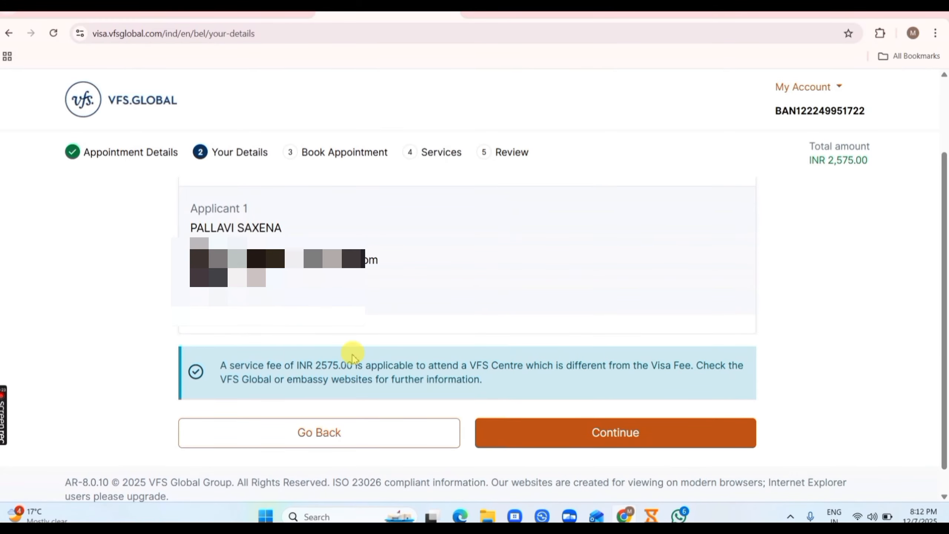
{"action": "left_click_drag", "start_coordinate": [294, 364], "coordinate": [396, 375]}
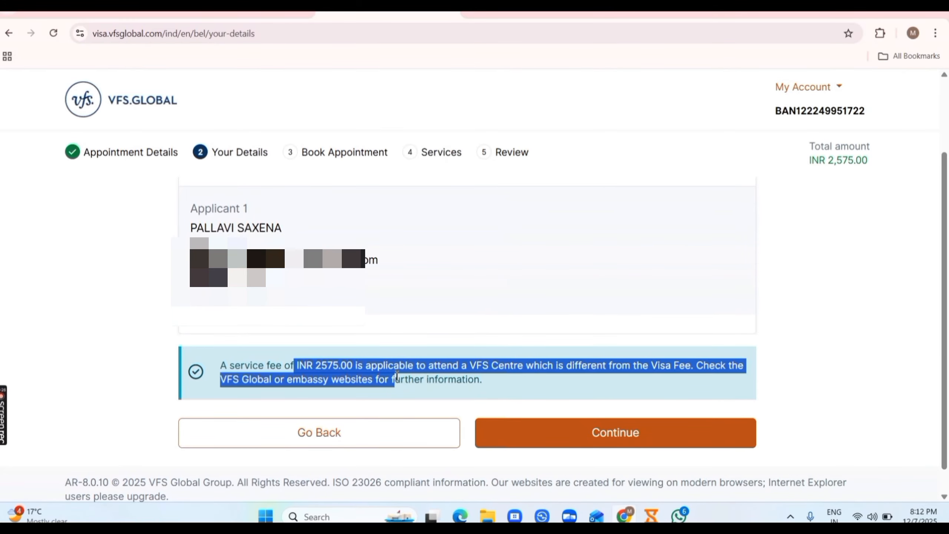
{"action": "left_click", "coordinate": [305, 367]}
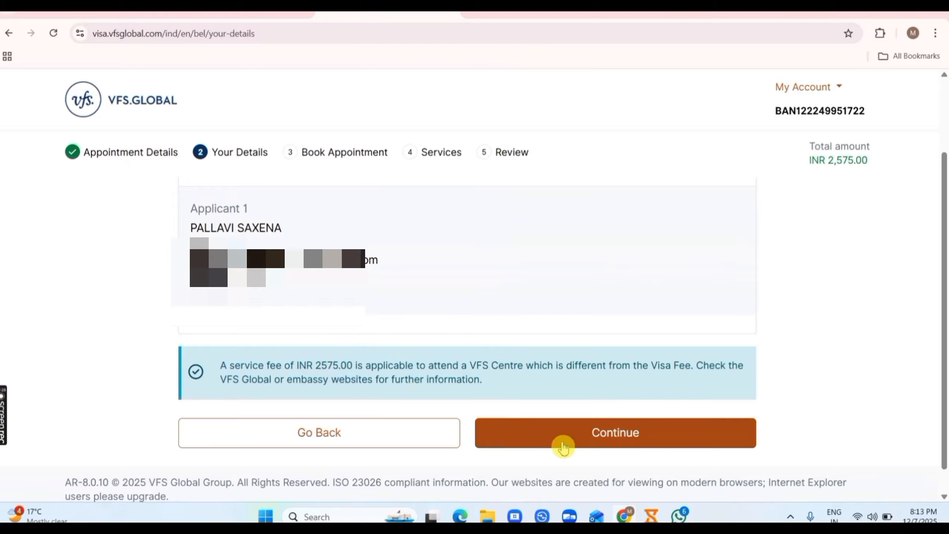
{"action": "left_click", "coordinate": [589, 444]}
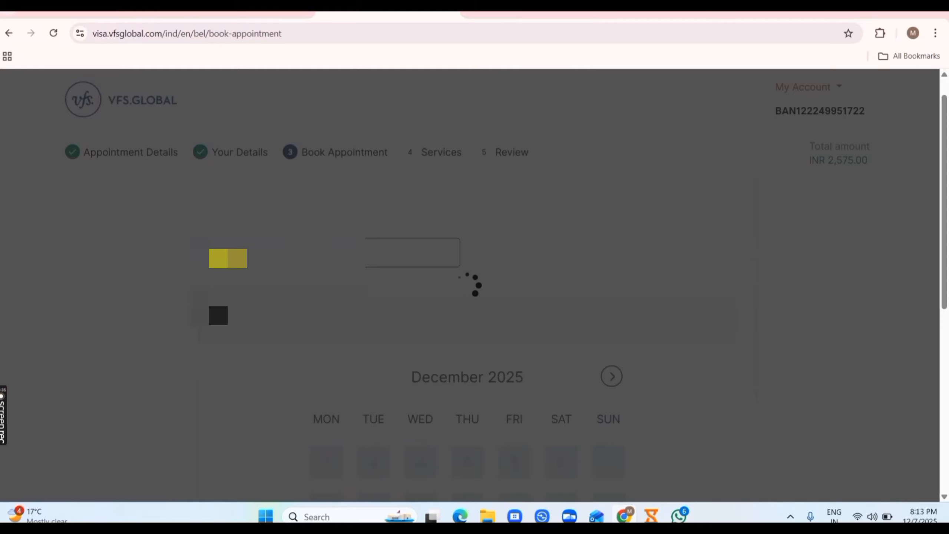
Step: Choose 17 December 2025 as the appointment date in the calendar
{"action": "scroll", "coordinate": [574, 345], "scroll_direction": "down", "scroll_amount": 3}
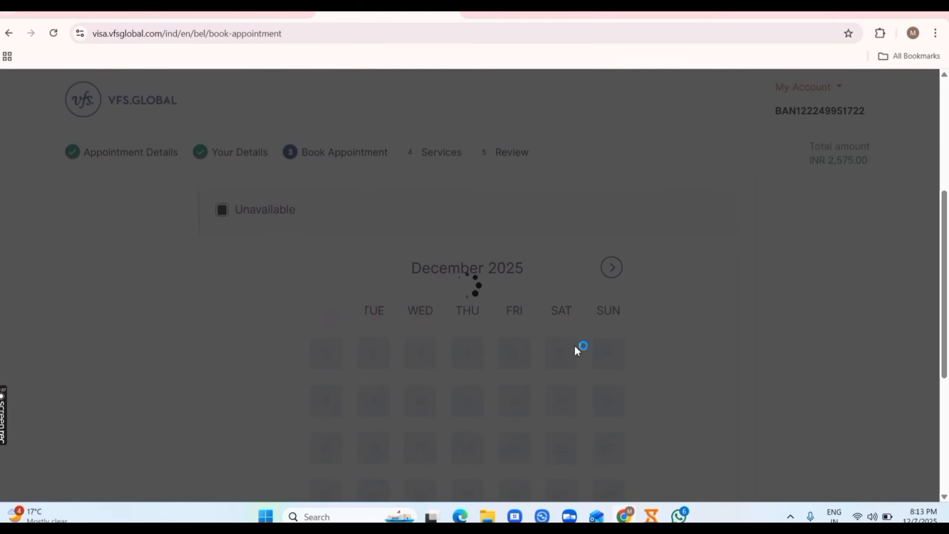
{"action": "left_click", "coordinate": [490, 321]}
{"action": "scroll", "coordinate": [490, 321], "scroll_direction": "down", "scroll_amount": 2}
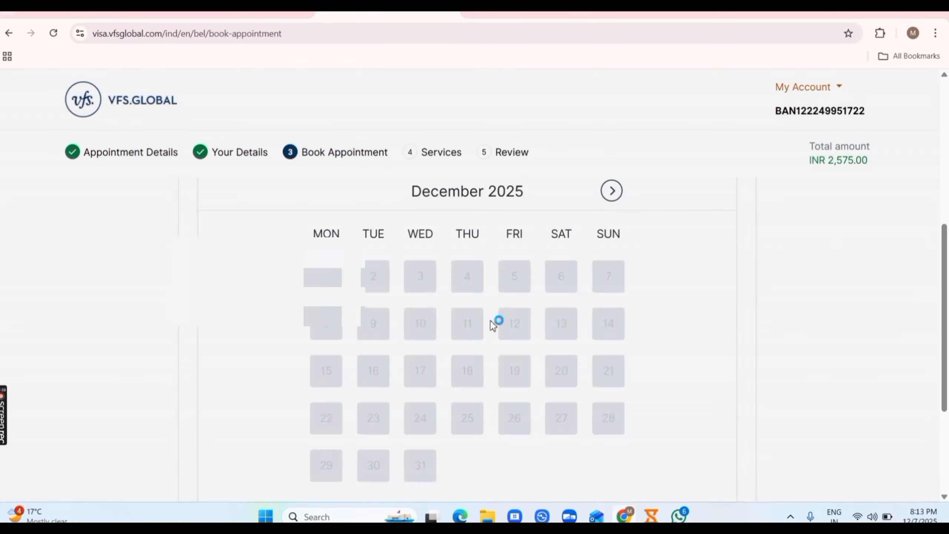
{"action": "scroll", "coordinate": [492, 324], "scroll_direction": "down", "scroll_amount": 1}
{"action": "scroll", "coordinate": [600, 294], "scroll_direction": "up", "scroll_amount": 2}
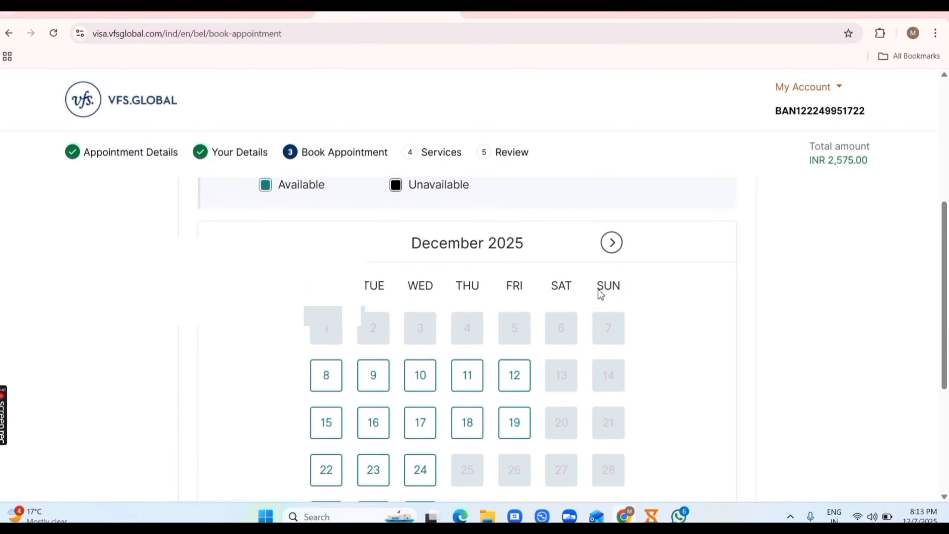
{"action": "scroll", "coordinate": [468, 344], "scroll_direction": "down", "scroll_amount": 2}
{"action": "left_click", "coordinate": [421, 339]}
Step: Select the Standard 11:00 appointment time and proceed to the additional services
{"action": "scroll", "coordinate": [611, 353], "scroll_direction": "down", "scroll_amount": 4}
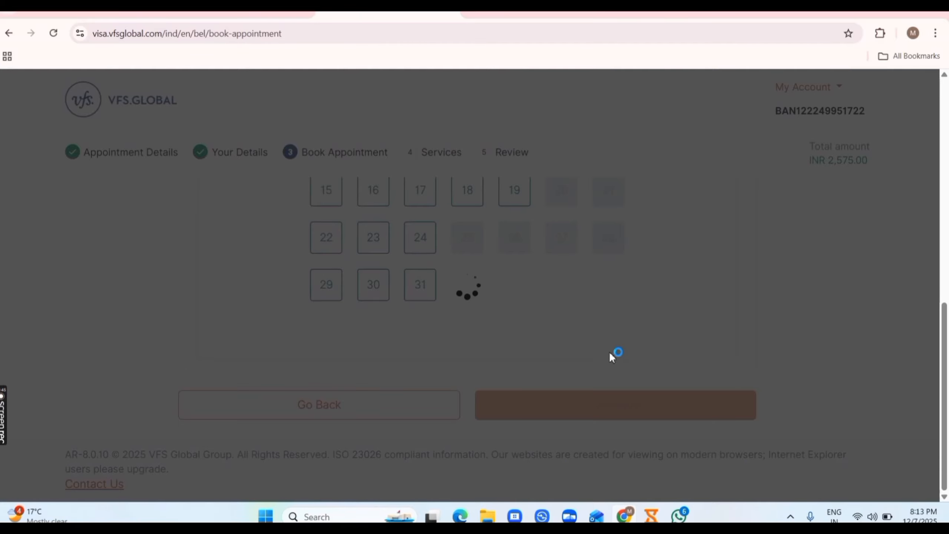
{"action": "scroll", "coordinate": [631, 338], "scroll_direction": "down", "scroll_amount": 10}
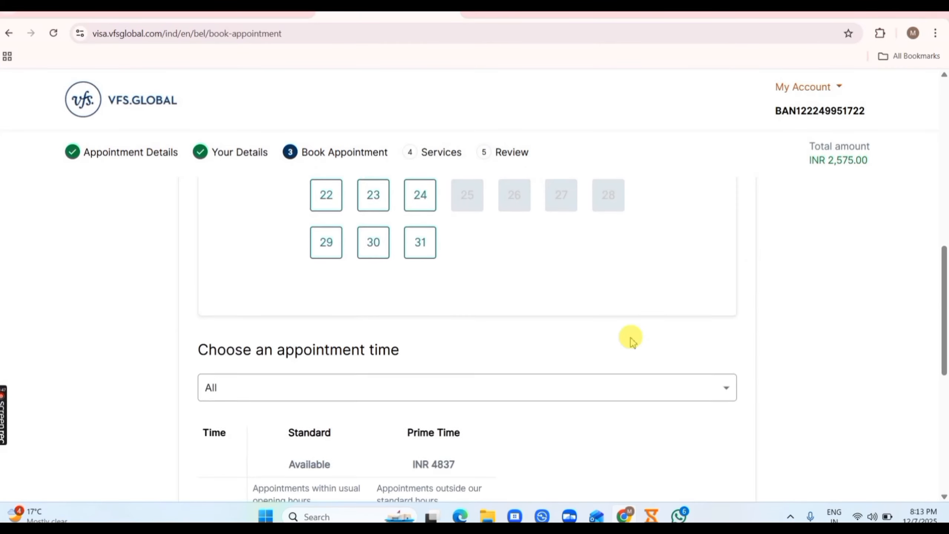
{"action": "scroll", "coordinate": [531, 280], "scroll_direction": "up", "scroll_amount": 4}
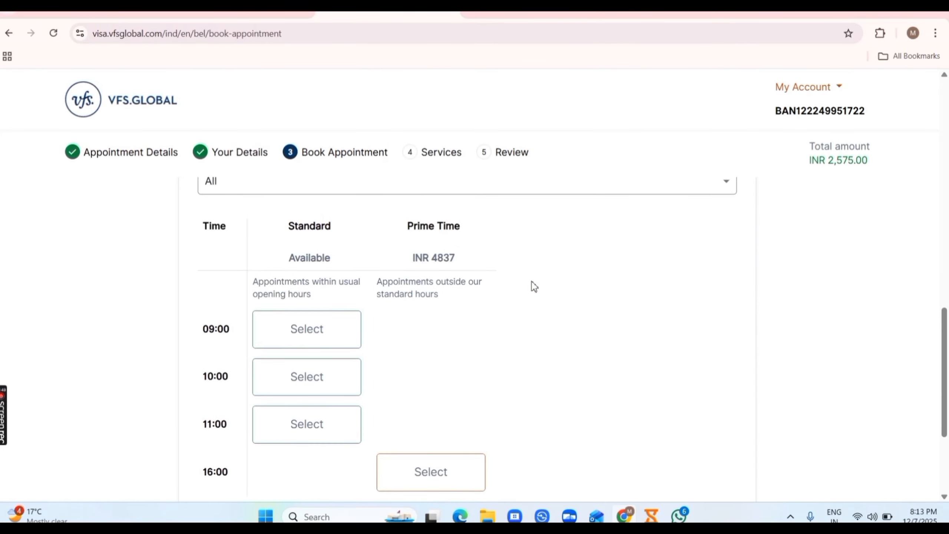
{"action": "scroll", "coordinate": [534, 286], "scroll_direction": "down", "scroll_amount": 2}
{"action": "left_click", "coordinate": [334, 383]}
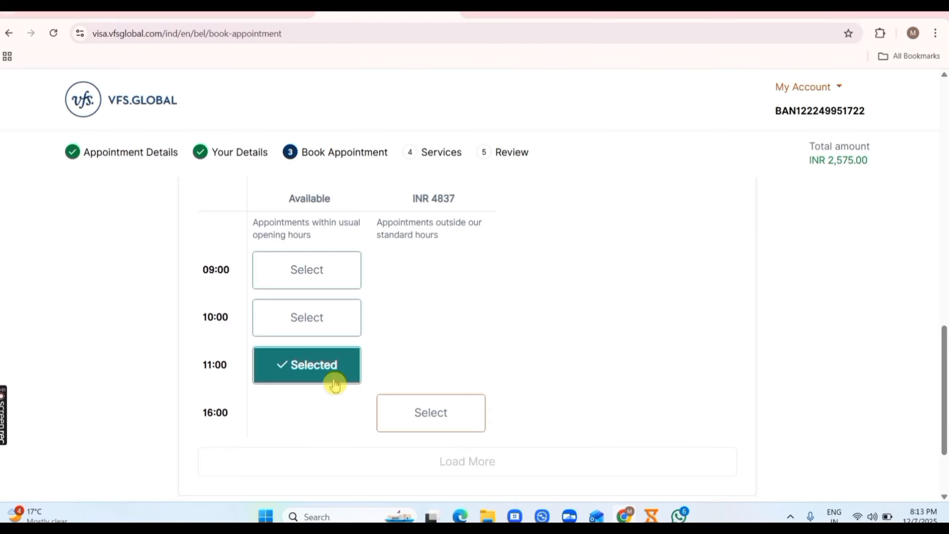
{"action": "scroll", "coordinate": [569, 390], "scroll_direction": "down", "scroll_amount": 3}
{"action": "left_click", "coordinate": [614, 403]}
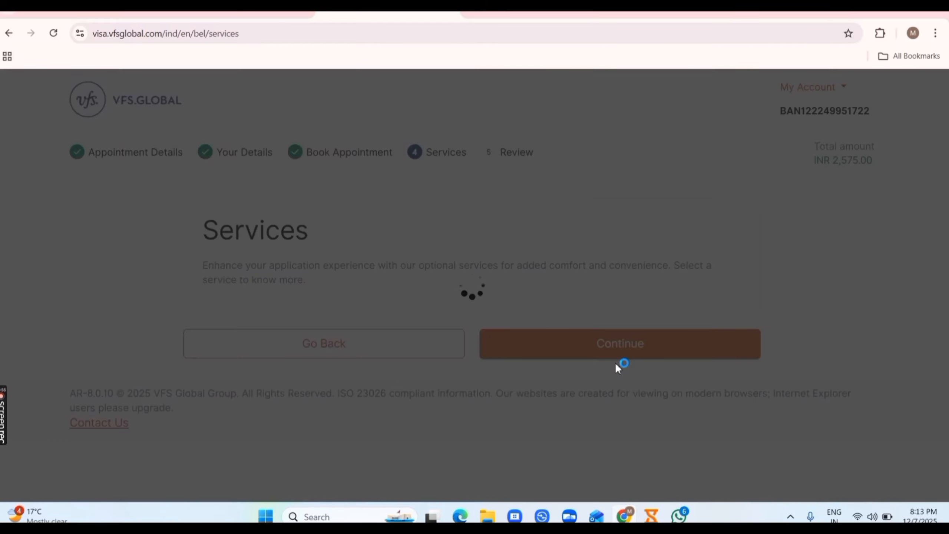
Step: Look through the optional additional services and proceed to the booking review without adding any
{"action": "scroll", "coordinate": [566, 362], "scroll_direction": "down", "scroll_amount": 6}
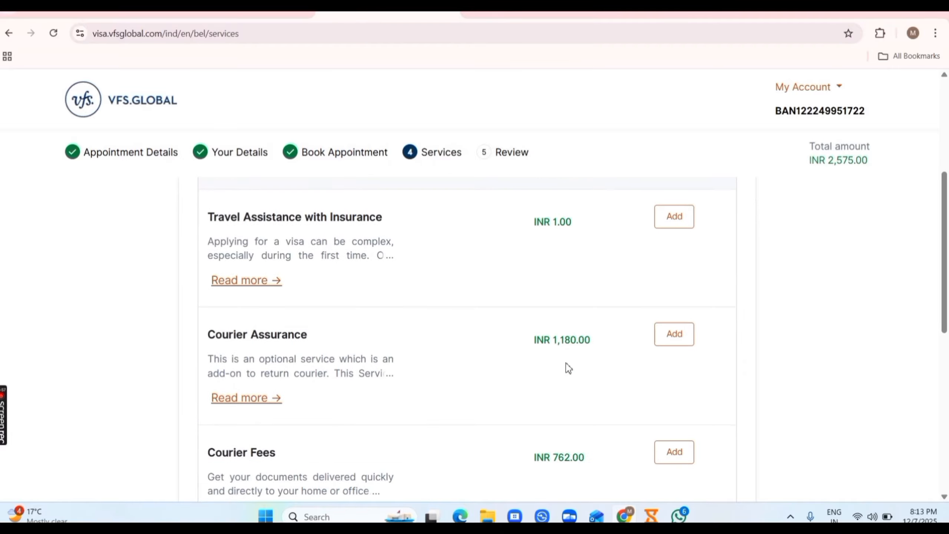
{"action": "scroll", "coordinate": [424, 341], "scroll_direction": "down", "scroll_amount": 10}
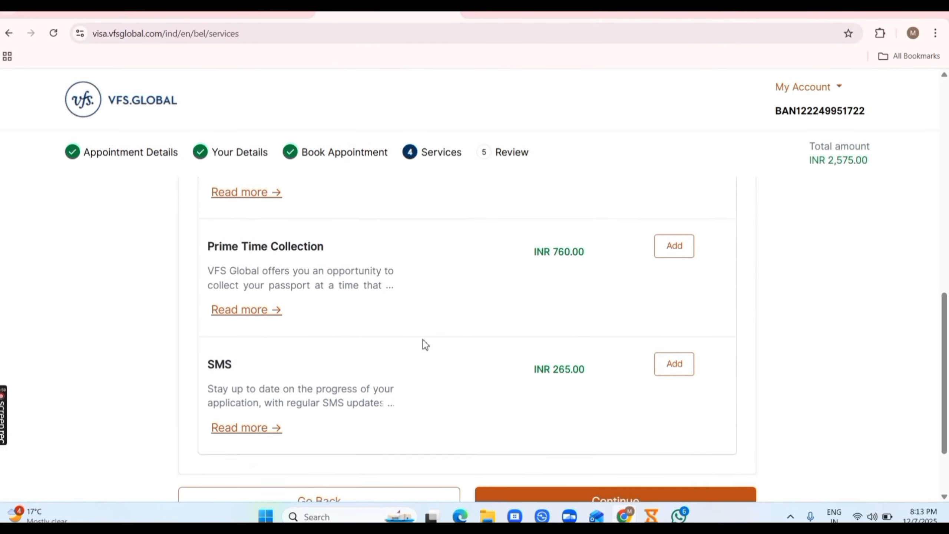
{"action": "scroll", "coordinate": [595, 324], "scroll_direction": "up", "scroll_amount": 15}
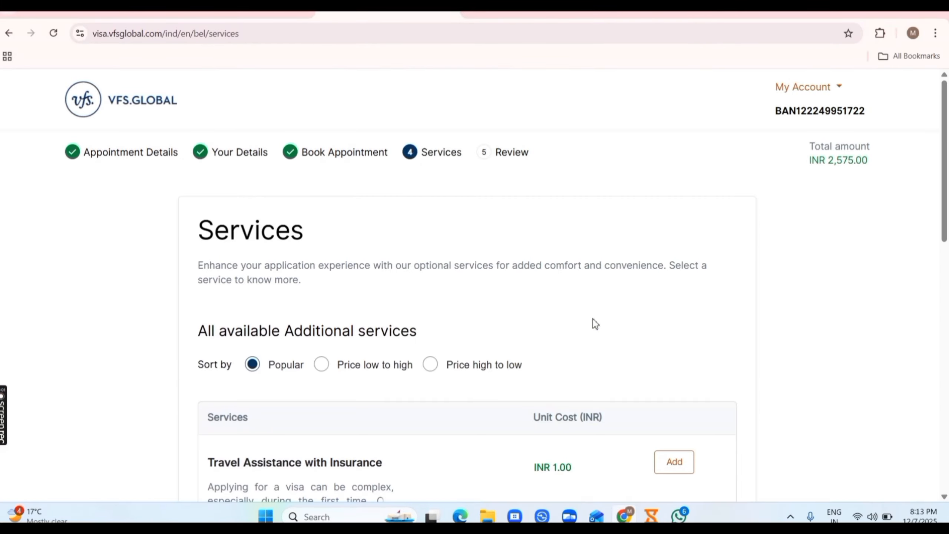
{"action": "left_click", "coordinate": [580, 250]}
{"action": "scroll", "coordinate": [580, 253], "scroll_direction": "down", "scroll_amount": 15}
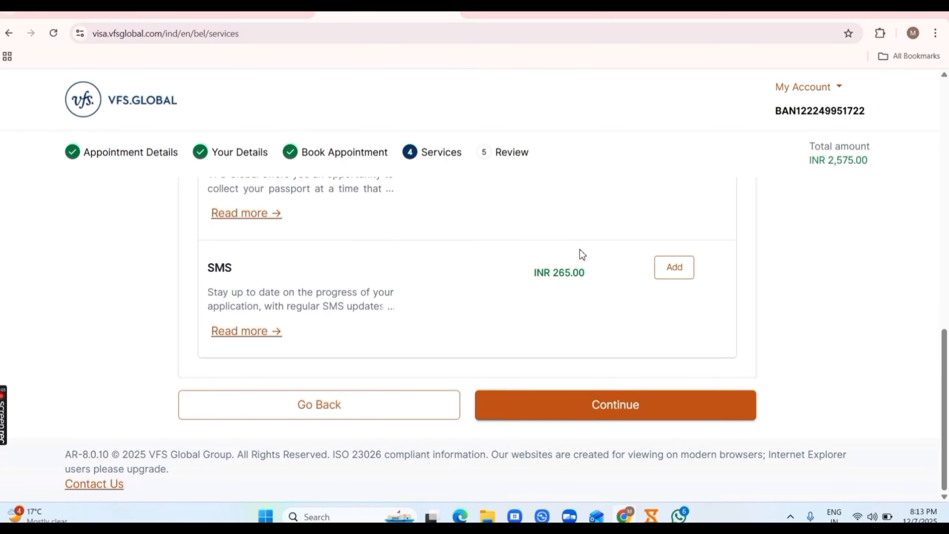
{"action": "scroll", "coordinate": [581, 255], "scroll_direction": "up", "scroll_amount": 10}
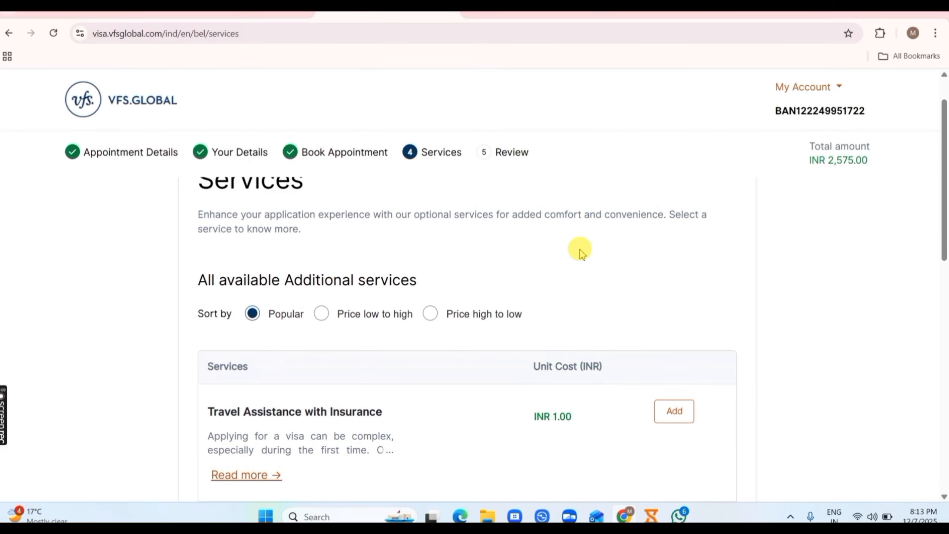
{"action": "scroll", "coordinate": [581, 250], "scroll_direction": "up", "scroll_amount": 1}
{"action": "scroll", "coordinate": [581, 250], "scroll_direction": "down", "scroll_amount": 10}
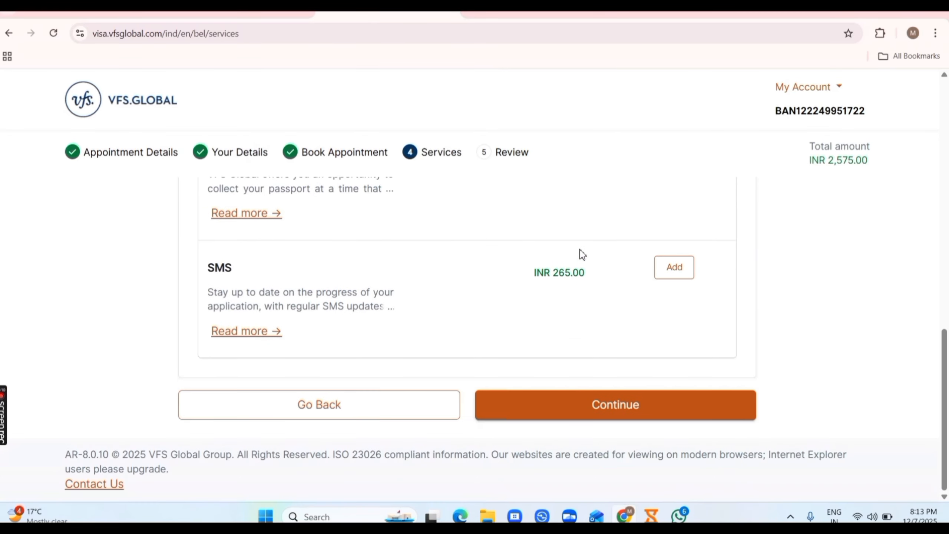
{"action": "left_click", "coordinate": [631, 397]}
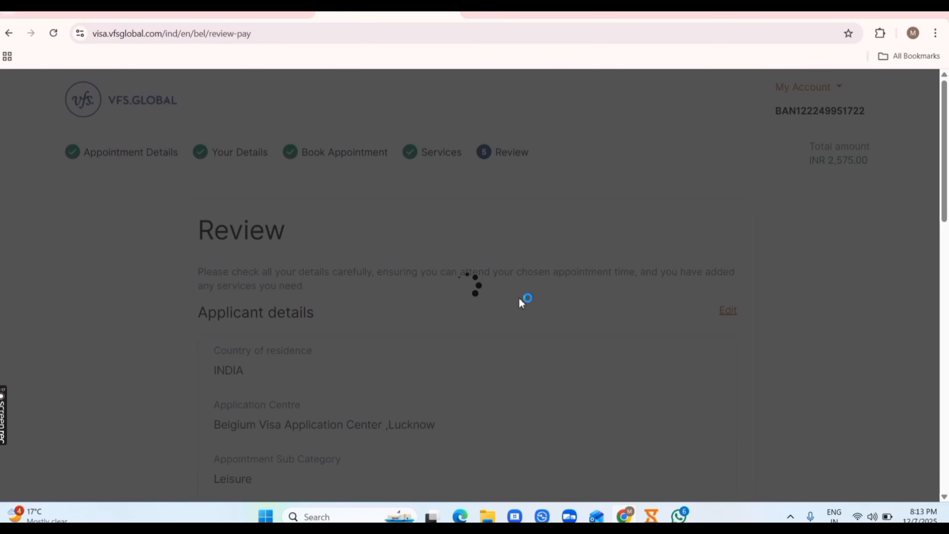
Step: Review the applicant details, appointment details, services and fees of the booking
{"action": "scroll", "coordinate": [519, 297], "scroll_direction": "down", "scroll_amount": 5}
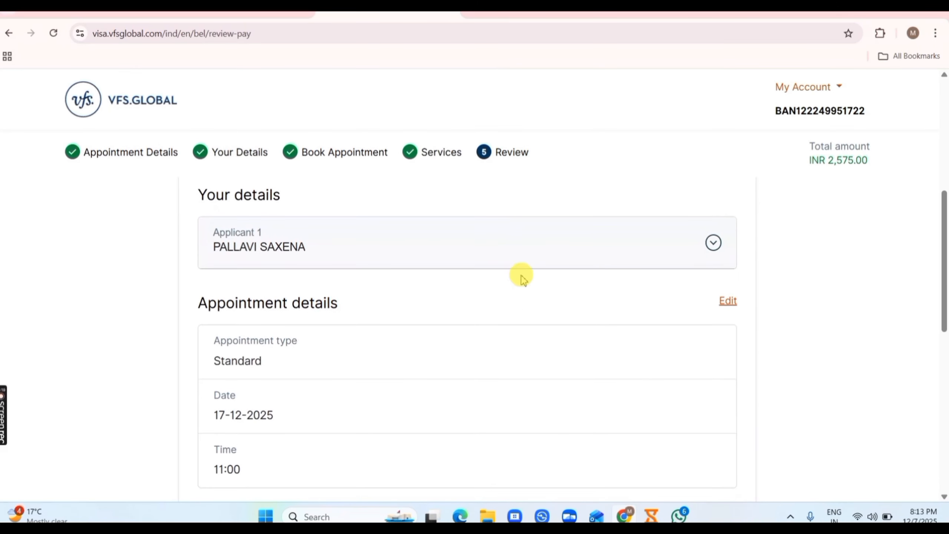
{"action": "left_click", "coordinate": [533, 265]}
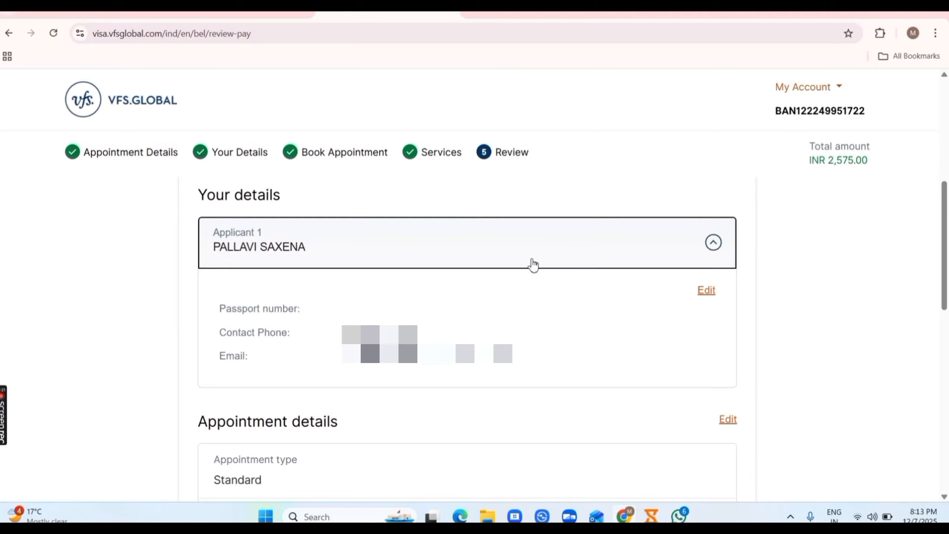
{"action": "left_click", "coordinate": [533, 265]}
{"action": "scroll", "coordinate": [503, 312], "scroll_direction": "down", "scroll_amount": 3}
{"action": "scroll", "coordinate": [503, 312], "scroll_direction": "down", "scroll_amount": 3}
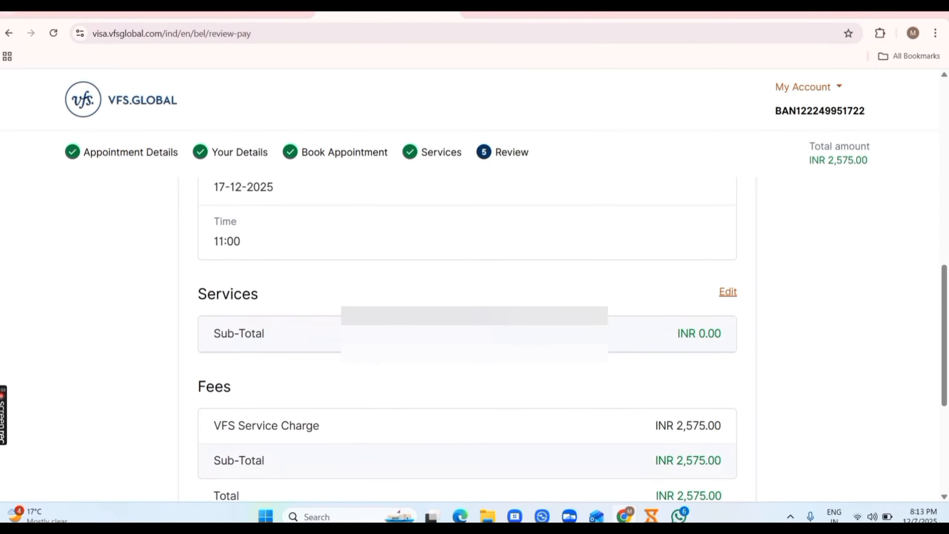
{"action": "scroll", "coordinate": [474, 314], "scroll_direction": "down", "scroll_amount": 5}
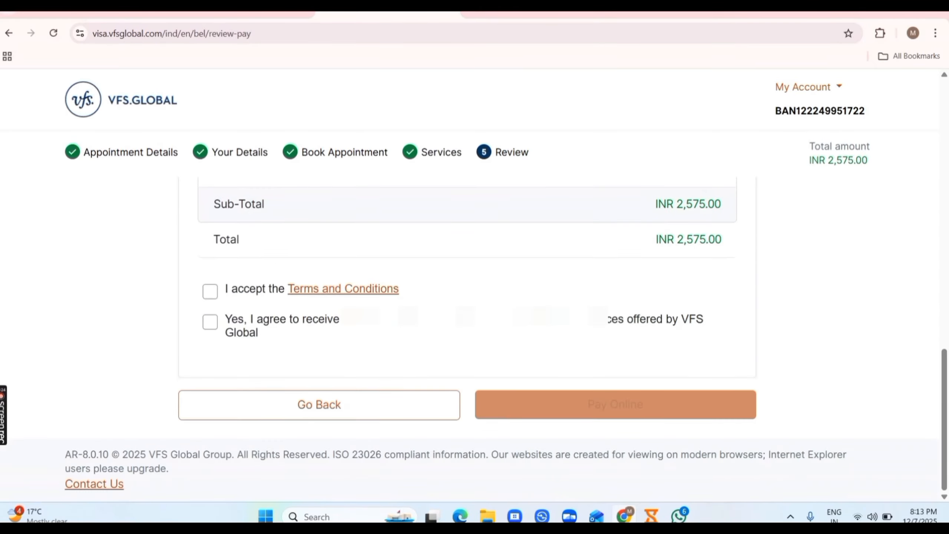
Step: Accept the terms and conditions, agree to receive future communication from VFS Global, and proceed to online payment
{"action": "left_click", "coordinate": [210, 292]}
{"action": "left_click", "coordinate": [210, 322]}
{"action": "left_click", "coordinate": [618, 412]}
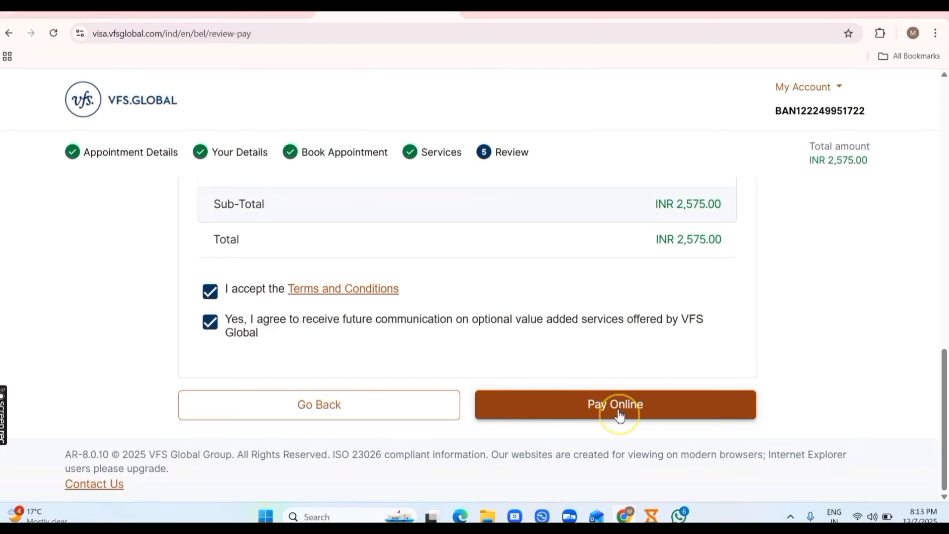
Step: Accept the payment disclaimer and proceed to the payment gateway
{"action": "scroll", "coordinate": [618, 356], "scroll_direction": "down", "scroll_amount": 5}
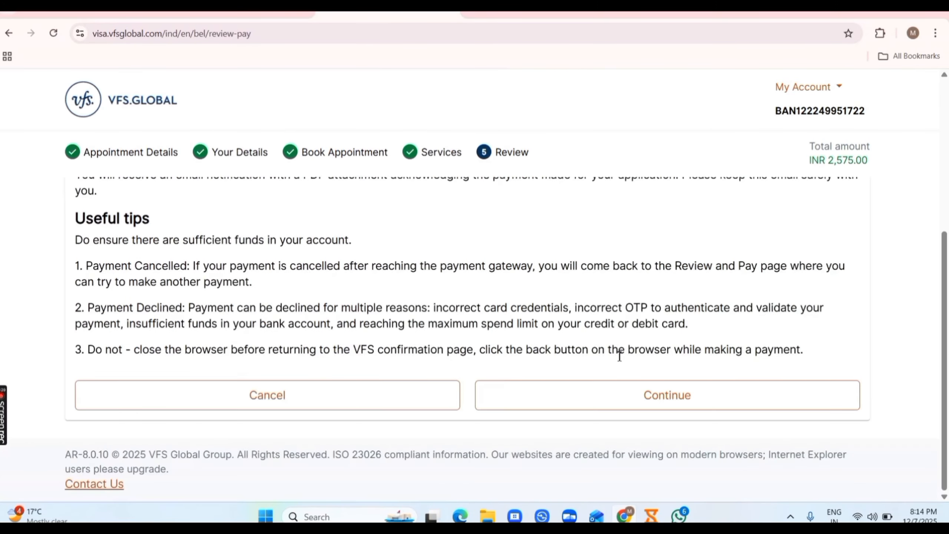
{"action": "left_click", "coordinate": [682, 396]}
{"action": "scroll", "coordinate": [635, 336], "scroll_direction": "up", "scroll_amount": 4}
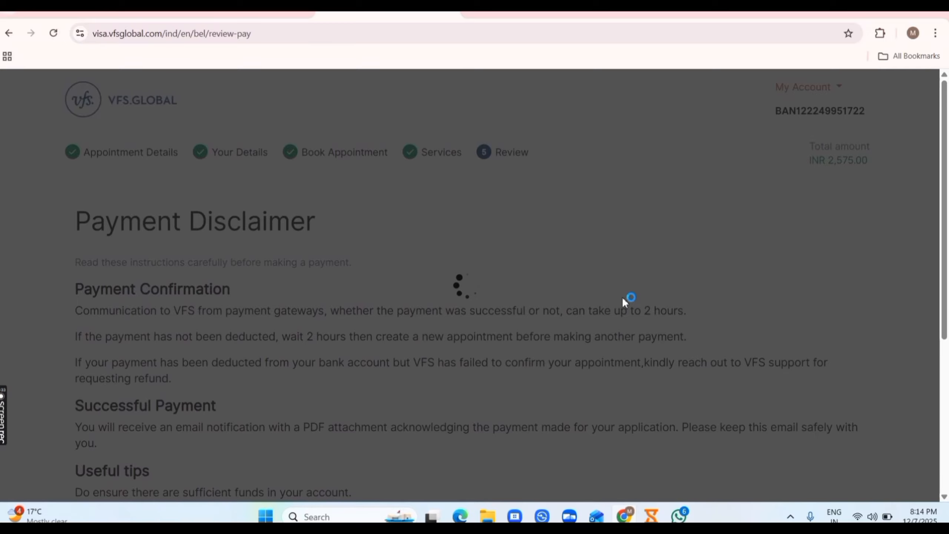
{"action": "left_click", "coordinate": [623, 299]}
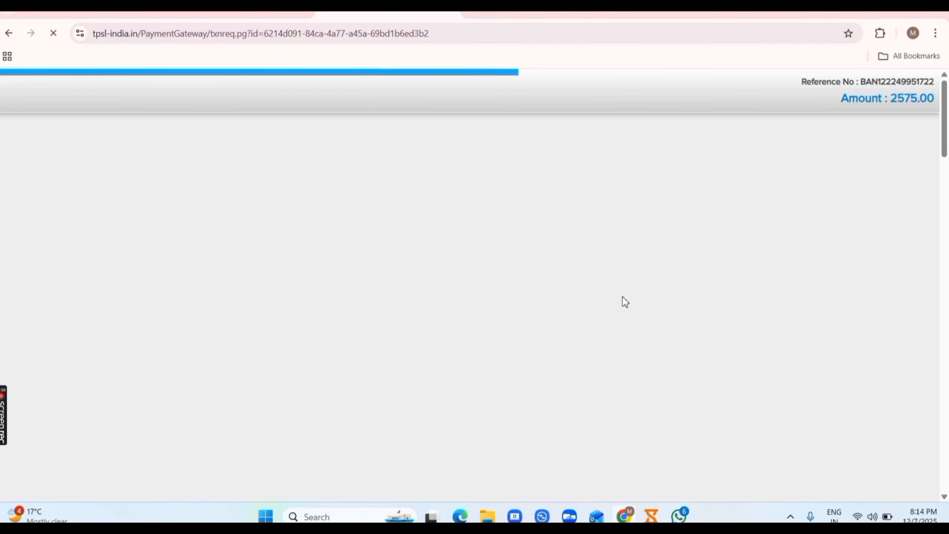
{"action": "left_click", "coordinate": [622, 298]}
Step: View the UPI and net banking options for paying the service fee
{"action": "left_click", "coordinate": [667, 153]}
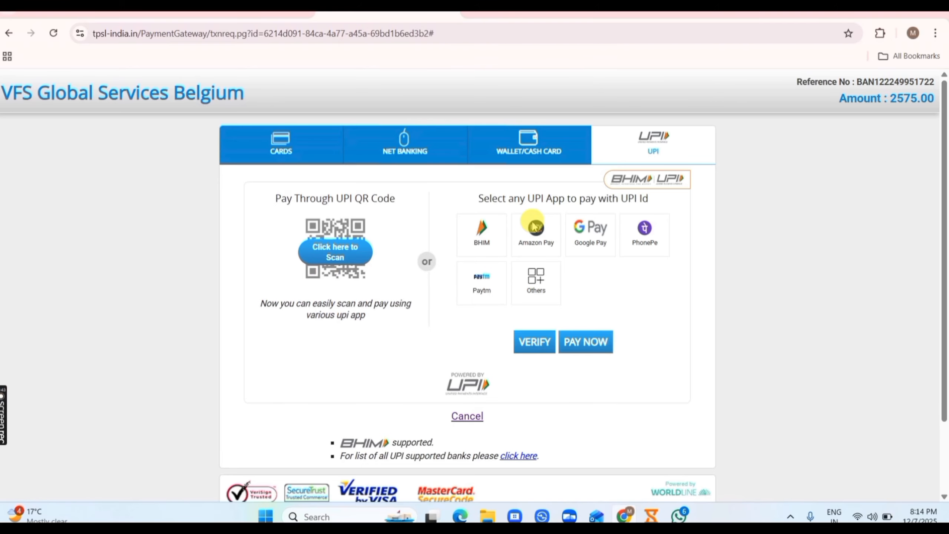
{"action": "left_click", "coordinate": [446, 159]}
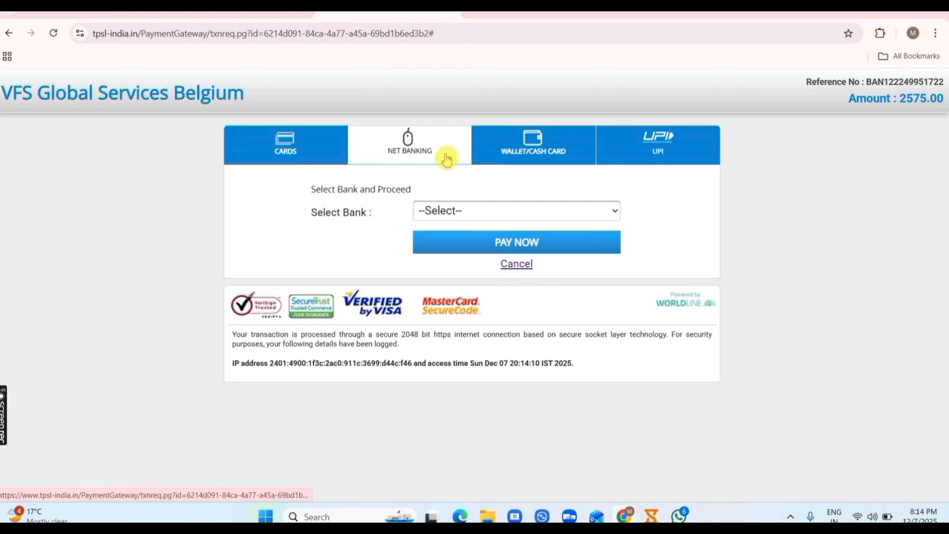
Step: View the wallet, debit card and UPI payment options for the service fee, including the list of supported debit card types
{"action": "left_click", "coordinate": [557, 150]}
{"action": "left_click", "coordinate": [266, 151]}
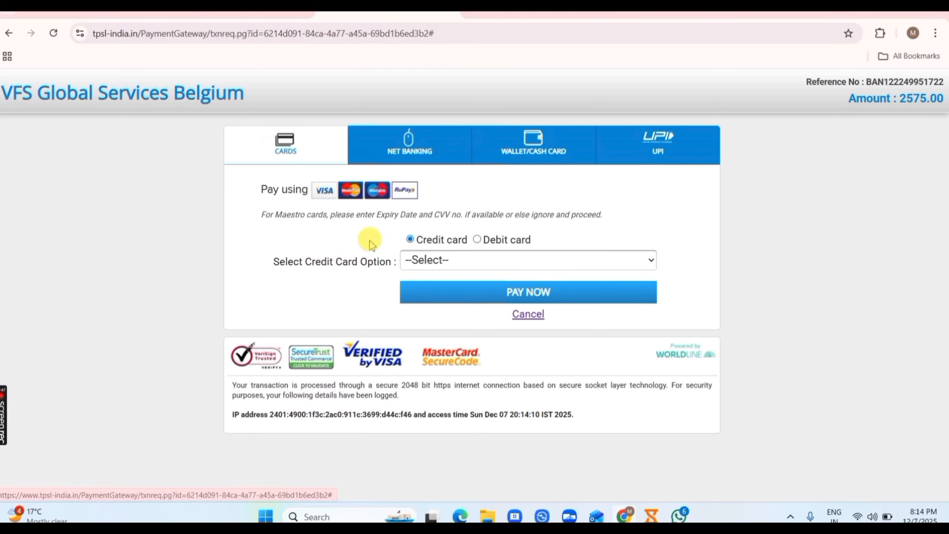
{"action": "left_click", "coordinate": [477, 240]}
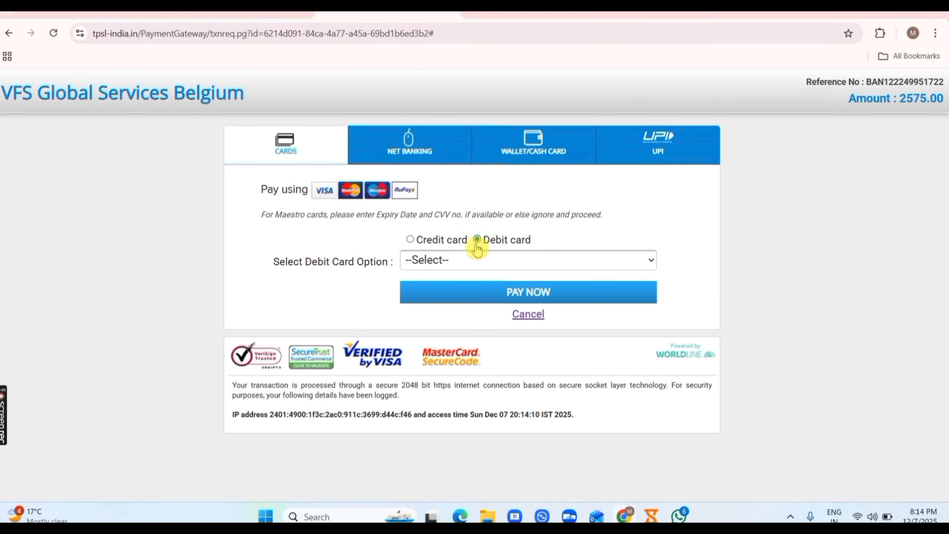
{"action": "left_click", "coordinate": [475, 261]}
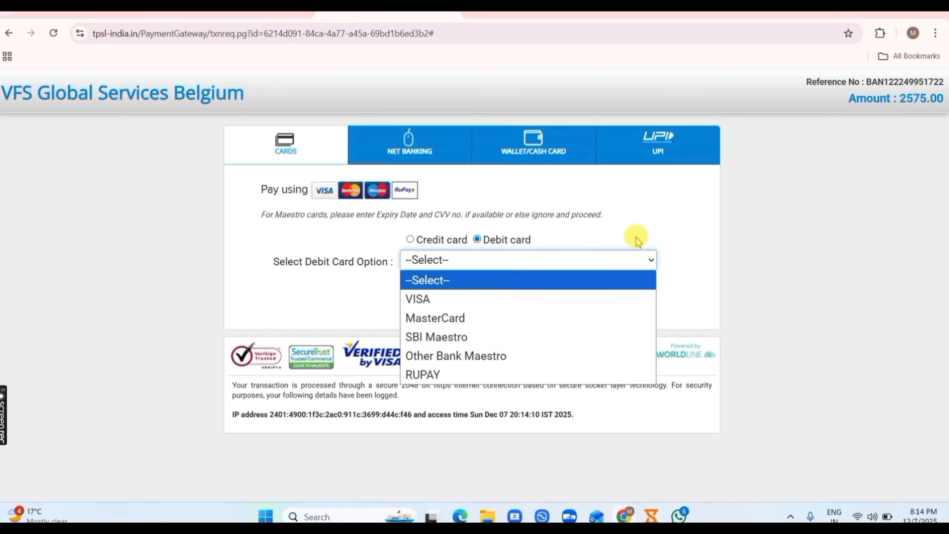
{"action": "left_click", "coordinate": [659, 145]}
{"action": "scroll", "coordinate": [467, 277], "scroll_direction": "down", "scroll_amount": 2}
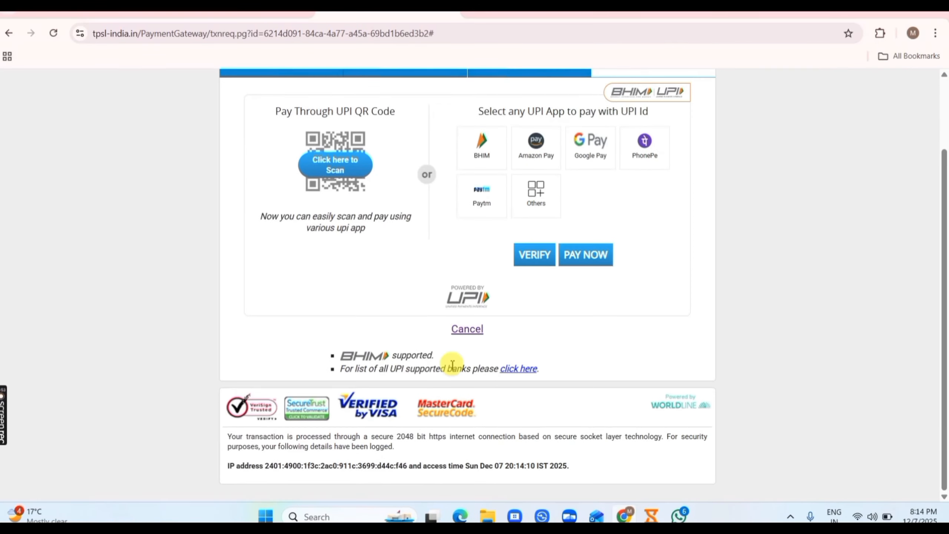
{"action": "scroll", "coordinate": [610, 330], "scroll_direction": "up", "scroll_amount": 2}
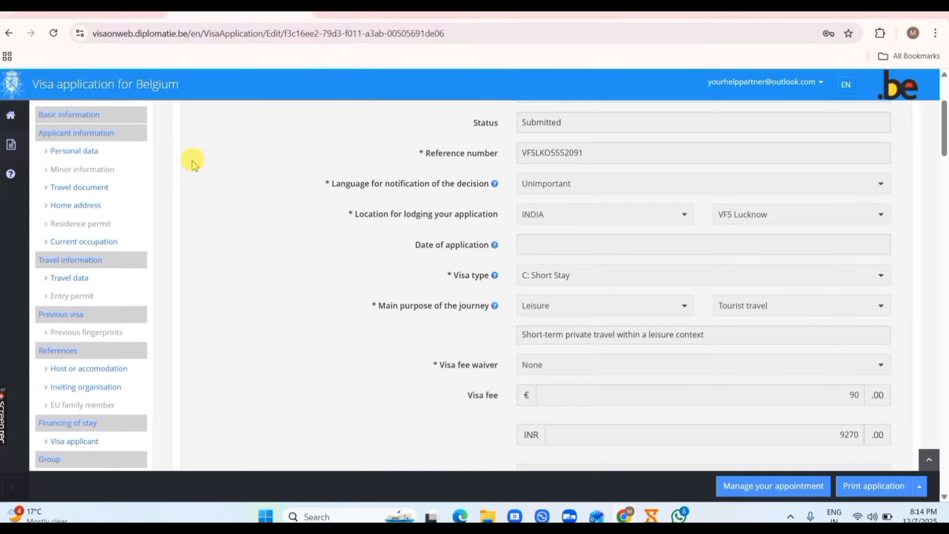
Step: Open the printable version of the submitted Belgium visa application and review all its pages
{"action": "left_click", "coordinate": [873, 485]}
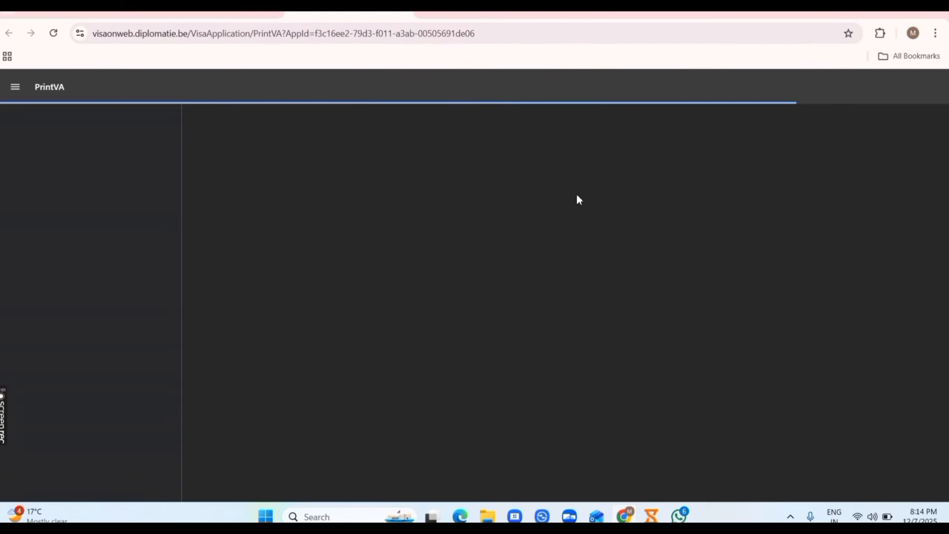
{"action": "scroll", "coordinate": [590, 318], "scroll_direction": "down", "scroll_amount": 5}
{"action": "scroll", "coordinate": [590, 317], "scroll_direction": "down", "scroll_amount": 10}
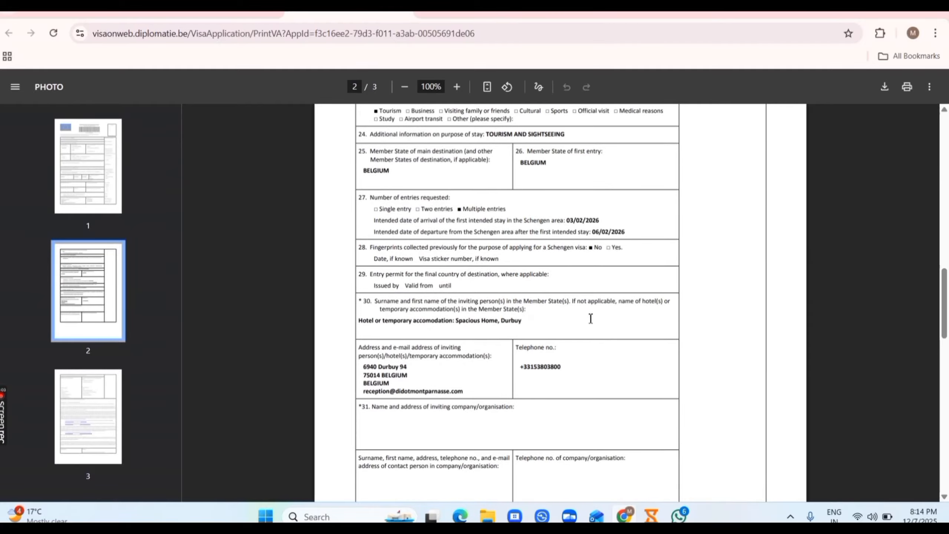
{"action": "scroll", "coordinate": [590, 318], "scroll_direction": "down", "scroll_amount": 15}
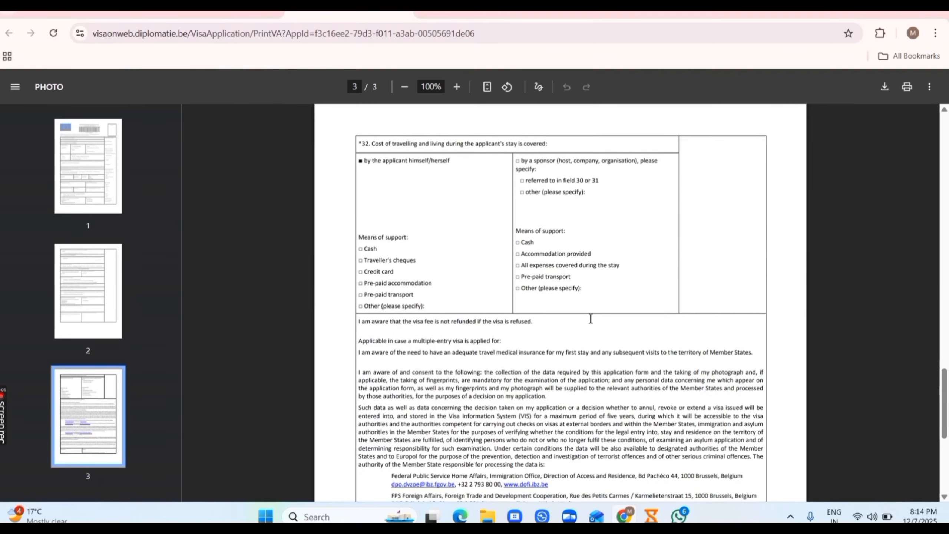
Step: Go back to the visa application site, open My applications, and highlight the newest submitted application's applicant name and internet number
{"action": "left_click", "coordinate": [217, 14]}
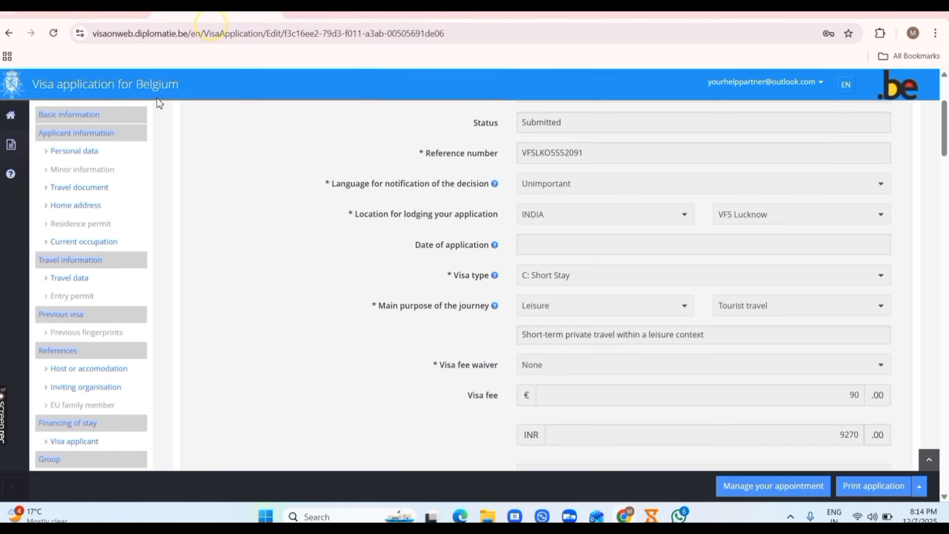
{"action": "mouse_move", "coordinate": [17, 146]}
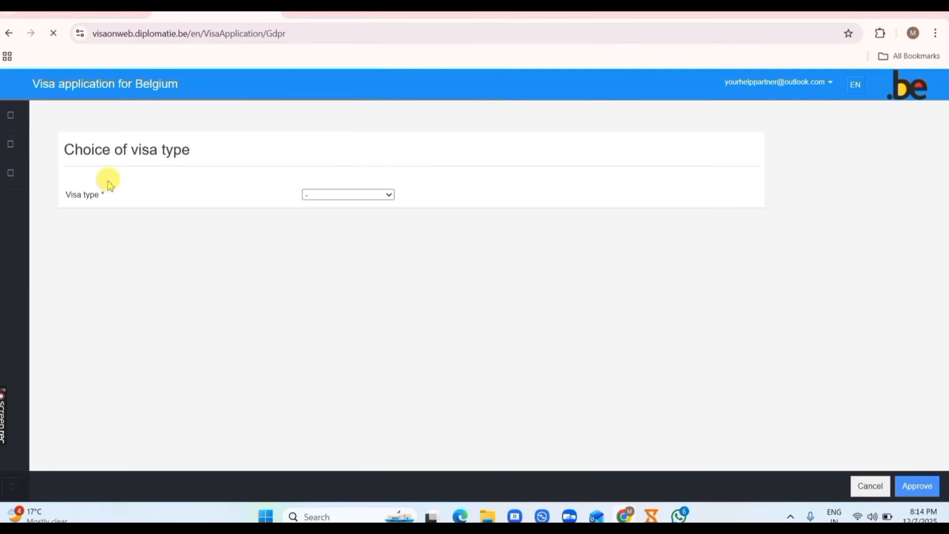
{"action": "mouse_move", "coordinate": [10, 174]}
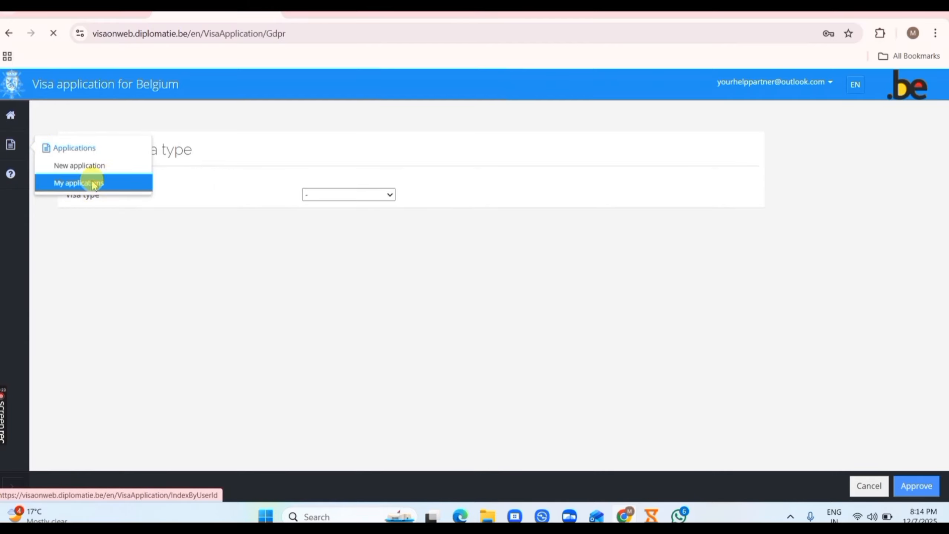
{"action": "left_click", "coordinate": [93, 183]}
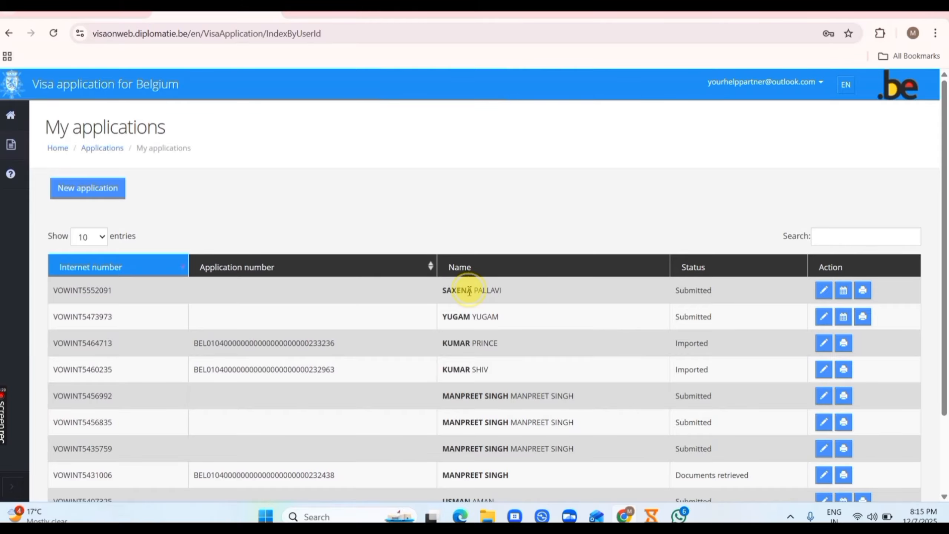
{"action": "left_click_drag", "start_coordinate": [469, 290], "coordinate": [502, 290]}
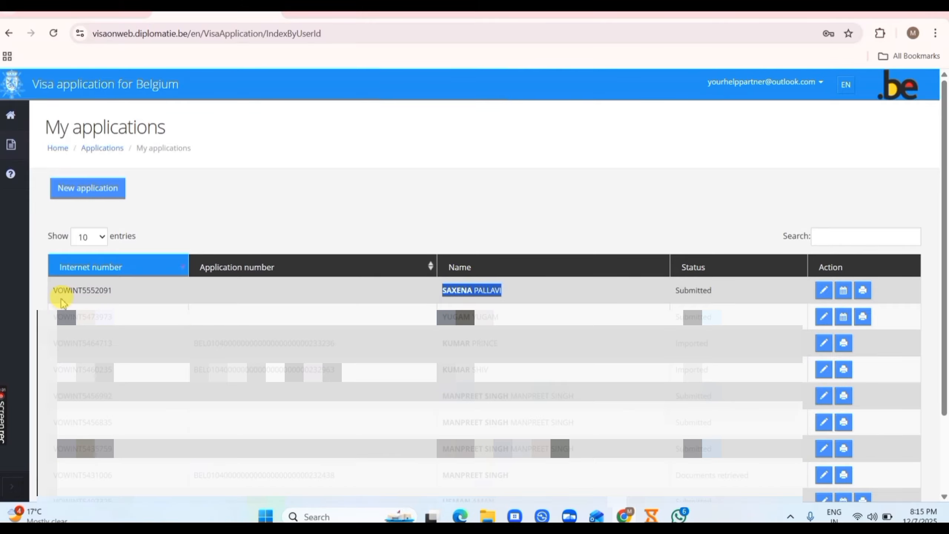
{"action": "left_click_drag", "start_coordinate": [61, 299], "coordinate": [150, 297]}
{"action": "left_click_drag", "start_coordinate": [468, 265], "coordinate": [551, 266]}
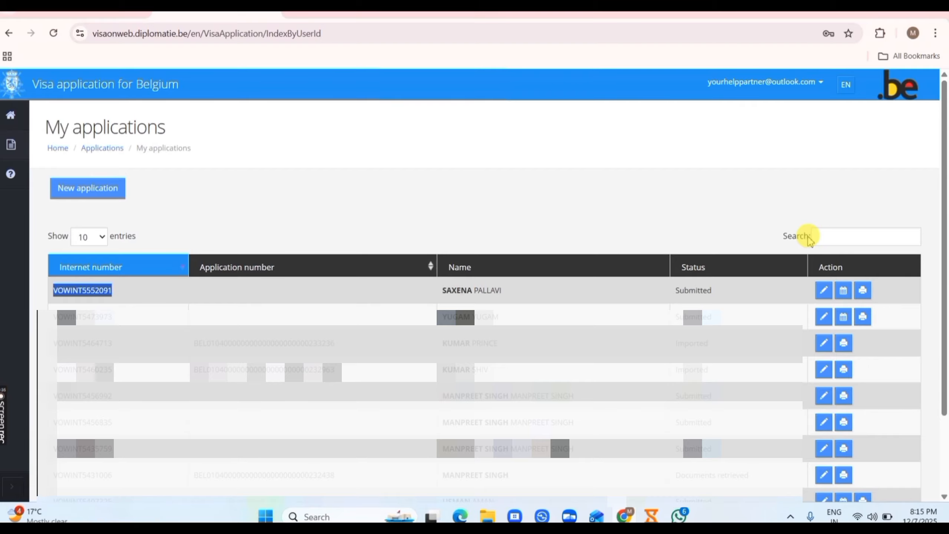
Step: Open the print version of the newest submitted application from the applications list and look through the form
{"action": "left_click", "coordinate": [862, 291]}
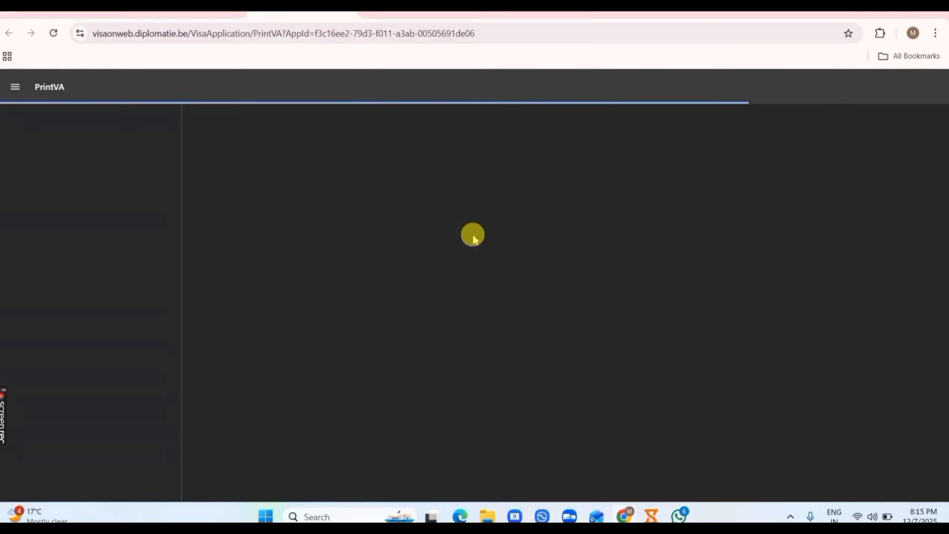
{"action": "scroll", "coordinate": [604, 402], "scroll_direction": "down", "scroll_amount": 20}
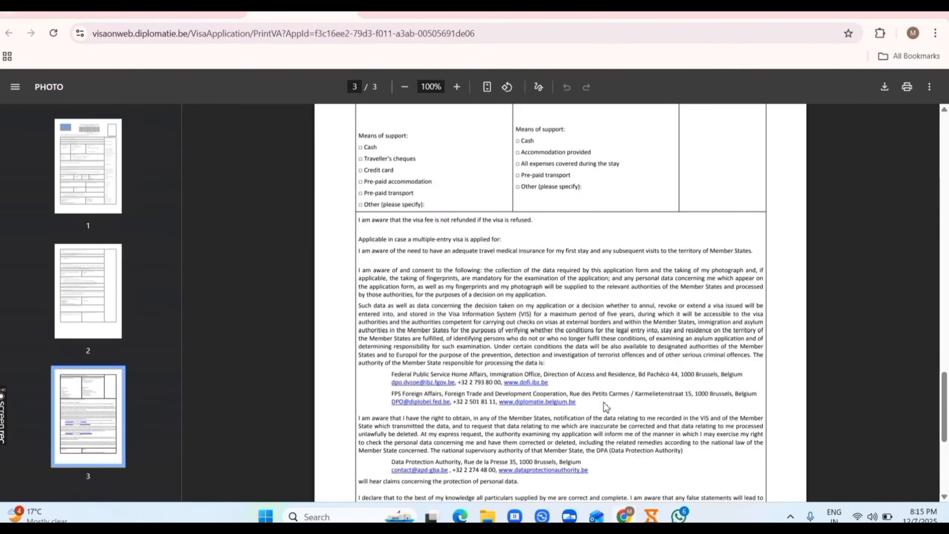
{"action": "scroll", "coordinate": [603, 402], "scroll_direction": "up", "scroll_amount": 20}
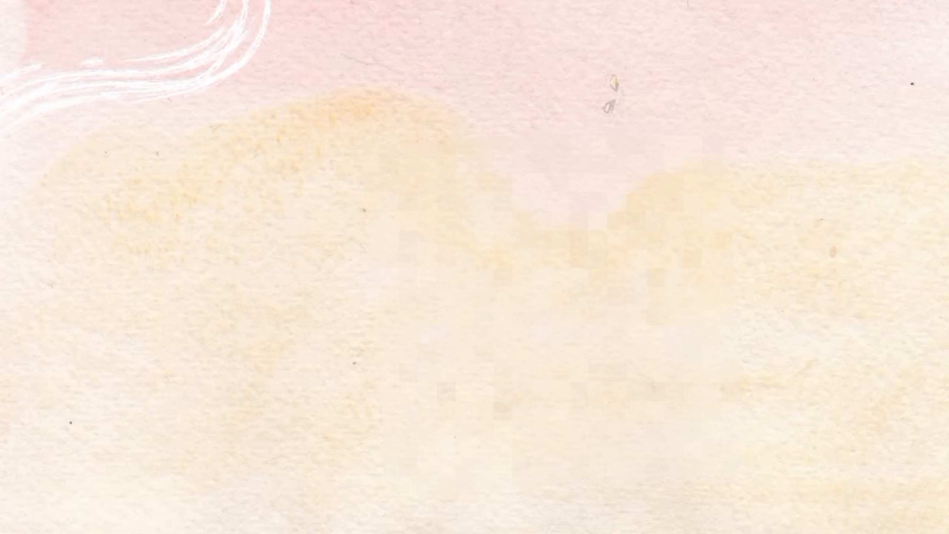